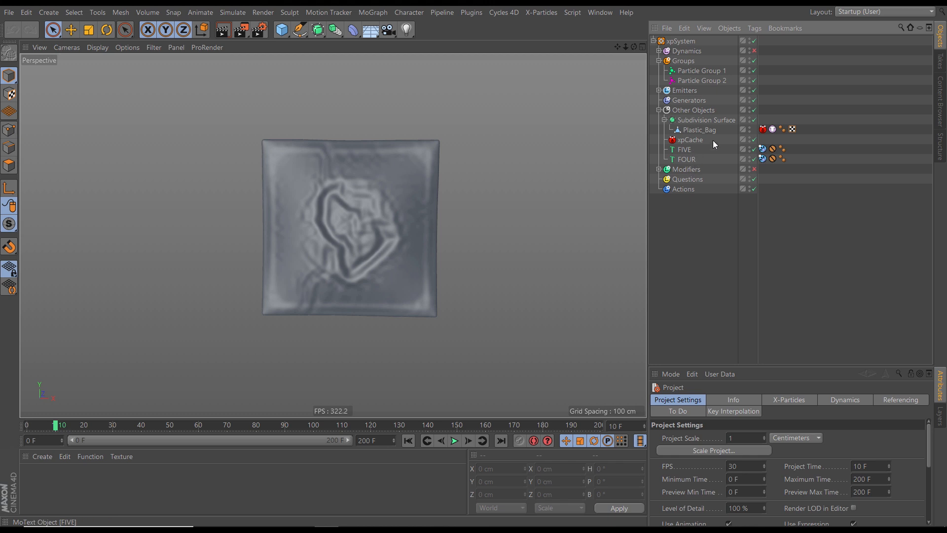
Step: Rename the xpCache object as xpCache_Plastic_Bag
left_click(697, 120)
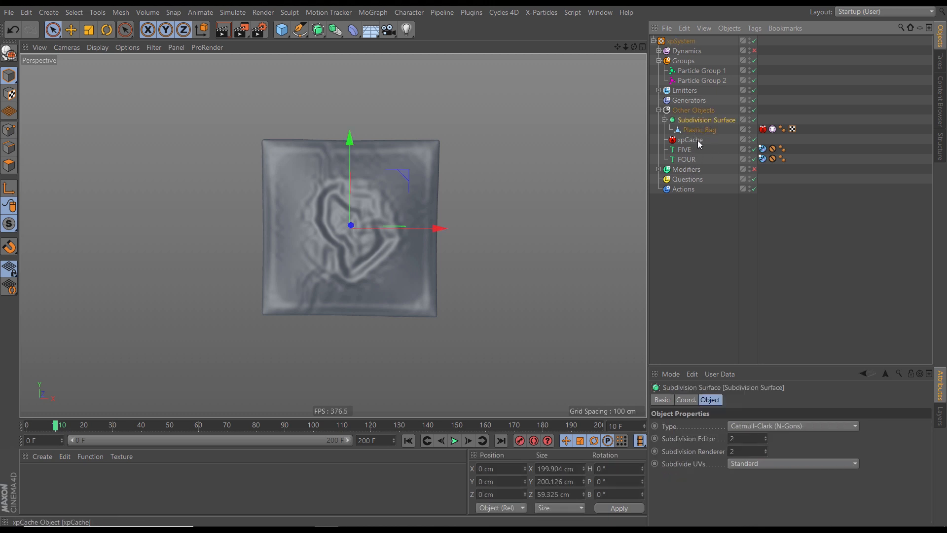
left_click(762, 129)
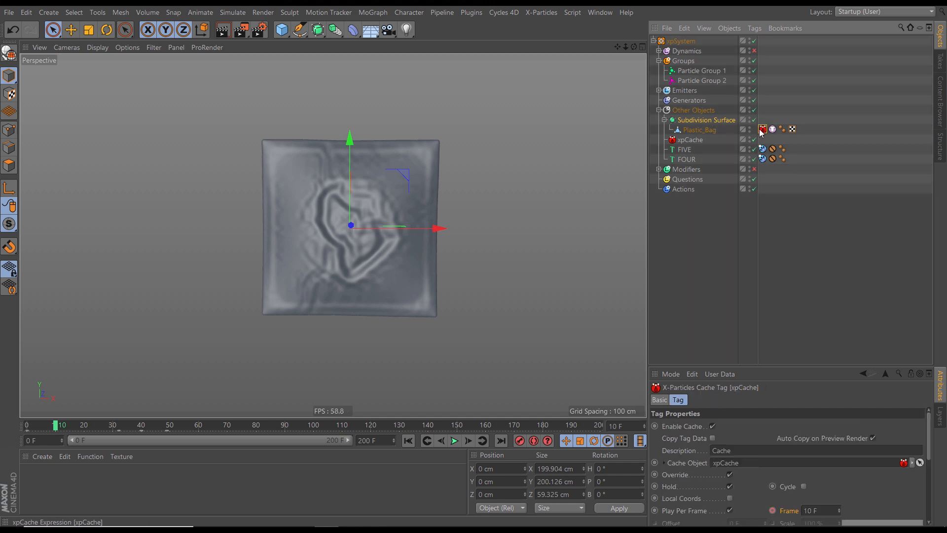
left_click(693, 140)
left_click(665, 400)
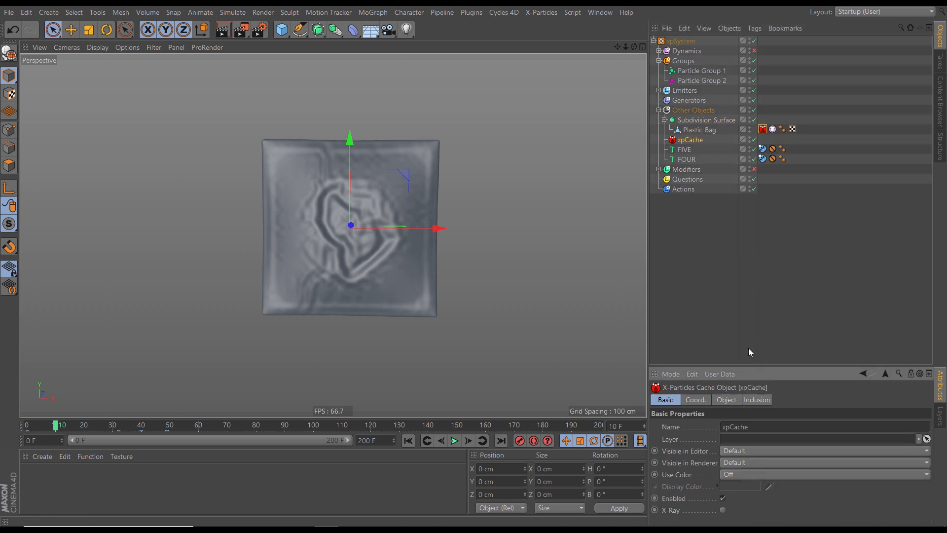
left_click_drag(749, 366, 749, 268)
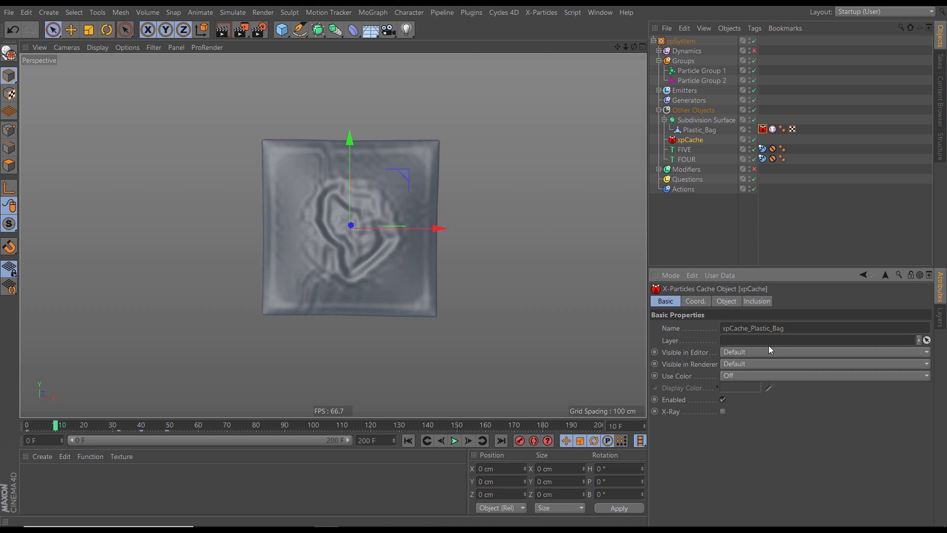
left_click(709, 261)
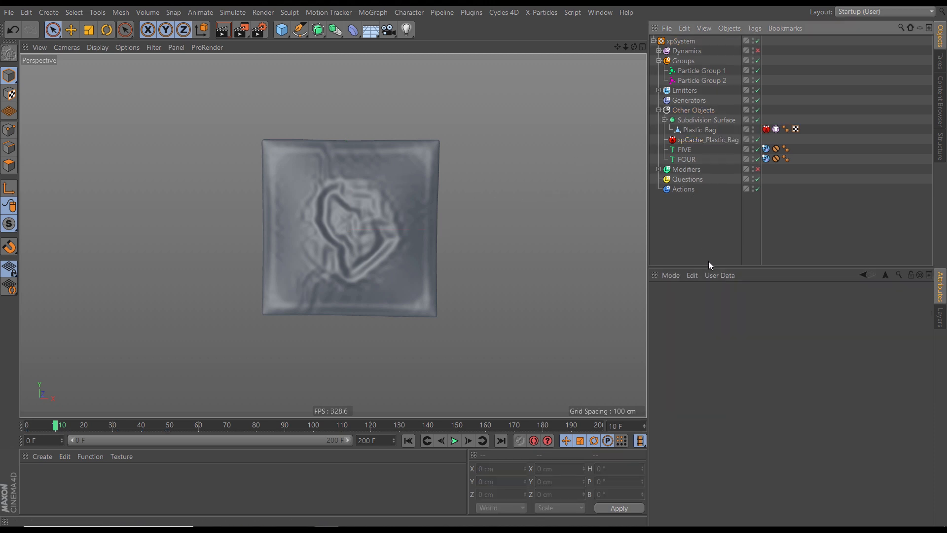
Step: Enable Copy Tag Data on Plastic_Bag's cache tag and copy the Subdivision Surface, xpCache_Plastic_Bag and FIVE objects into a new project
left_click(705, 121)
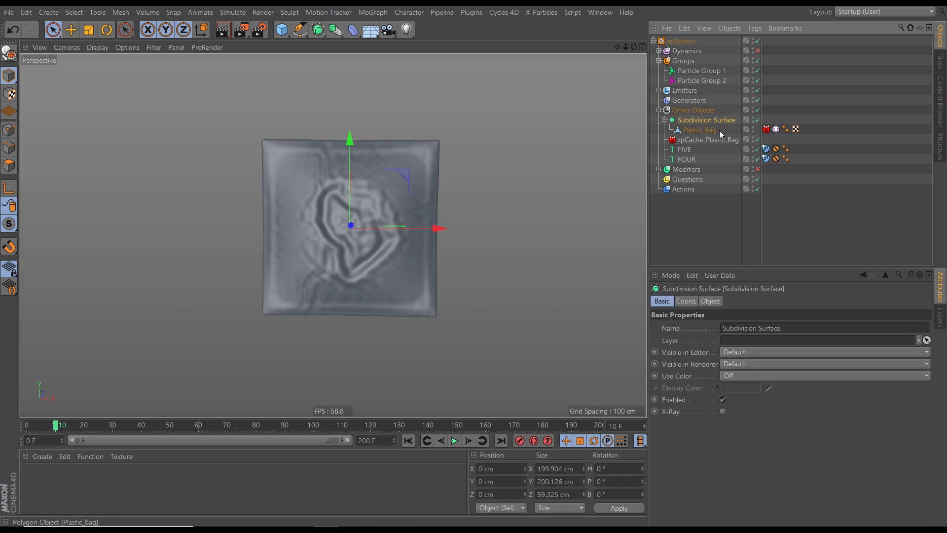
left_click(706, 140, "ctrl")
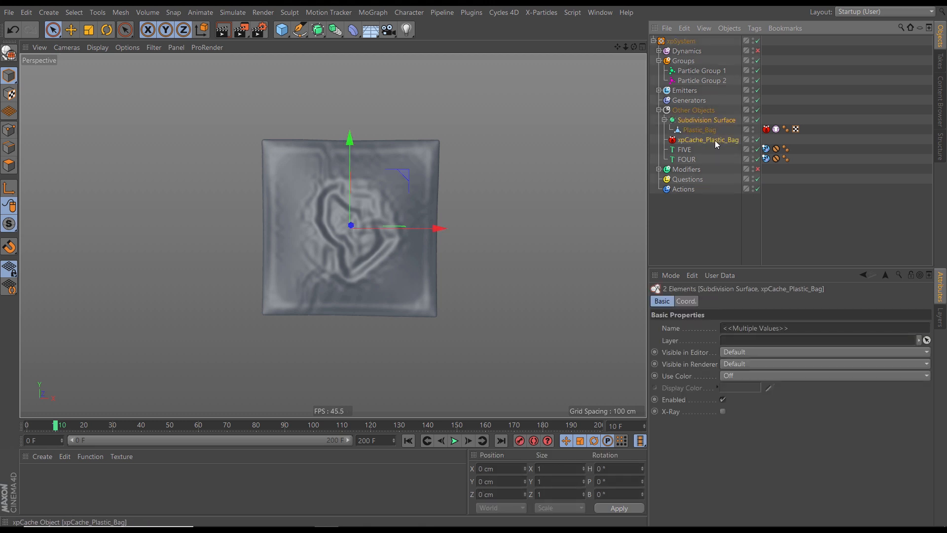
left_click(688, 150, "ctrl")
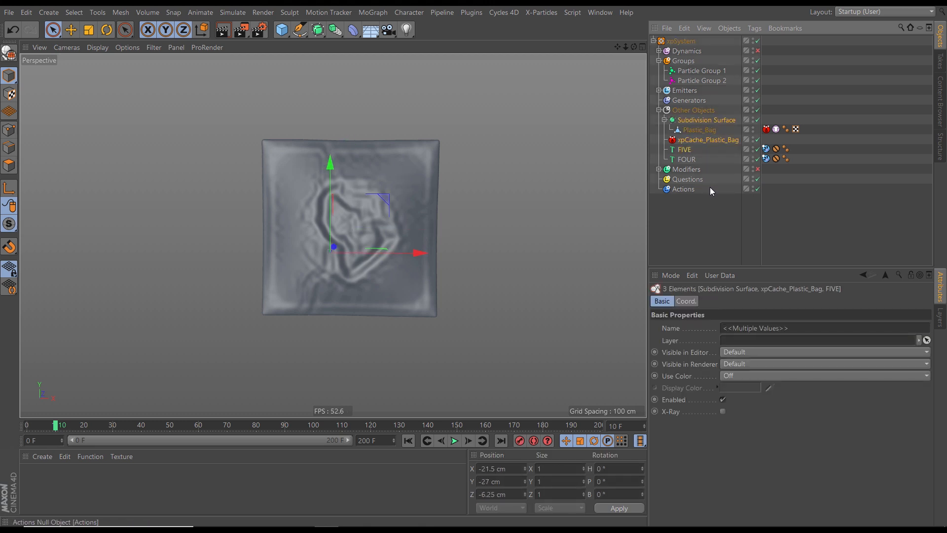
left_click(767, 130)
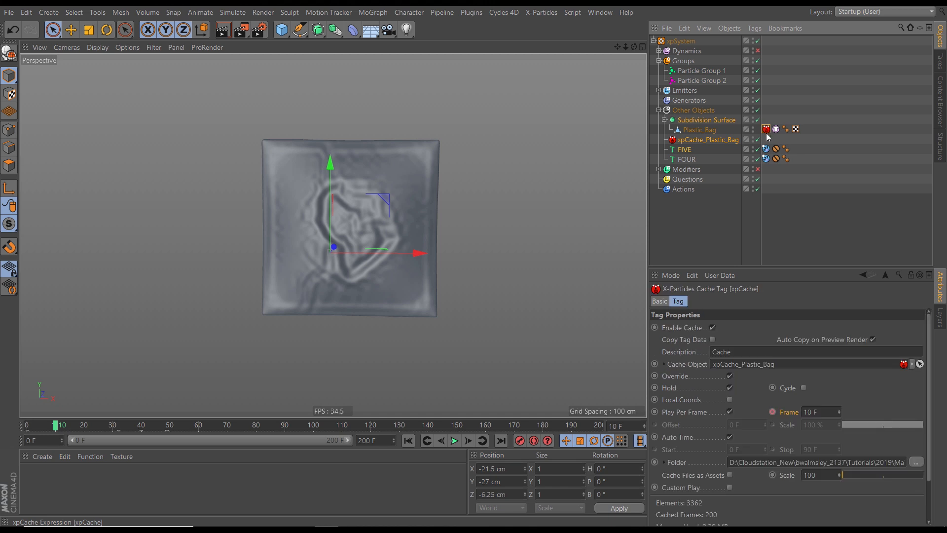
left_click(712, 339)
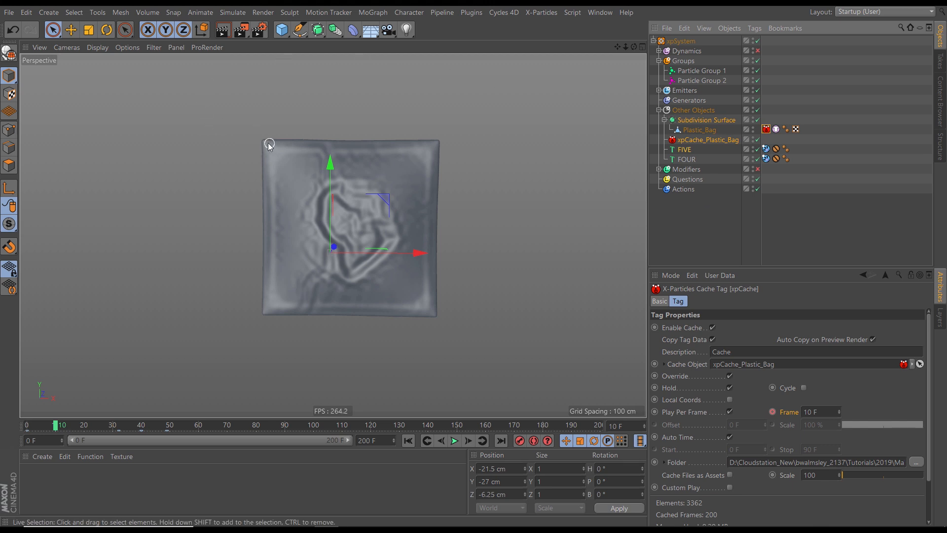
left_click(9, 12)
left_click(29, 23)
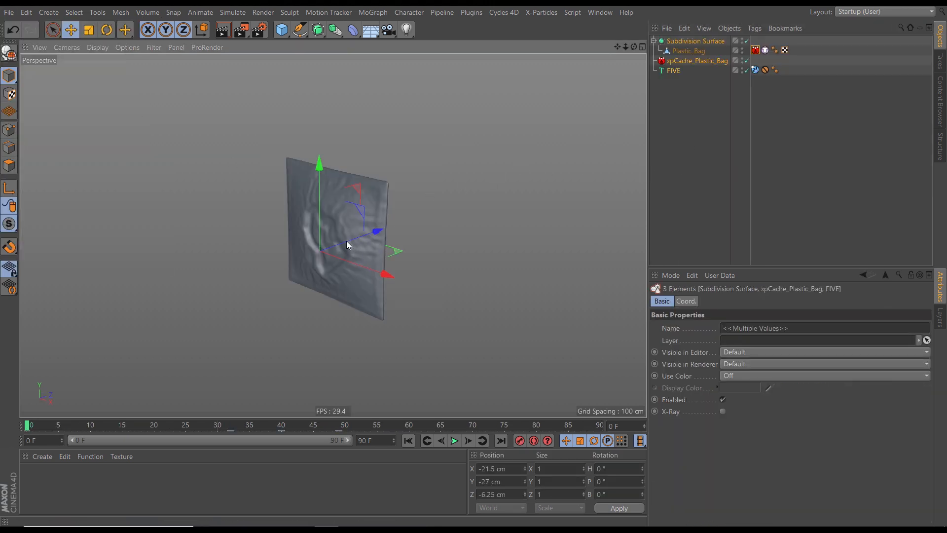
Step: Play back the copied bag's cached animation from the front, rewind it and step to frame 1
left_click_drag(345, 248, 427, 231, "alt")
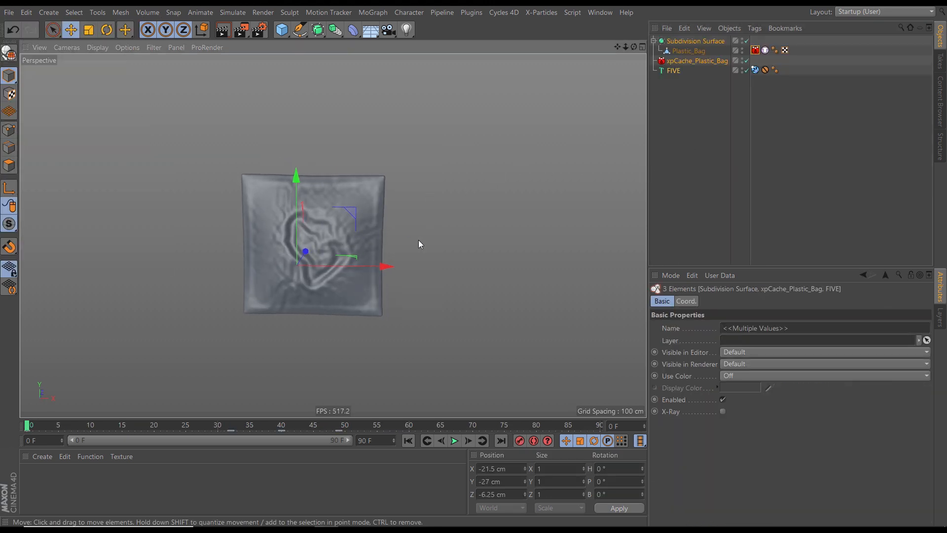
left_click(454, 441)
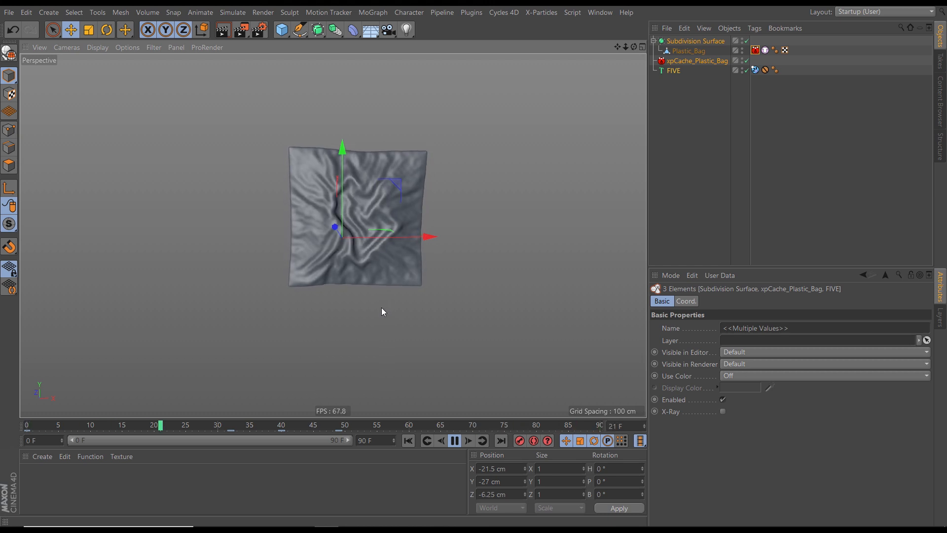
left_click(455, 440)
left_click(409, 440)
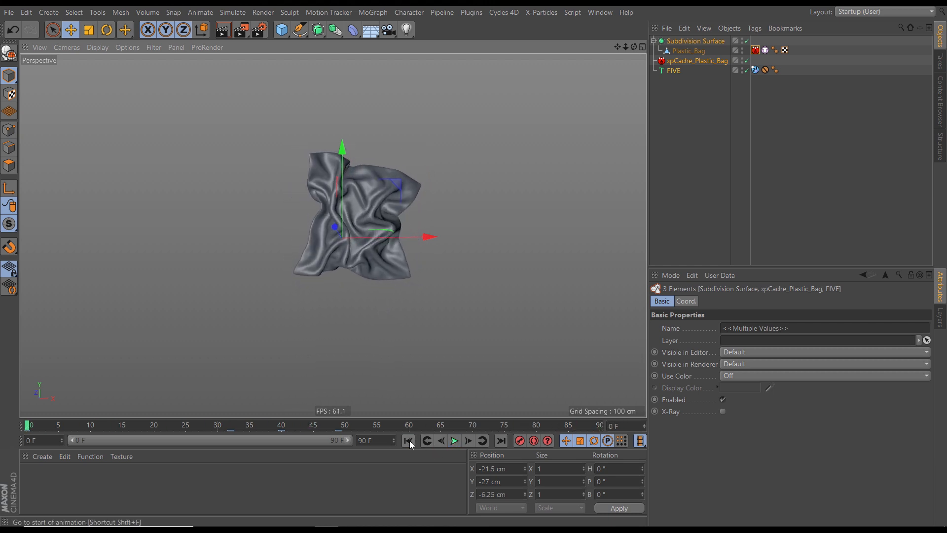
left_click(469, 441)
left_click_drag(391, 296, 366, 265, "alt")
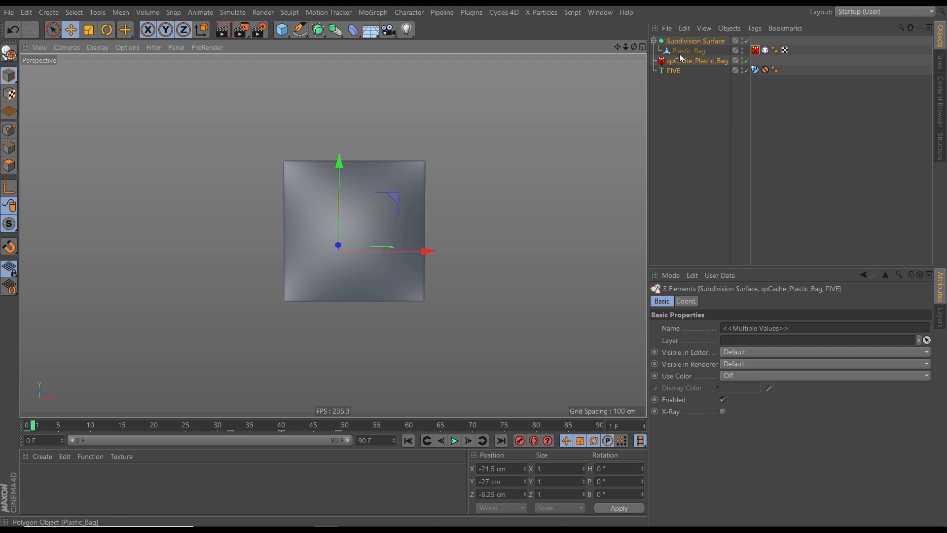
Step: Turn off Play Per Frame on Plastic_Bag's cache tag, set its playback Scale to 0 %, and test the playback
left_click(756, 51)
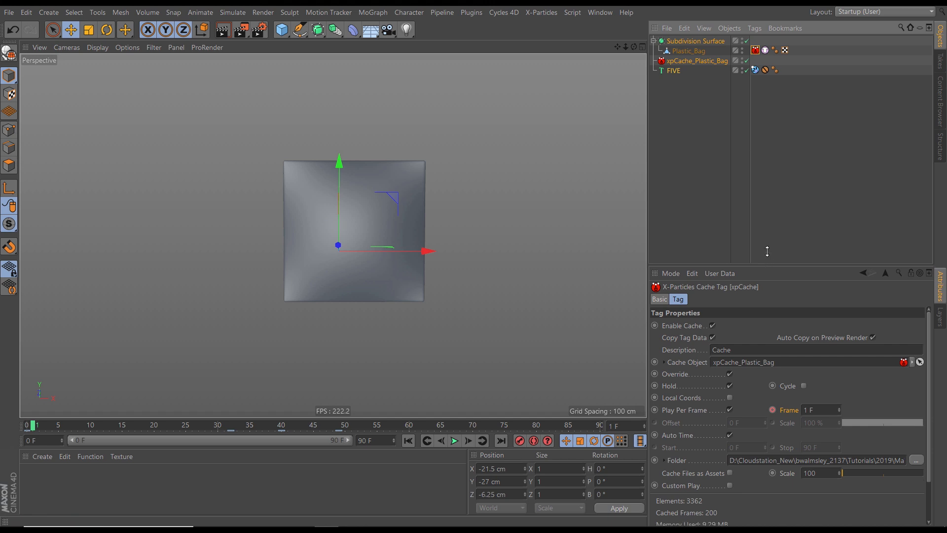
left_click_drag(772, 269, 771, 142)
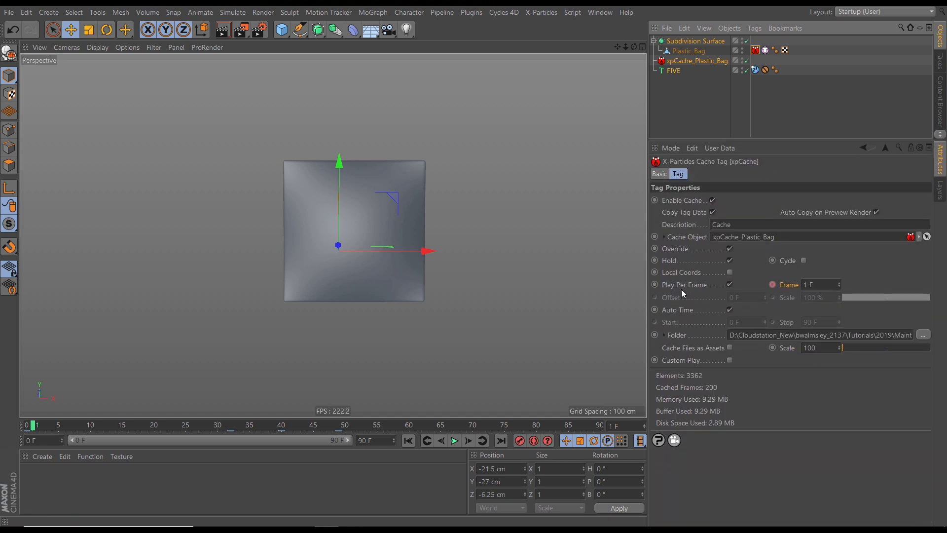
left_click(729, 284)
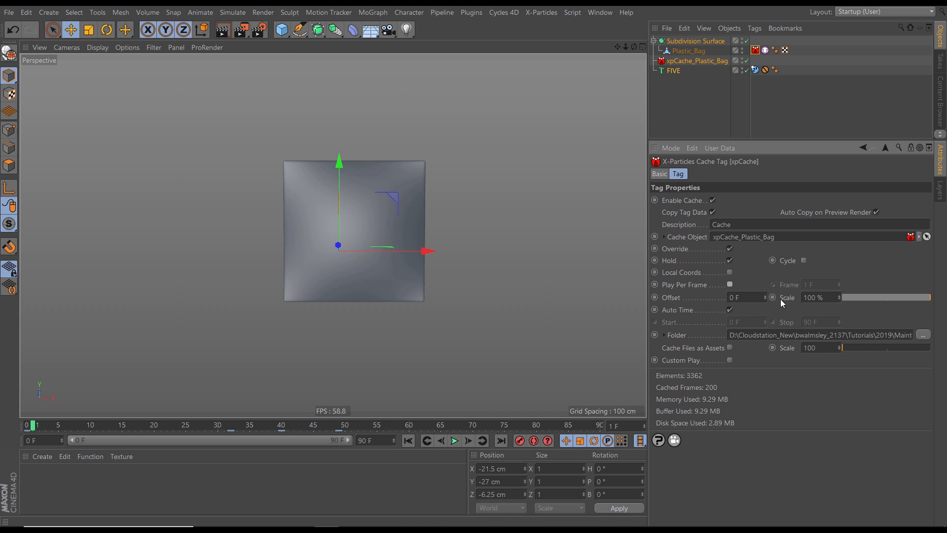
left_click_drag(830, 298, 783, 307)
type("0")
key("Return")
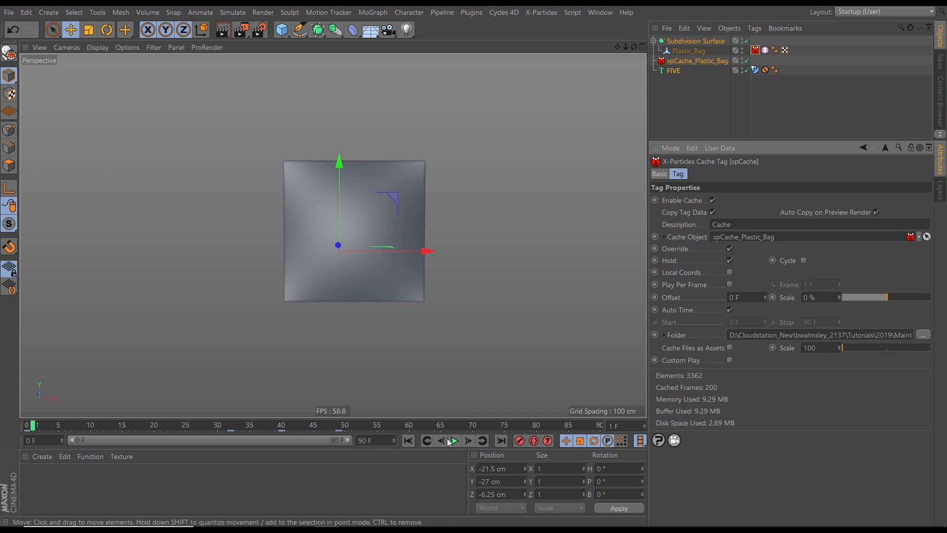
left_click(455, 440)
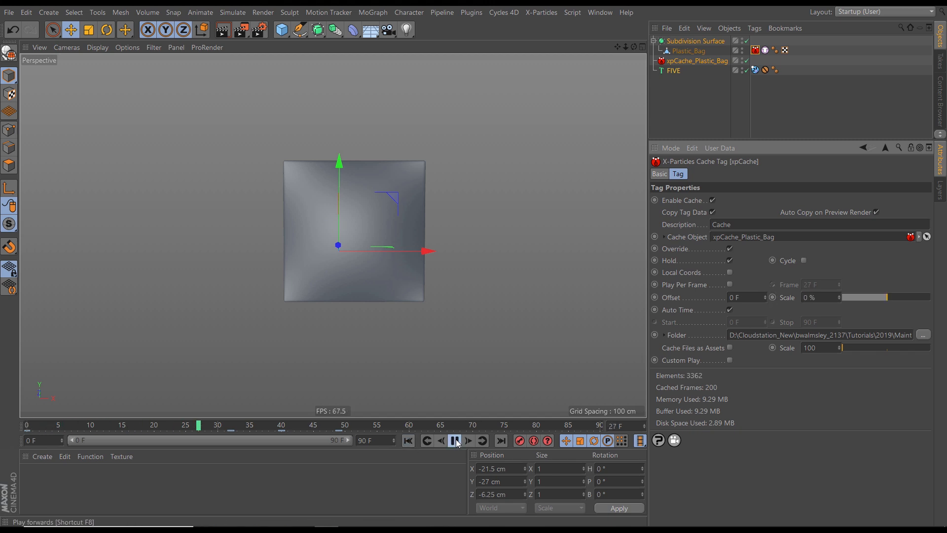
left_click(455, 440)
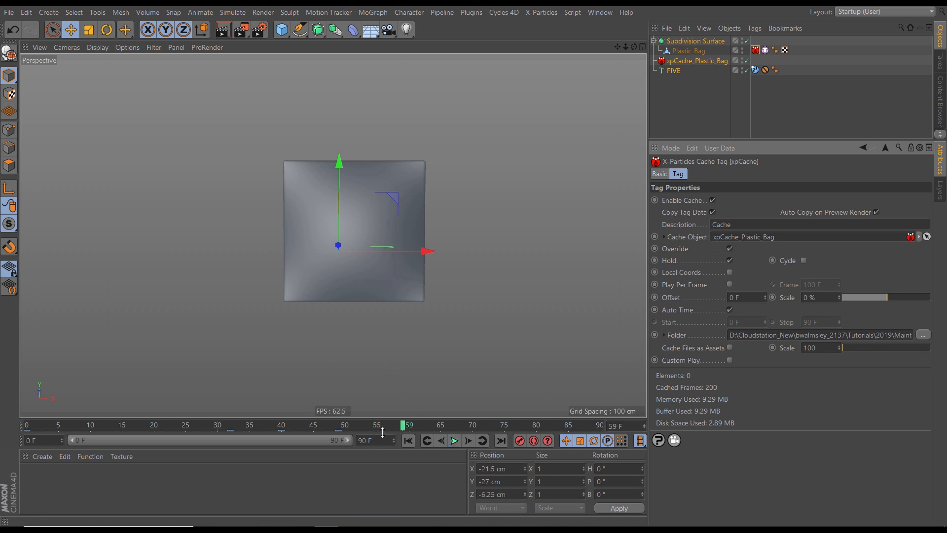
Step: Extend the project end and preview range to 200 frames and return to the start of the animation
left_click(386, 438)
type("20")
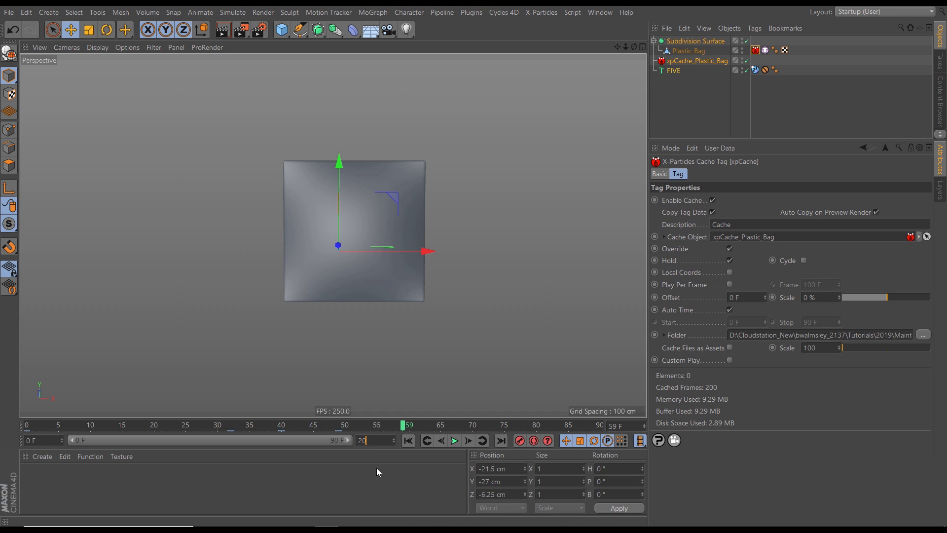
type("0")
key("Return")
left_click_drag(200, 441, 418, 445)
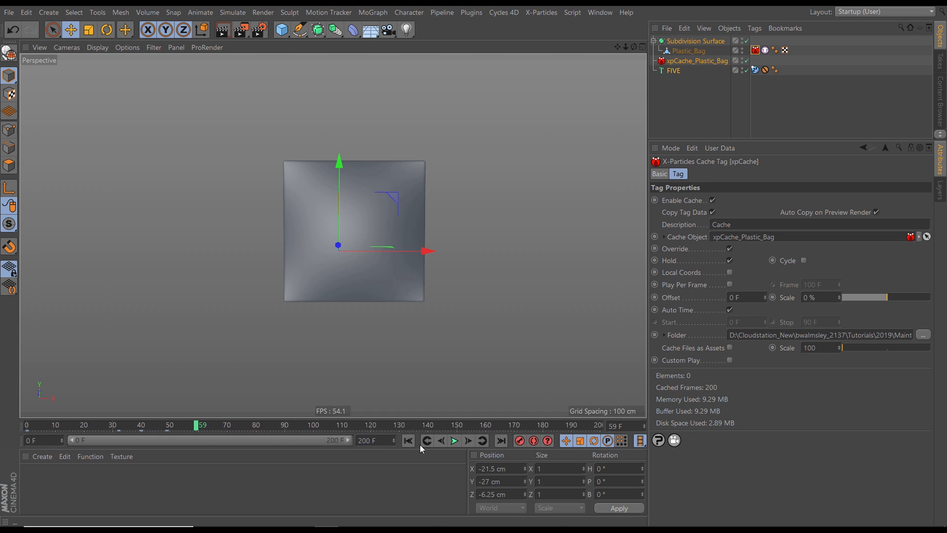
left_click(454, 443)
left_click(409, 440)
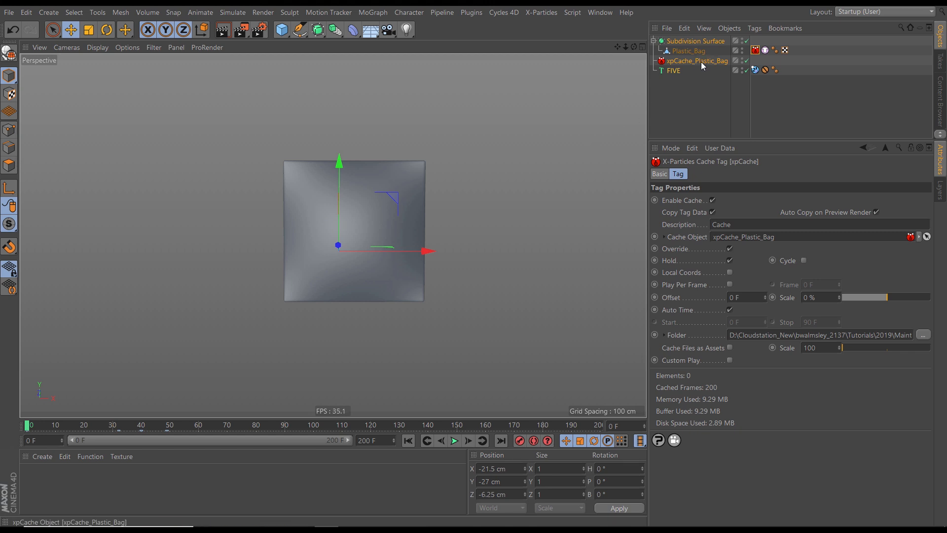
Step: Hide the Subdivision Surface and Plastic_Bag, and change the text of the FIVE MoText object to 6
left_click(742, 49)
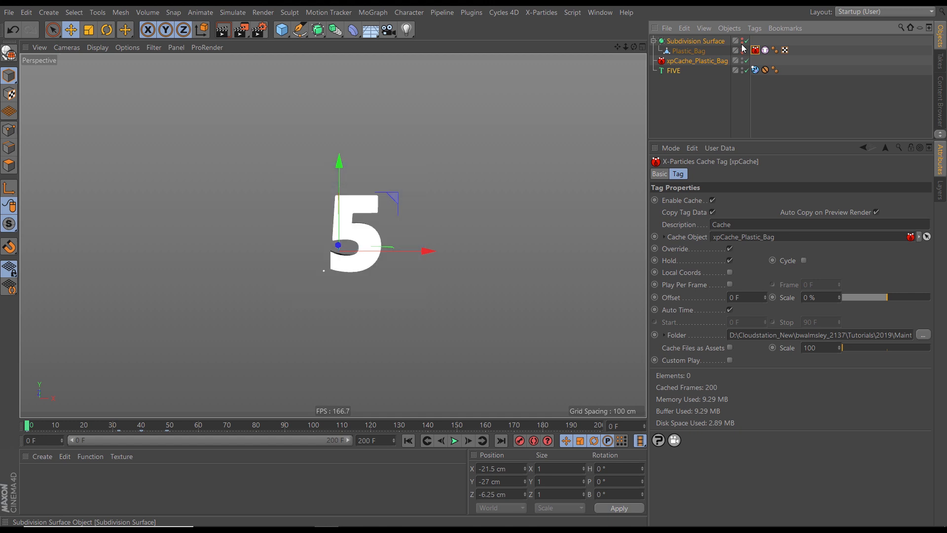
left_click(674, 70)
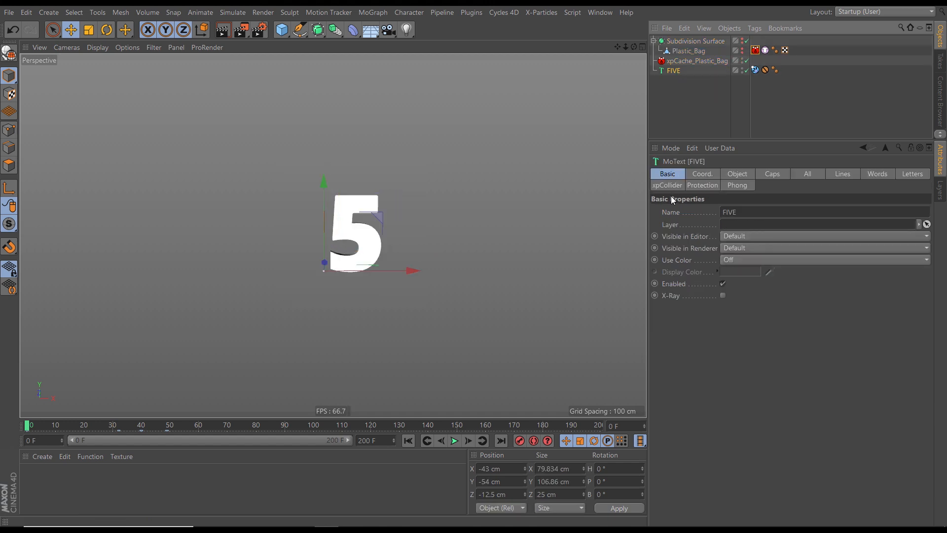
left_click(734, 175)
left_click(677, 241)
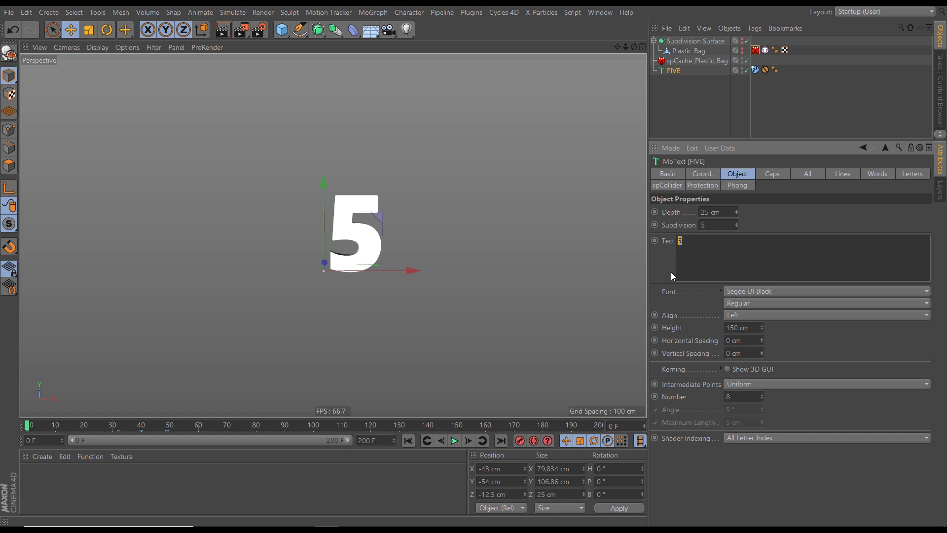
left_click(669, 262)
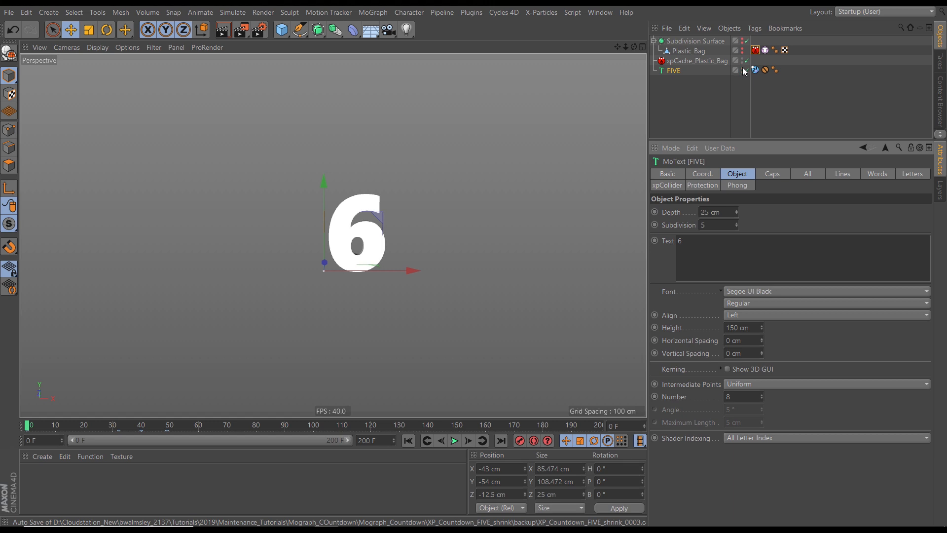
Step: Rename the MoText object as SIX
left_click(671, 174)
left_click_drag(739, 212, 694, 213)
type("SIX")
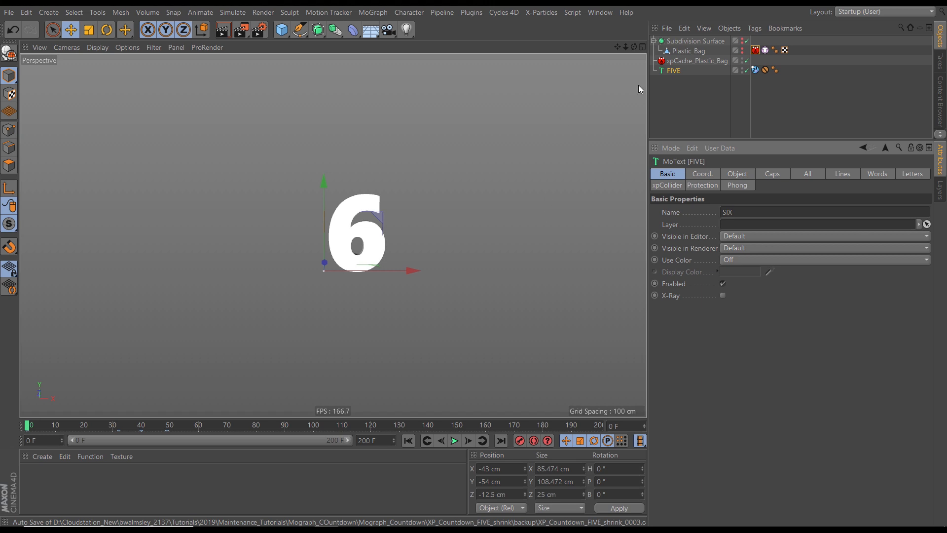
left_click(688, 90)
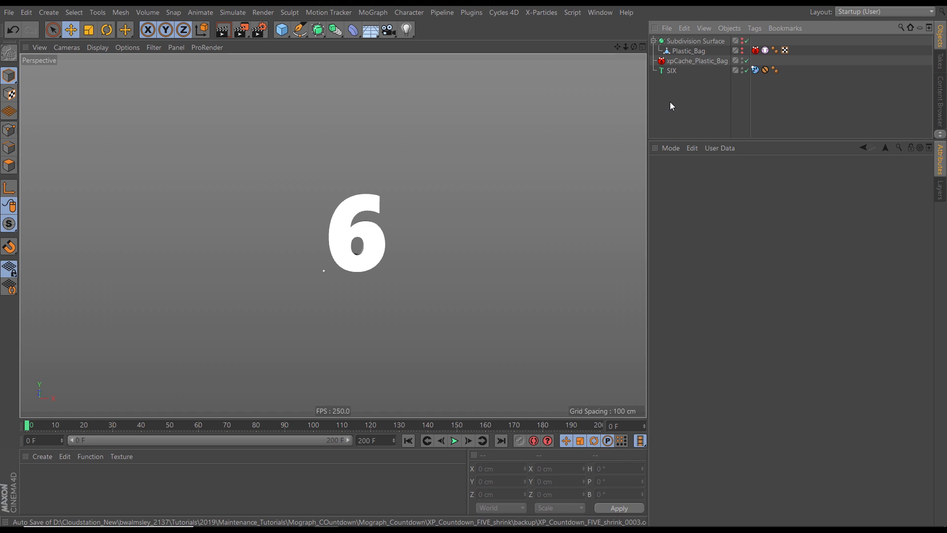
Step: Add an X-Particles system to the scene and turn off its Icon in Viewport option
left_click_drag(764, 140, 763, 226)
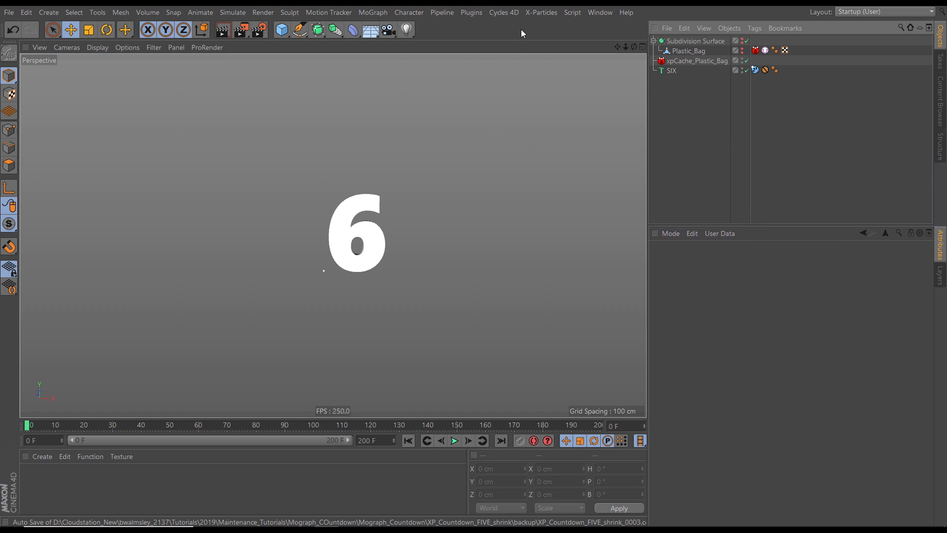
left_click(543, 12)
left_click(551, 49)
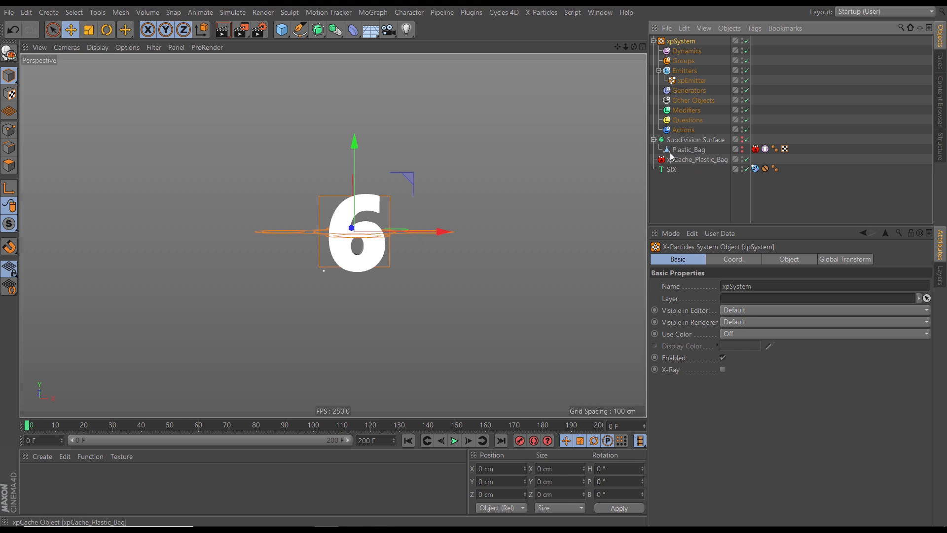
left_click(654, 139)
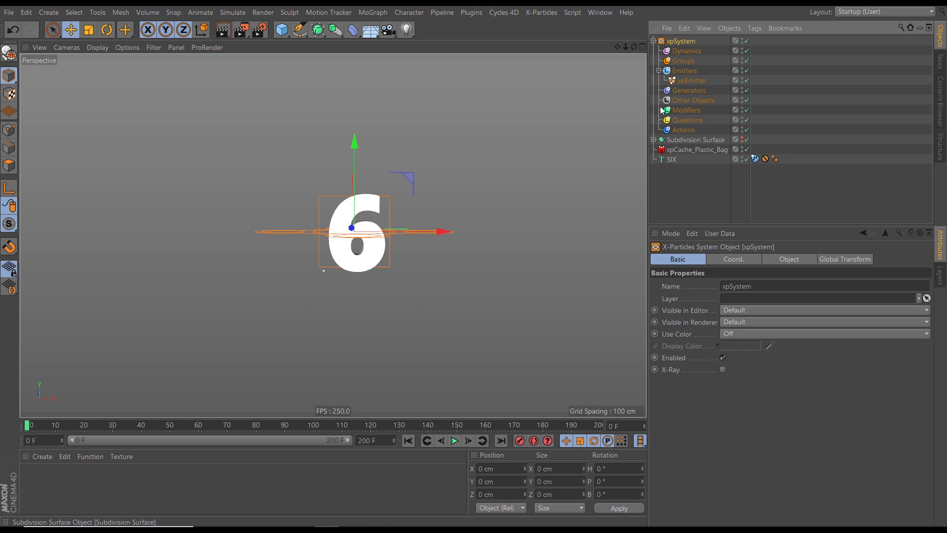
left_click(653, 41)
left_click(654, 41)
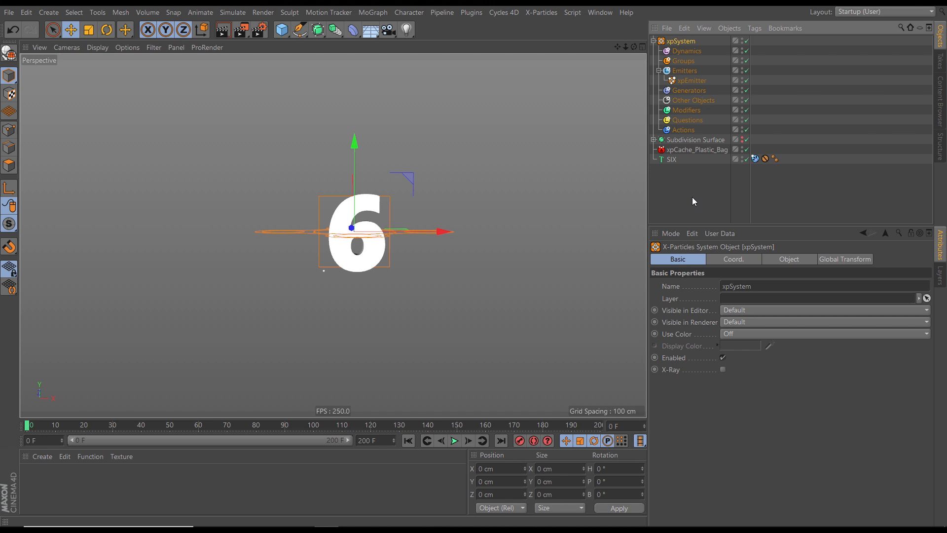
left_click(777, 259)
left_click(764, 379)
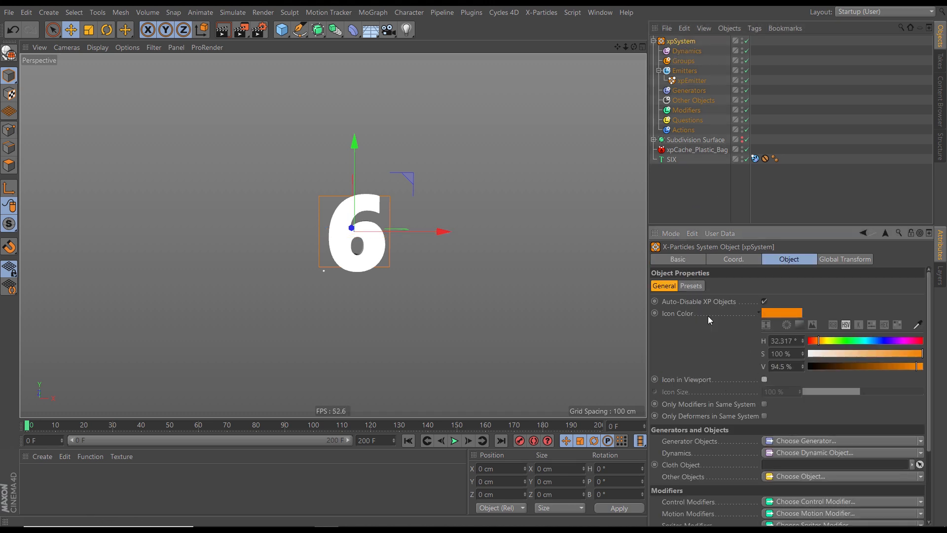
Step: Set the xpEmitter's shape to Object and assign the SIX text as its source object
left_click_drag(389, 235, 348, 255, "alt")
left_click(693, 79)
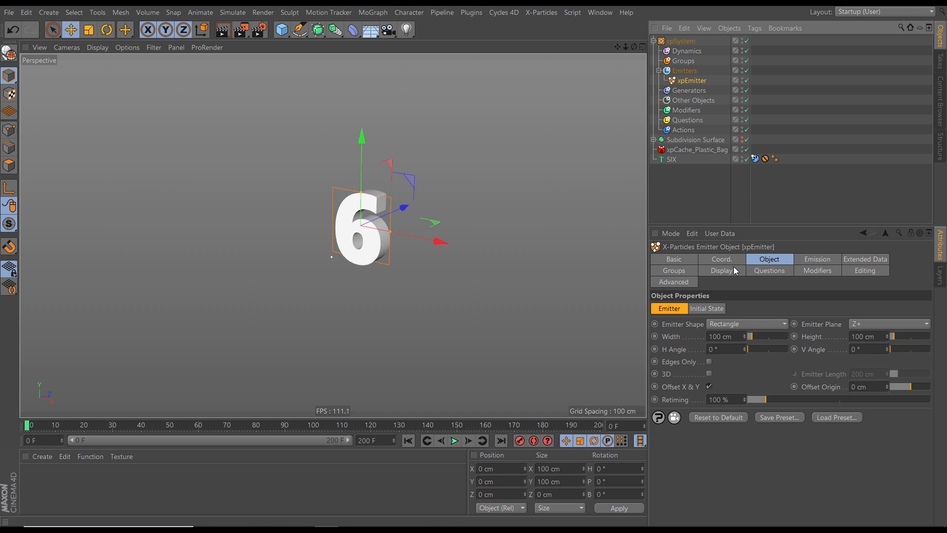
left_click(721, 323)
left_click(726, 423)
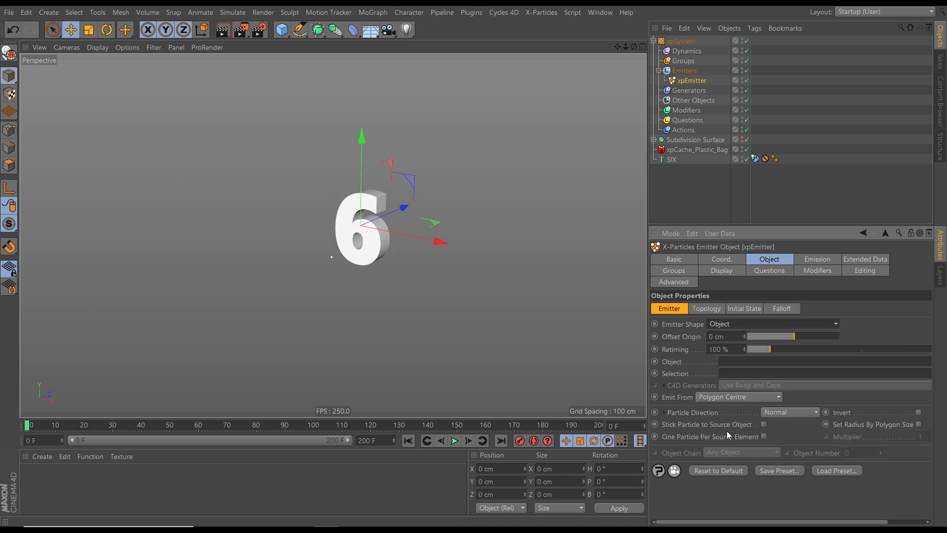
left_click_drag(672, 159, 743, 366)
mouse_move(393, 265)
left_mouse_down("alt")
mouse_move(356, 271)
mouse_move(395, 269)
left_mouse_up("alt")
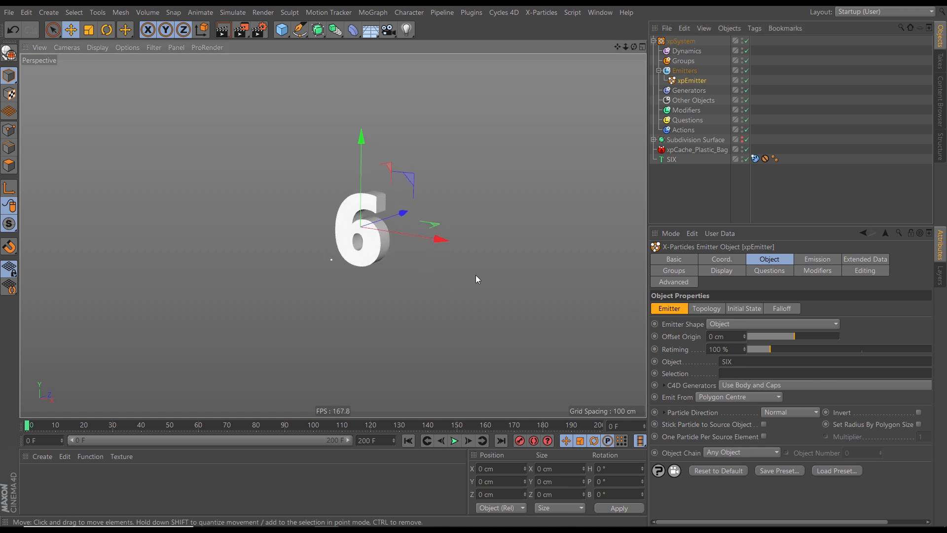
Step: Hide the SIX text object and rename the emitter as xpEmitter_Water
left_click(741, 157)
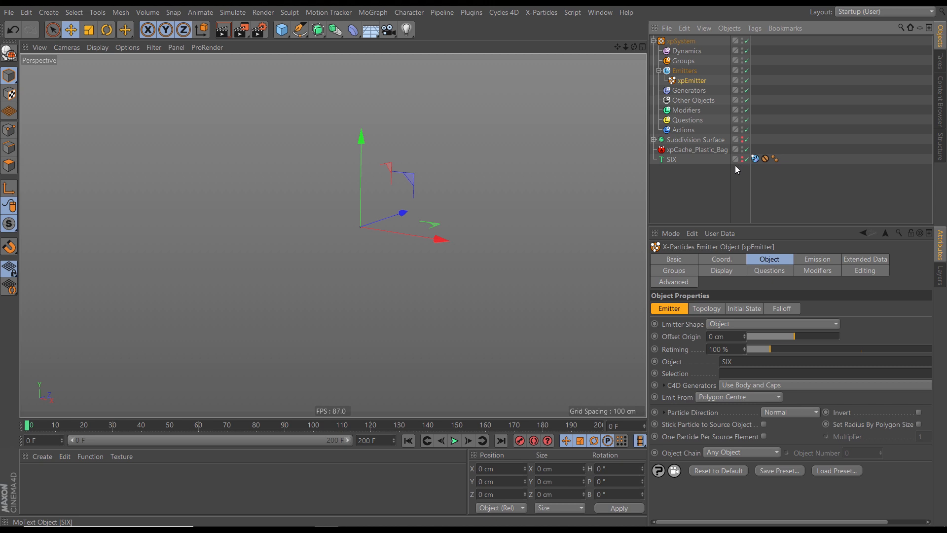
left_click(672, 262)
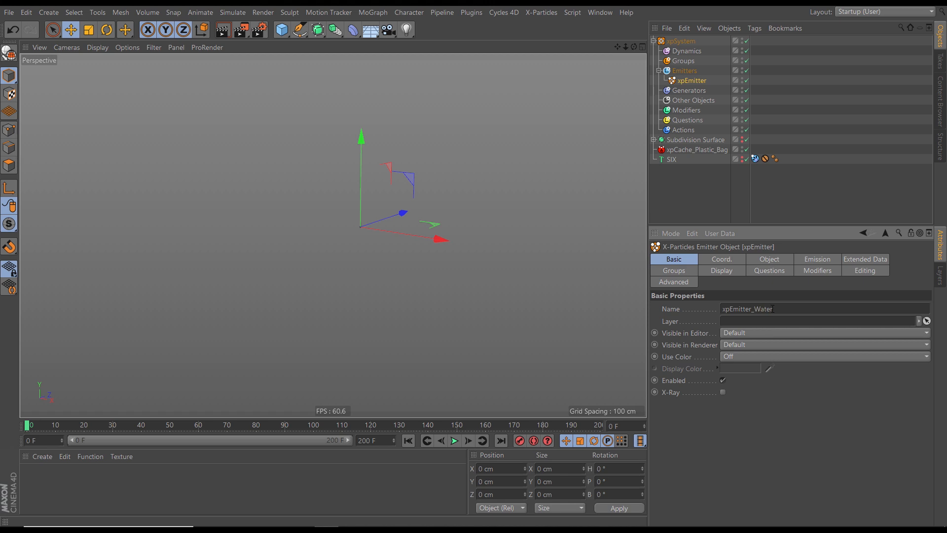
left_click(688, 184)
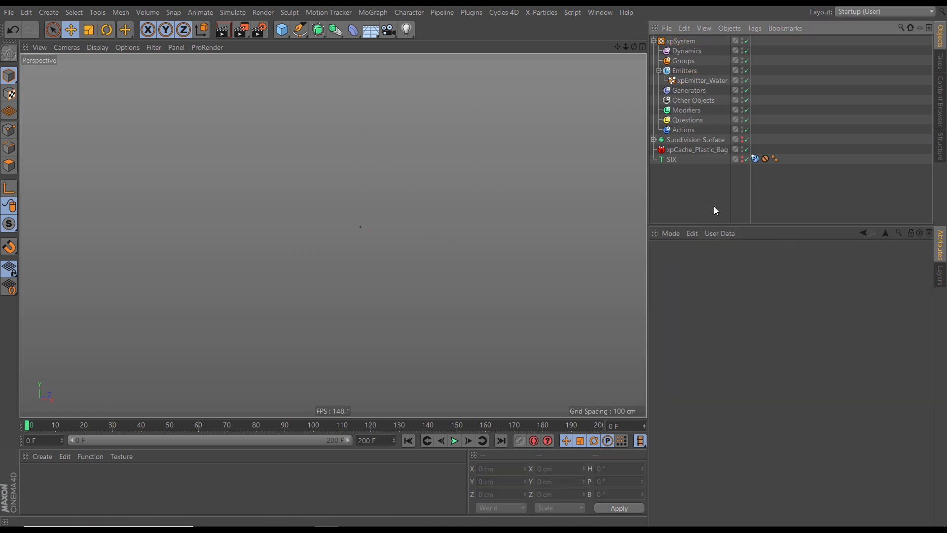
Step: Change xpEmitter_Water's particle color to a light blue with a hue of about 204°
left_click(692, 80)
left_click(722, 271)
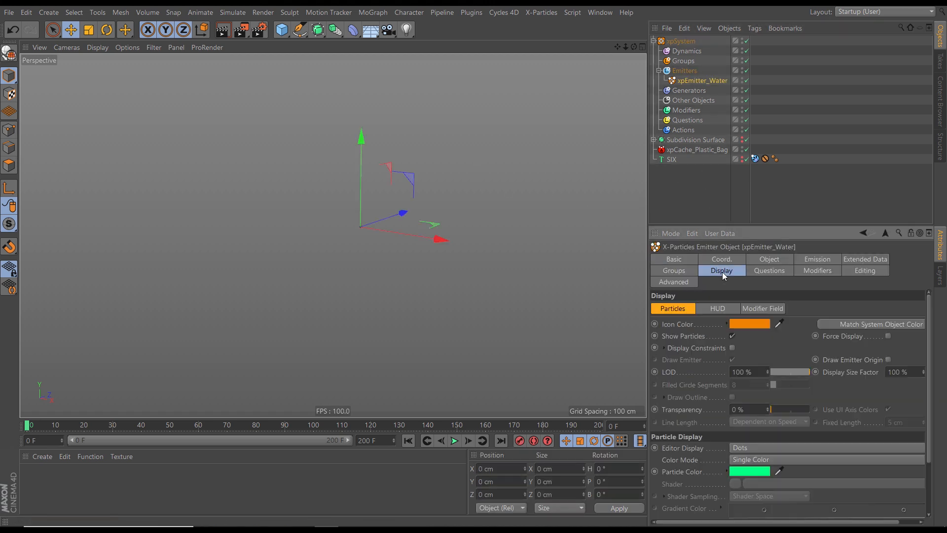
left_click(750, 471)
left_click_drag(770, 468, 787, 467)
left_click_drag(847, 482, 819, 482)
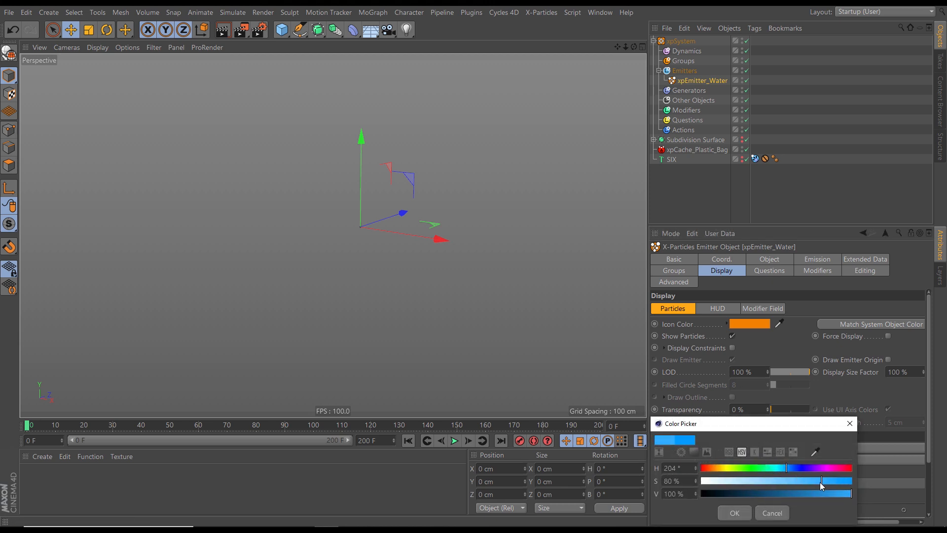
left_click(735, 513)
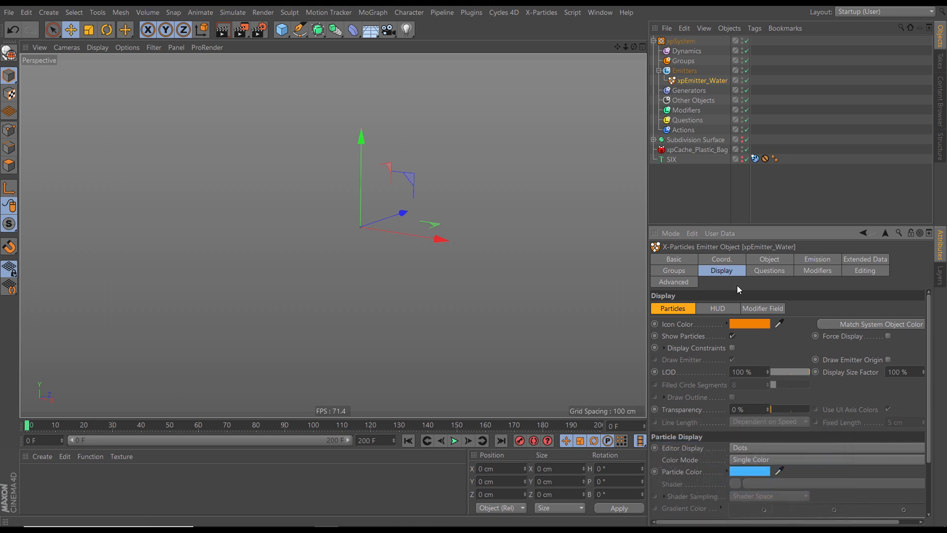
Step: Match xpEmitter_Water's icon color to its blue particle color by sampling it, and deselect the emitter
left_click(780, 323)
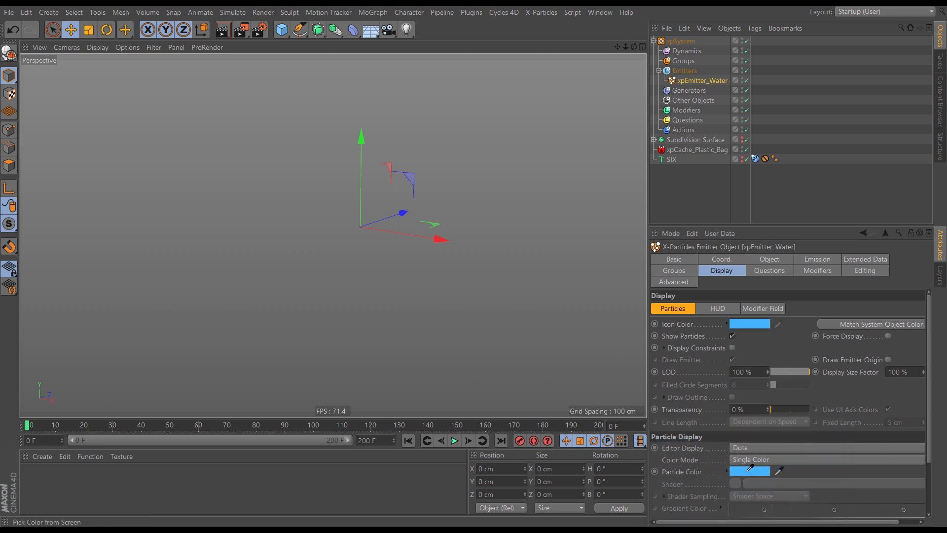
left_click(750, 471)
left_click(689, 200)
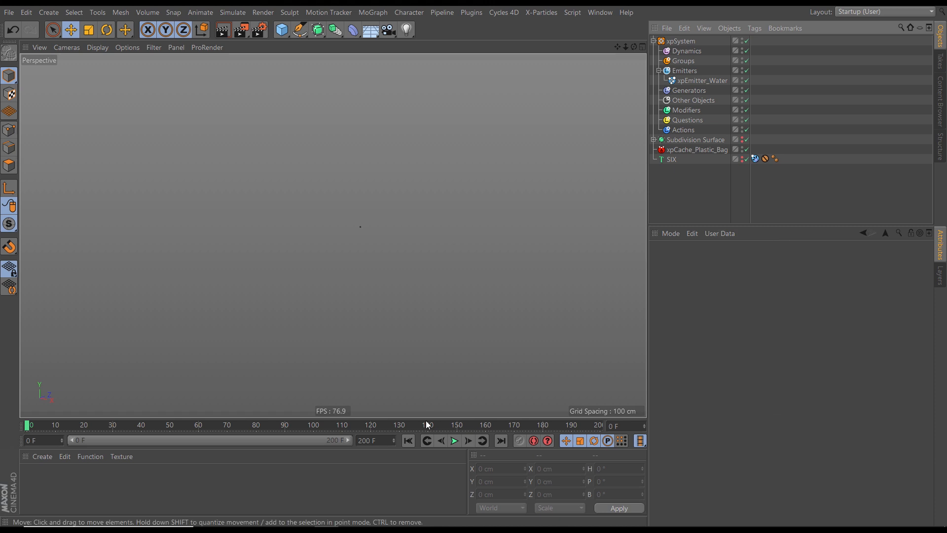
Step: Play the particle emission, return to the first frame and play it again to examine how particles leave the 6
left_click(455, 440)
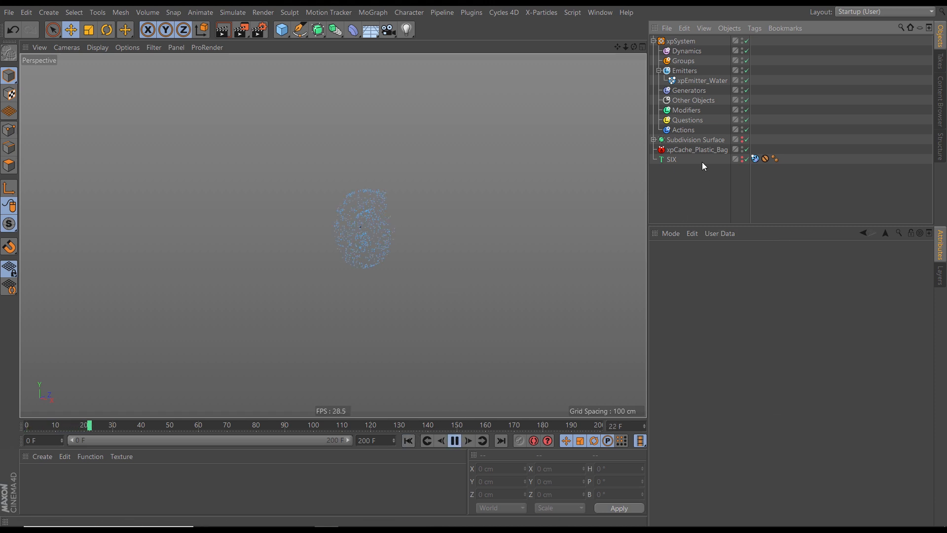
left_click(455, 441)
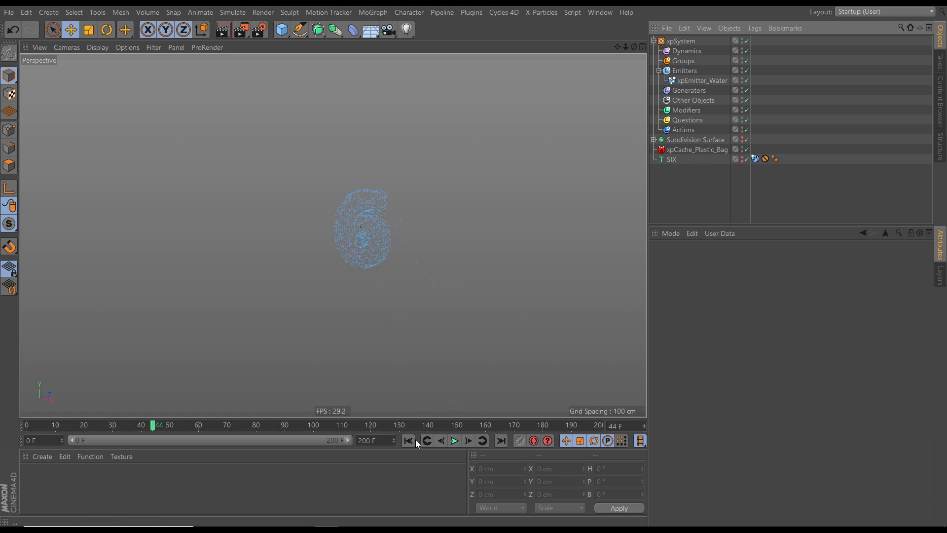
left_click(408, 441)
left_click(457, 439)
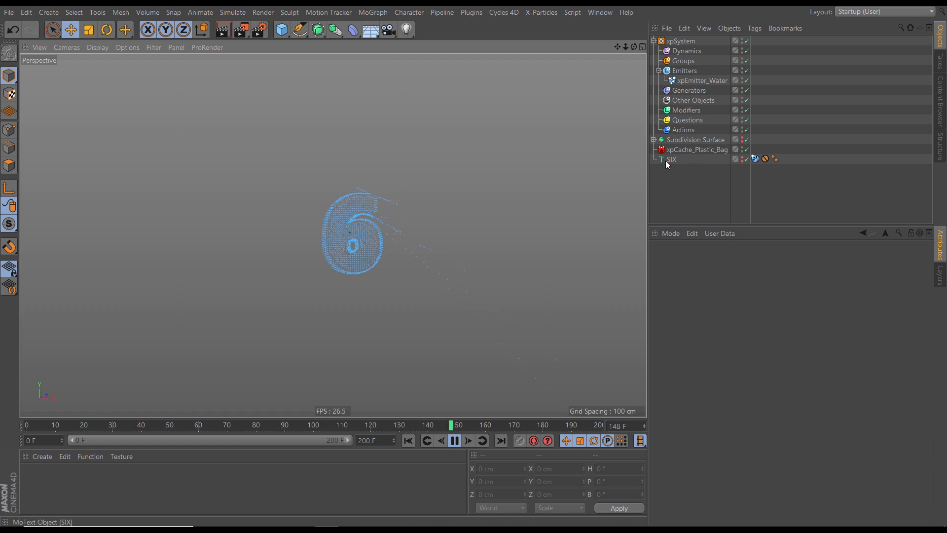
Step: Delete the xpCollider tag from SIX and replay the emission from the first frame to check the particle spread
left_click(755, 159)
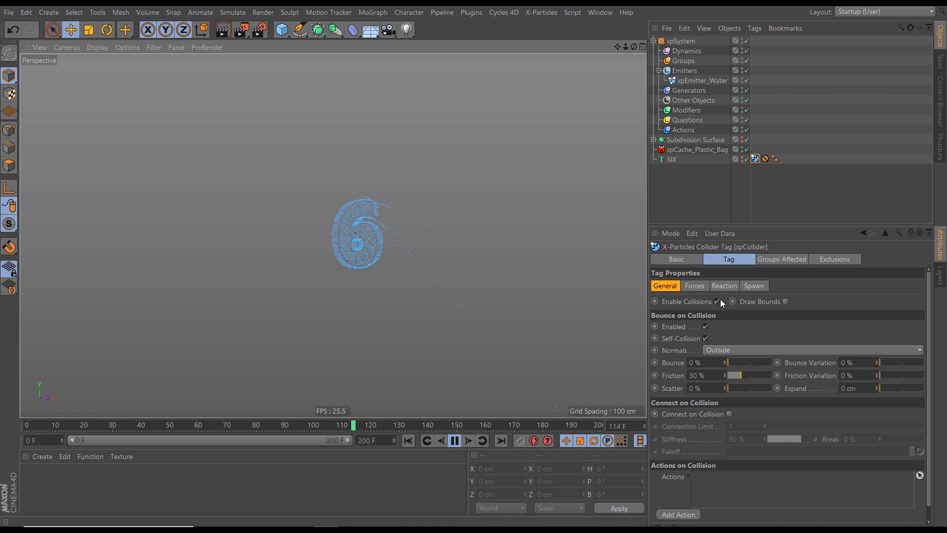
left_click(755, 160)
left_click(757, 176)
left_click(755, 159)
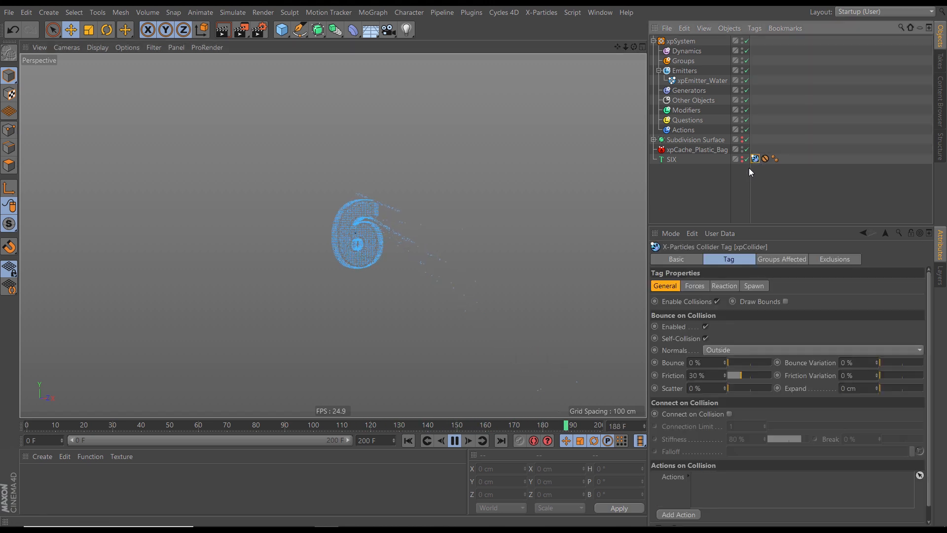
key("Delete")
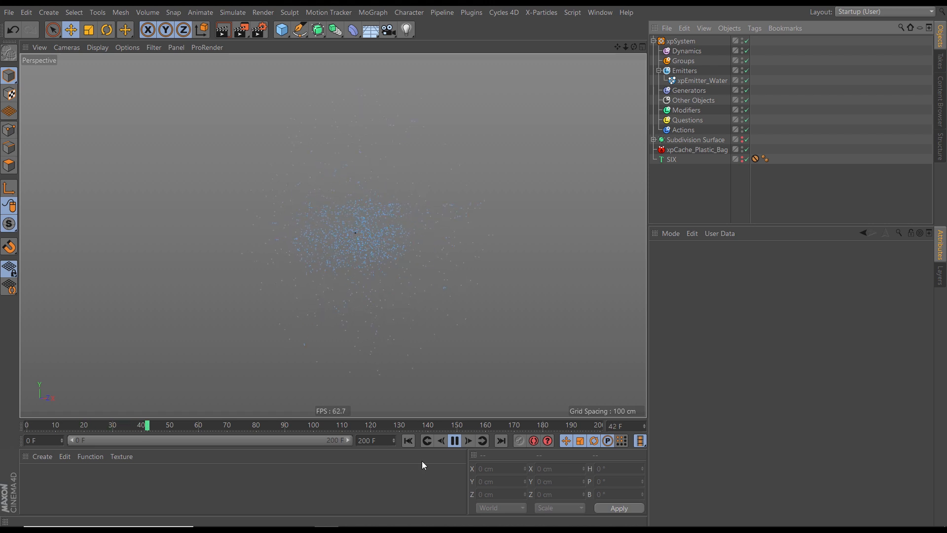
left_click(407, 442)
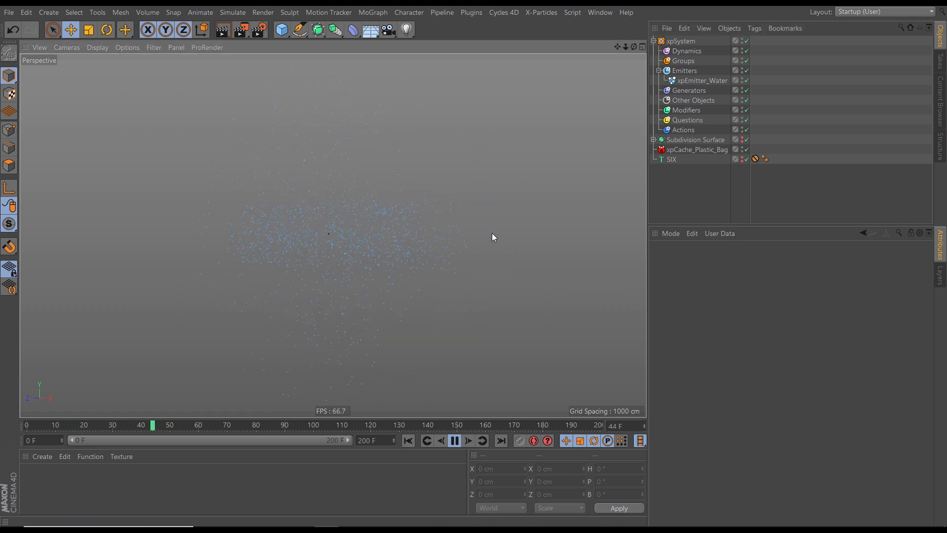
left_click_drag(537, 234, 397, 247, "alt")
Step: Add an xpCollider tag to Plastic_Bag and set its collision Normals to Inside
left_click(654, 139)
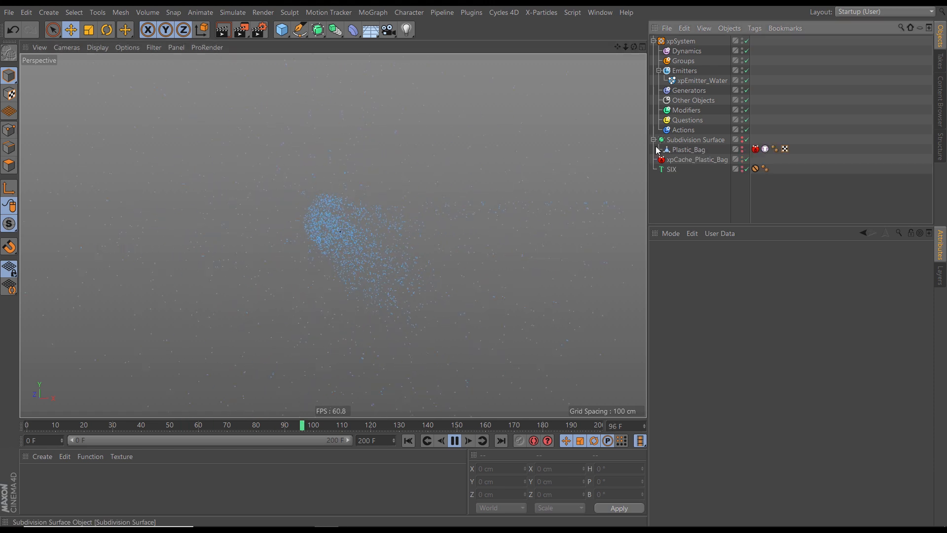
left_click(686, 151)
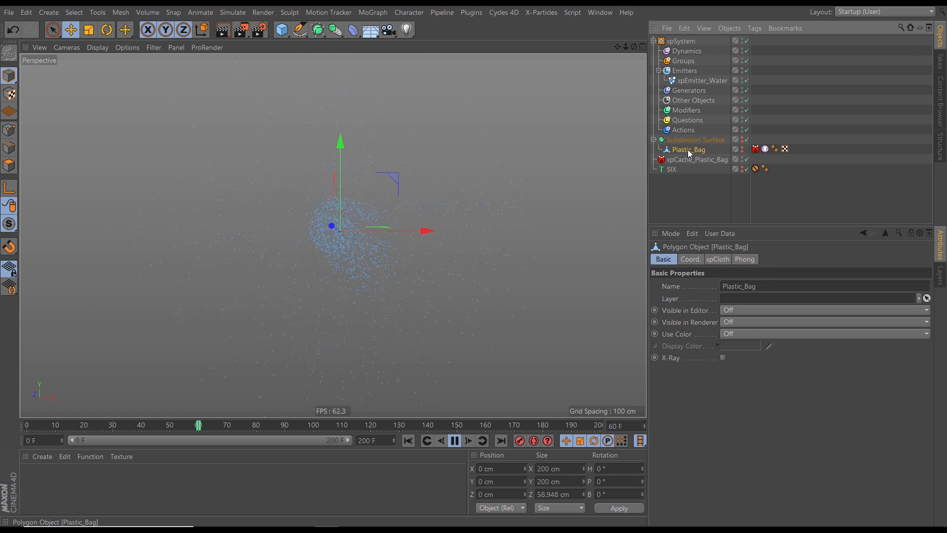
left_click(754, 29)
mouse_move(783, 186)
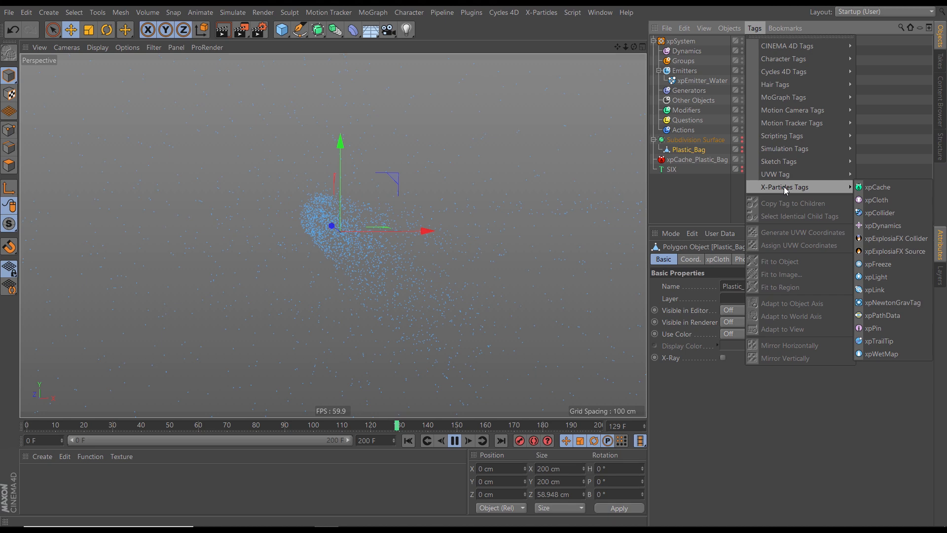
left_click(885, 214)
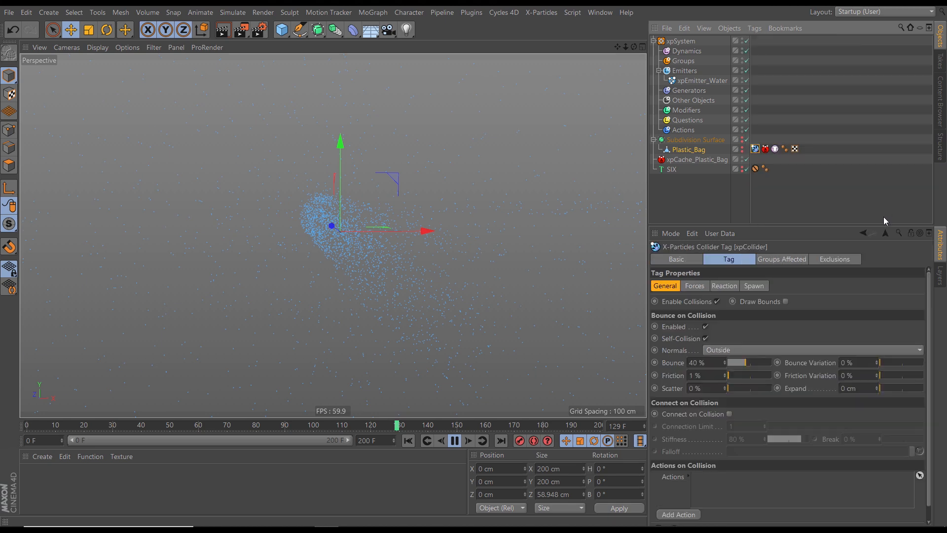
left_click(730, 350)
left_click(723, 375)
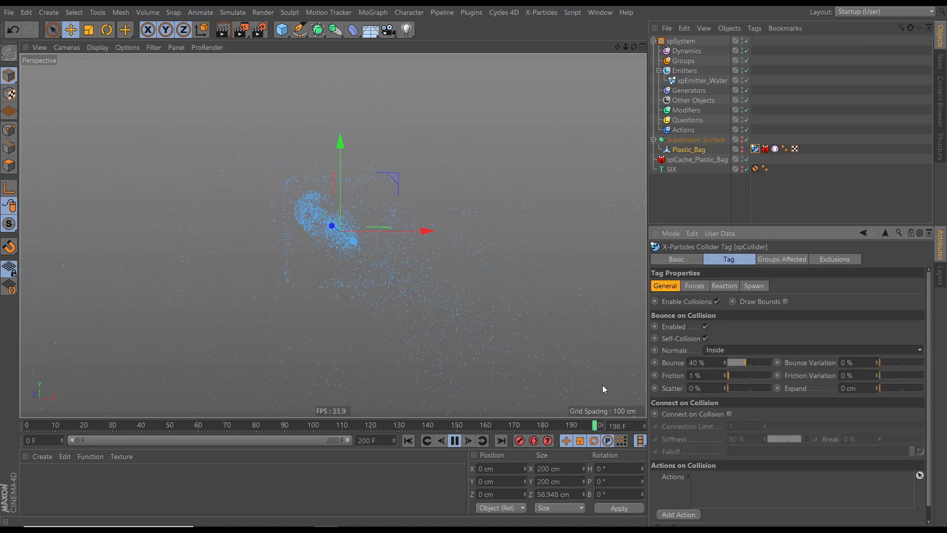
Step: Replay the simulation from the first frame to examine the particles colliding inside the bag, and stop playback
left_click(409, 440)
mouse_move(358, 248)
left_mouse_down("alt")
mouse_move(330, 244)
mouse_move(424, 242)
mouse_move(456, 252)
mouse_move(360, 247)
left_mouse_up("alt")
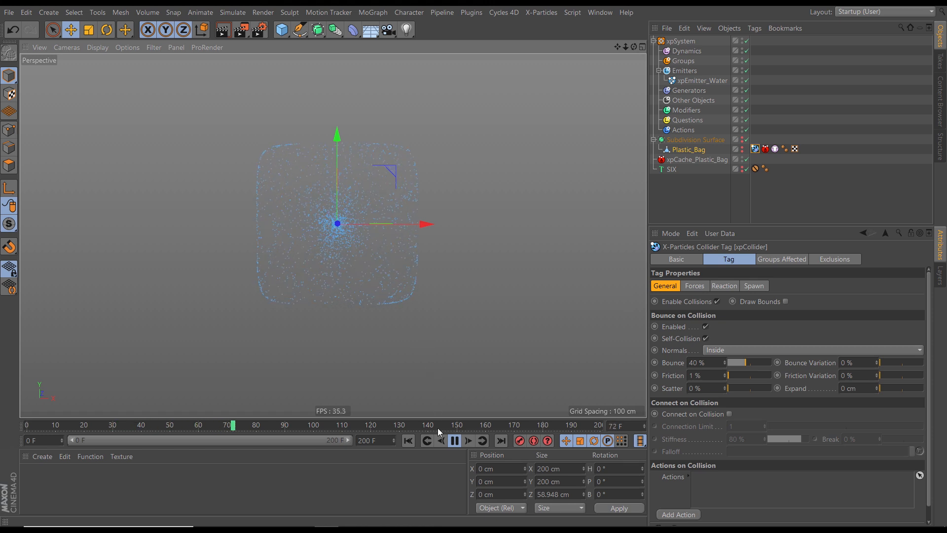
left_click(453, 443)
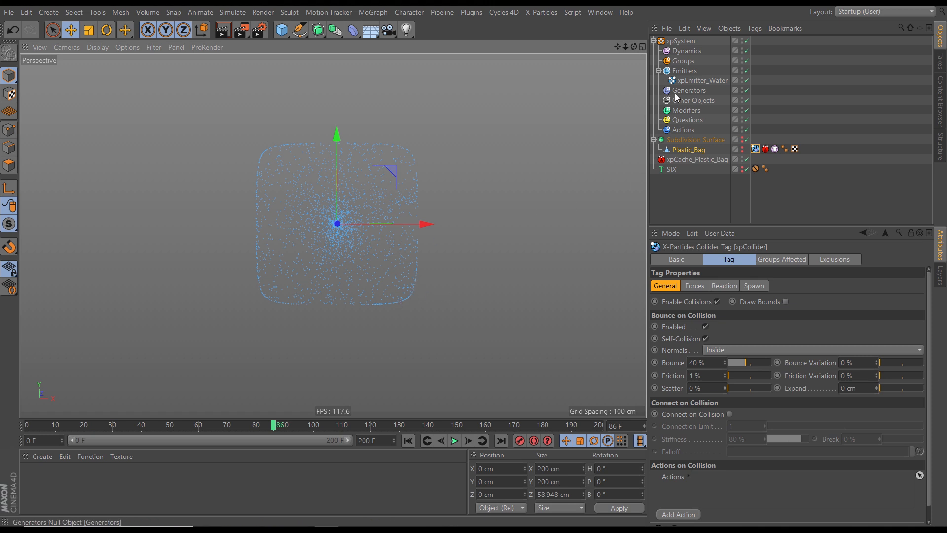
Step: Set xpEmitter_Water's particle radius to 1.5 cm and play the simulation from the start to check it
left_click(689, 84)
left_click_drag(738, 225, 738, 192)
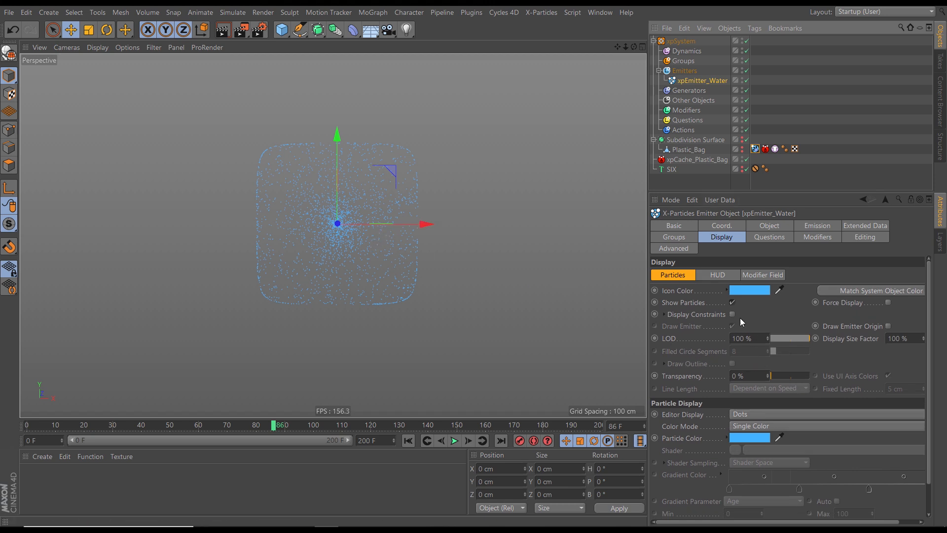
left_click(809, 226)
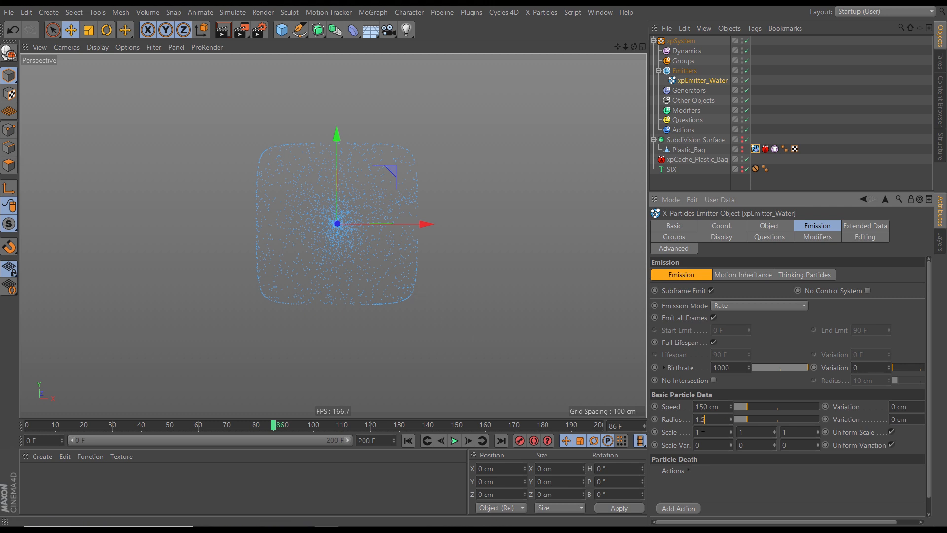
left_click(409, 441)
left_click(453, 441)
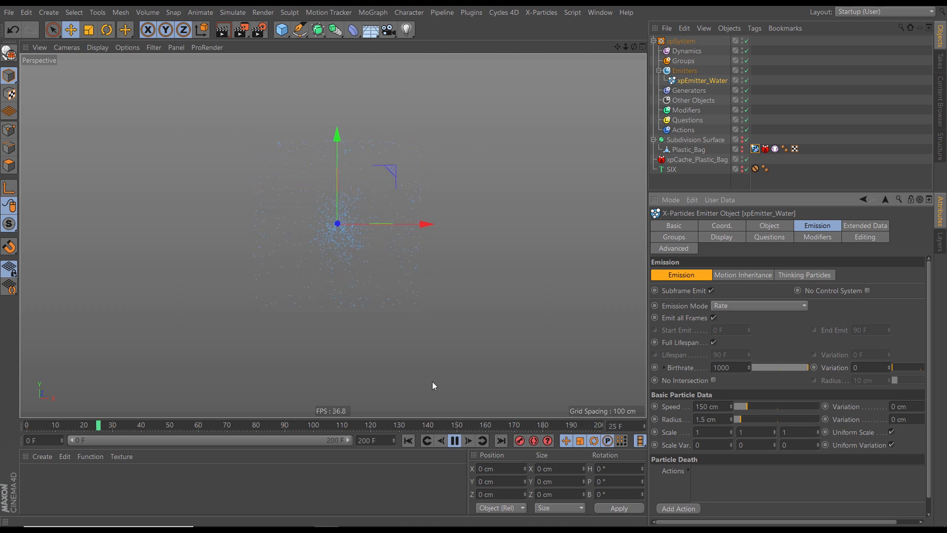
left_click(454, 441)
Step: Collapse the xpSystem hierarchy, start saving the project under a new name and create the folder XP_Countdown_SIX_splash in the Mograph_Countdown library
left_click(653, 42)
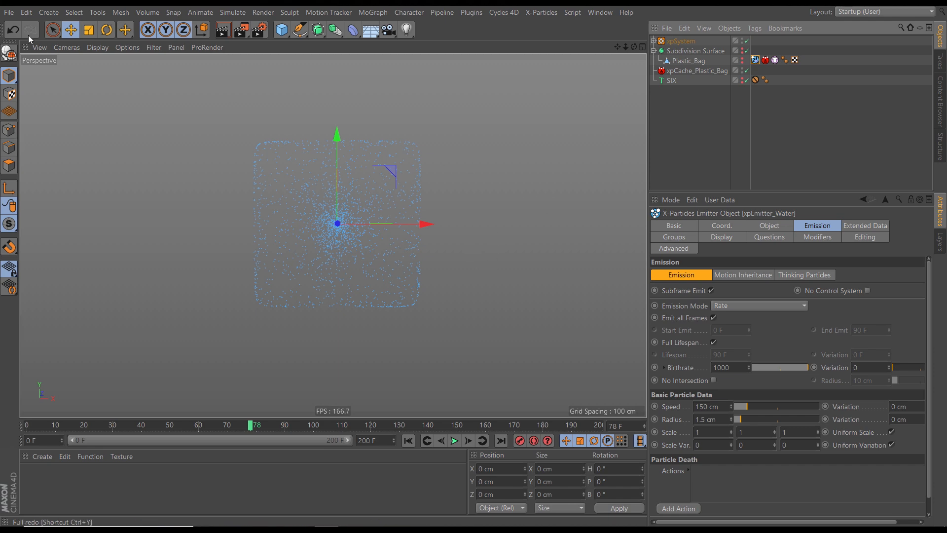
left_click(9, 13)
left_click(50, 127)
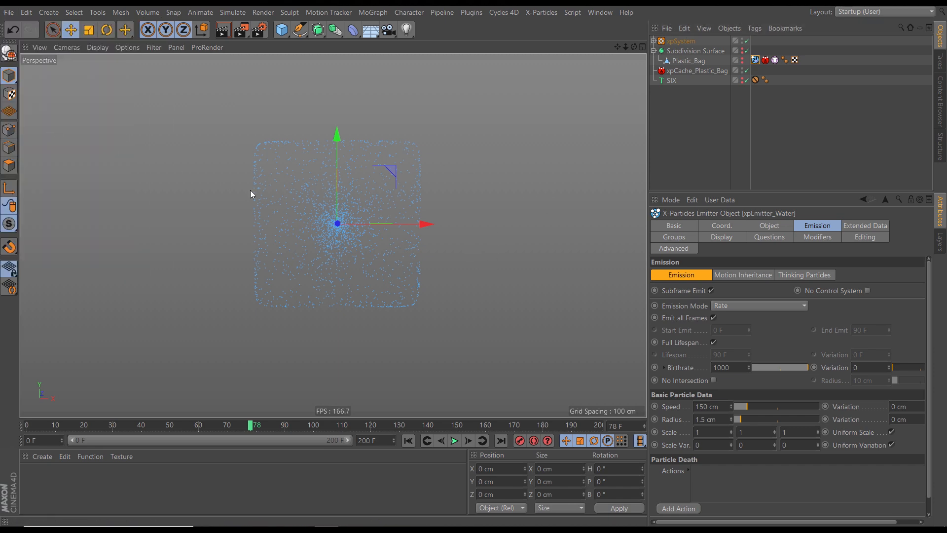
left_click(51, 236)
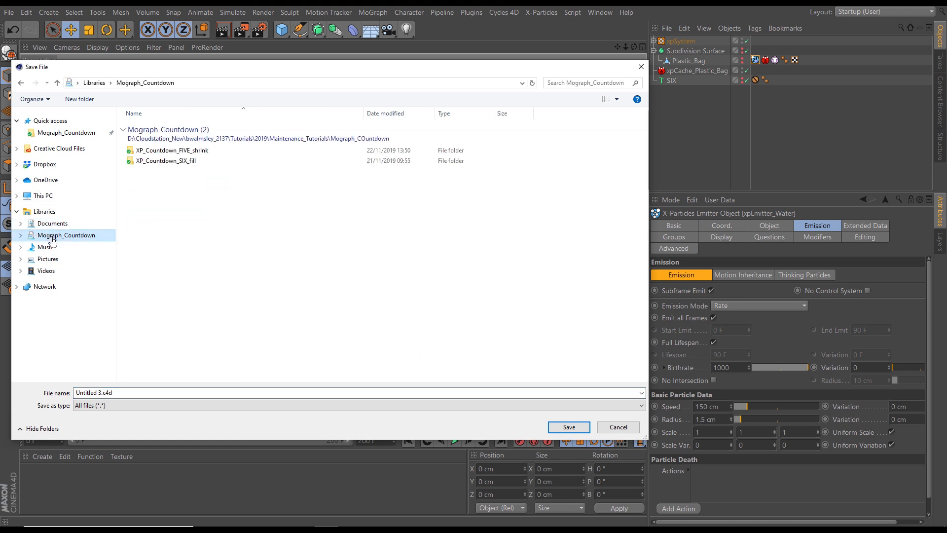
left_click(76, 99)
type("XP_Countdown")
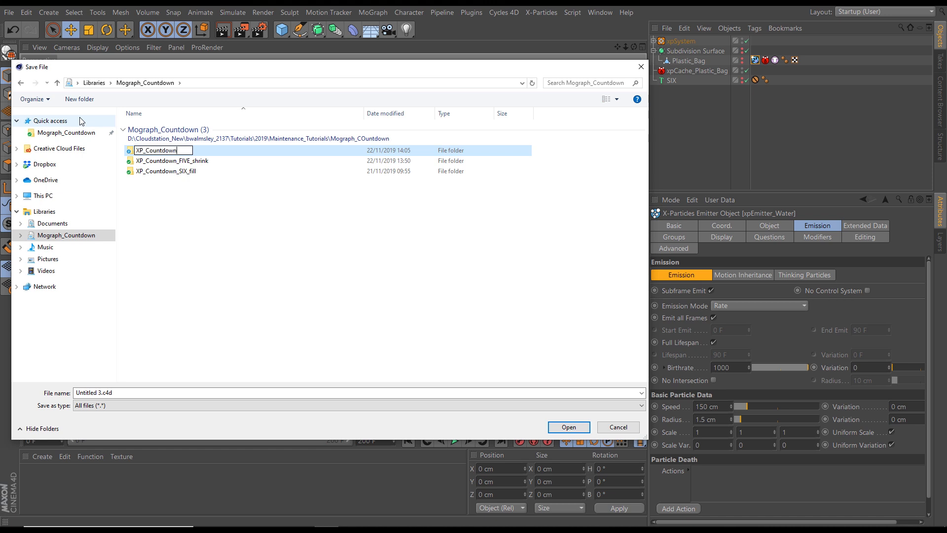
type("_SIX_splash")
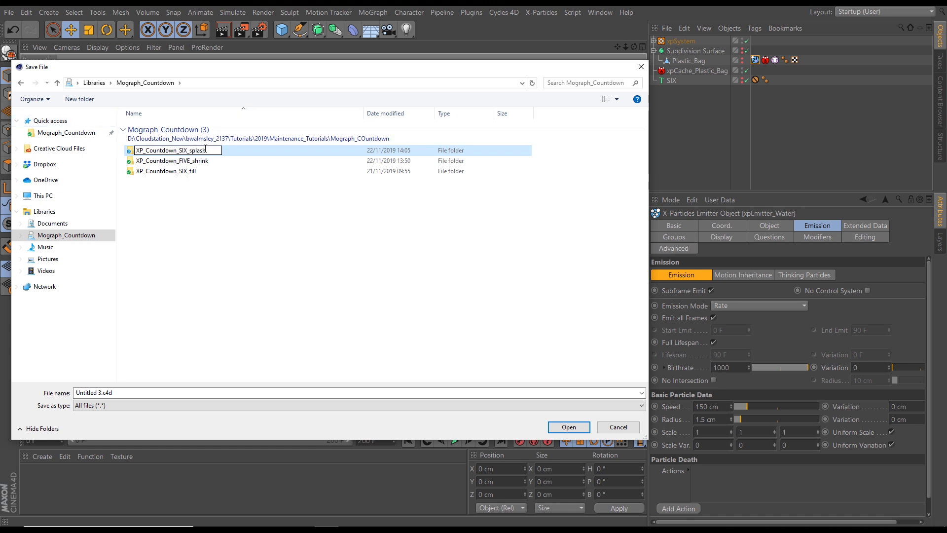
Step: Copy the folder name XP_Countdown_SIX_splash and open that folder as the save location
left_click_drag(211, 149, 135, 150)
key("ctrl+c")
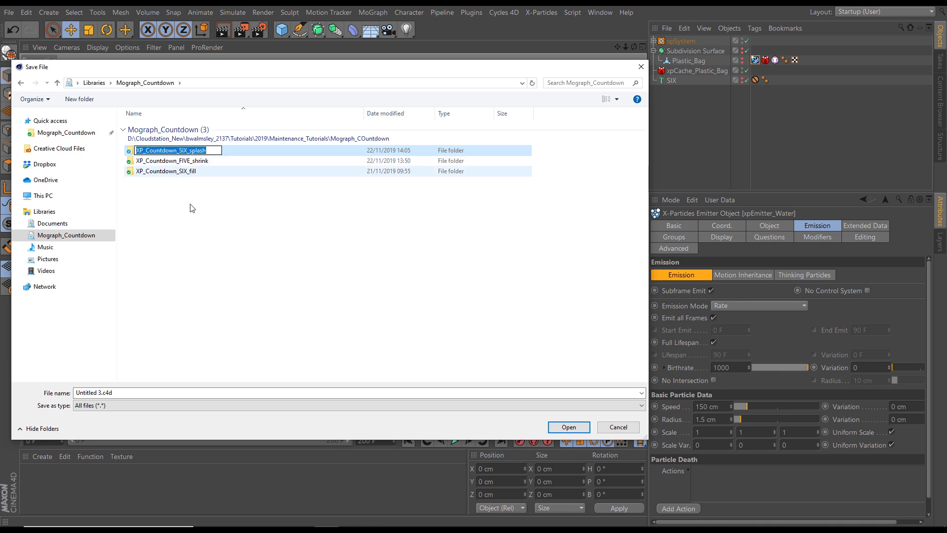
left_click(171, 178)
double_click(171, 172)
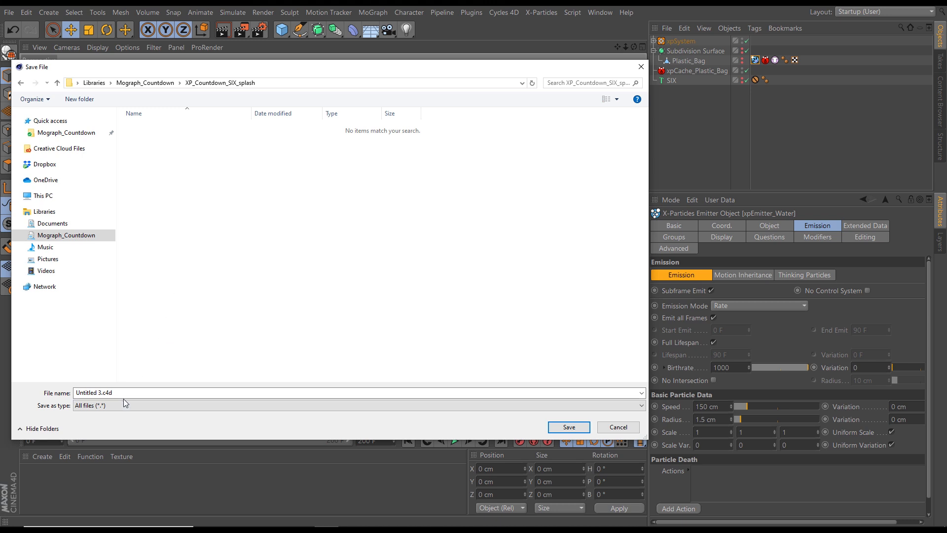
Step: Name the project file XP_Countdown_SIX_splash_v01 using the copied folder name plus a version suffix
left_click_drag(121, 394, 61, 394)
key("ctrl+v")
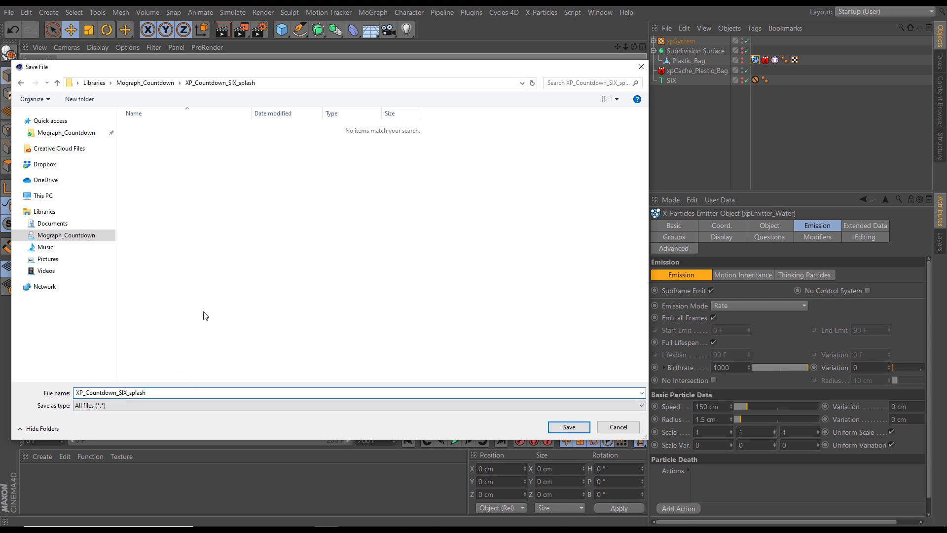
double_click(158, 392)
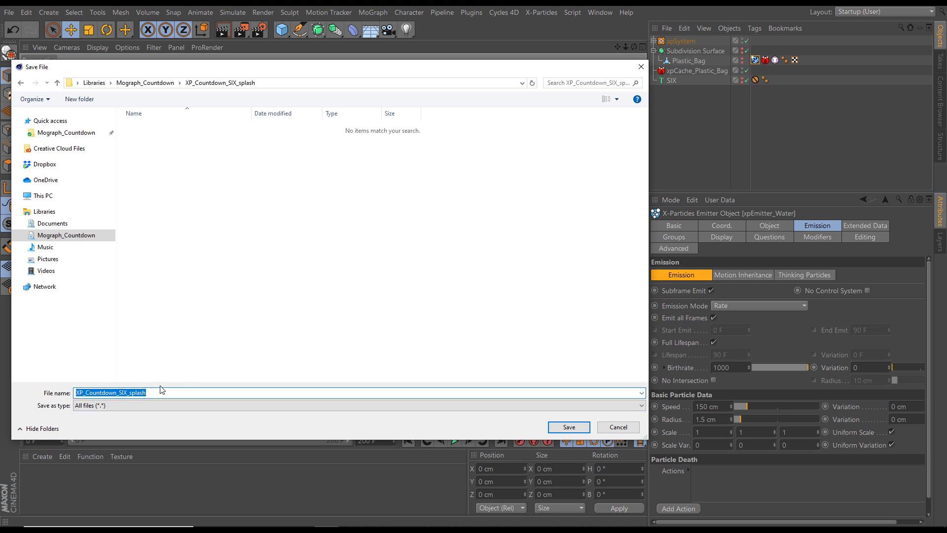
left_click(173, 390)
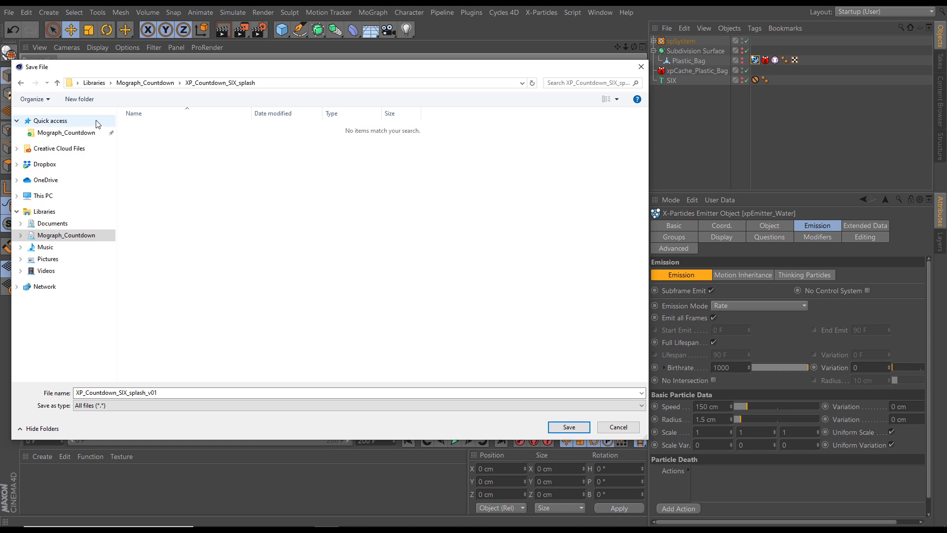
Step: Create a Cache folder inside XP_Countdown_SIX_splash and save the project file
left_click(82, 99)
type("Cache")
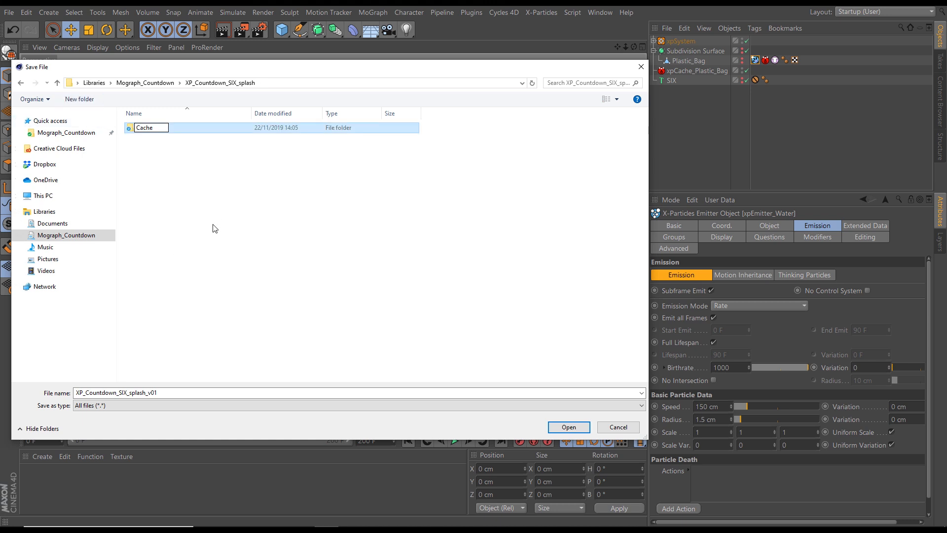
left_click(212, 229)
left_click(561, 426)
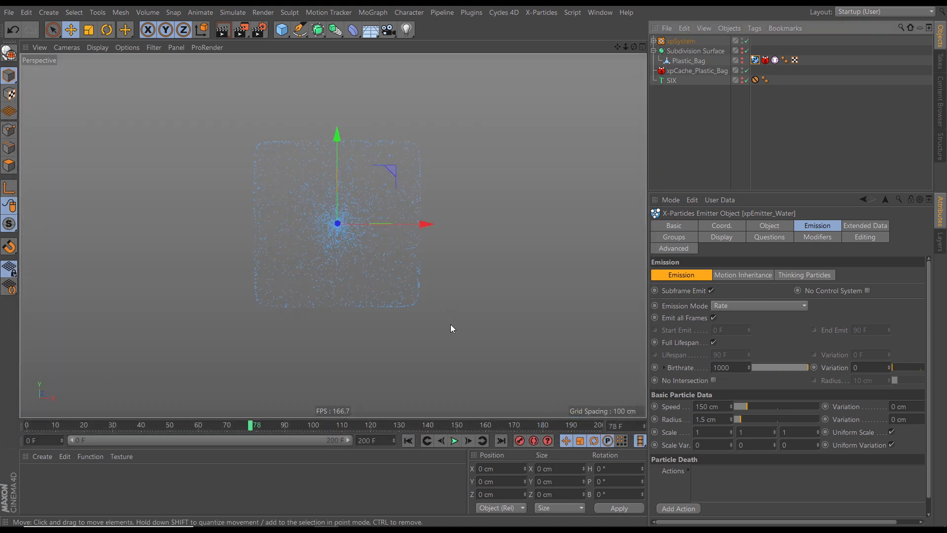
Step: Play the simulation from the start, switch xpEmitter_Water's emission mode to Shot and restart the playback
left_click(408, 440)
left_click(454, 440)
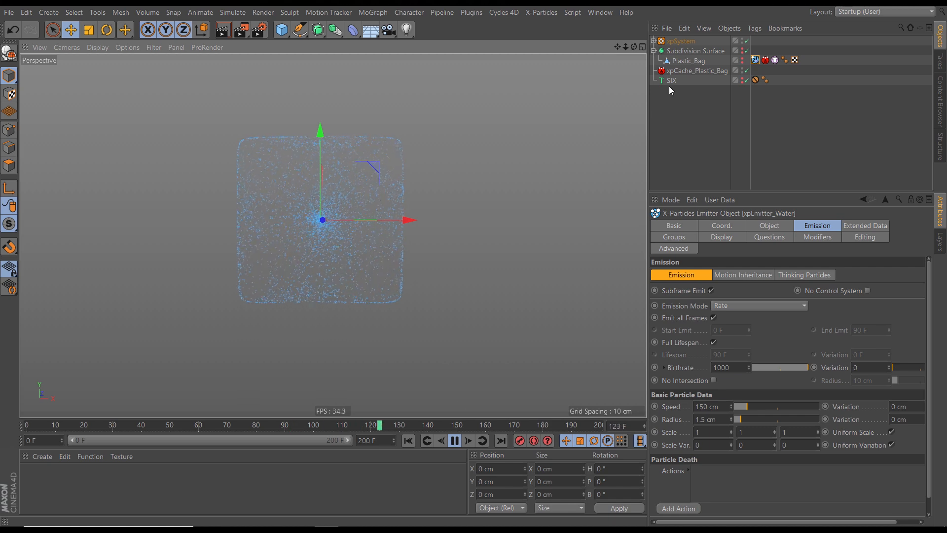
left_click(653, 41)
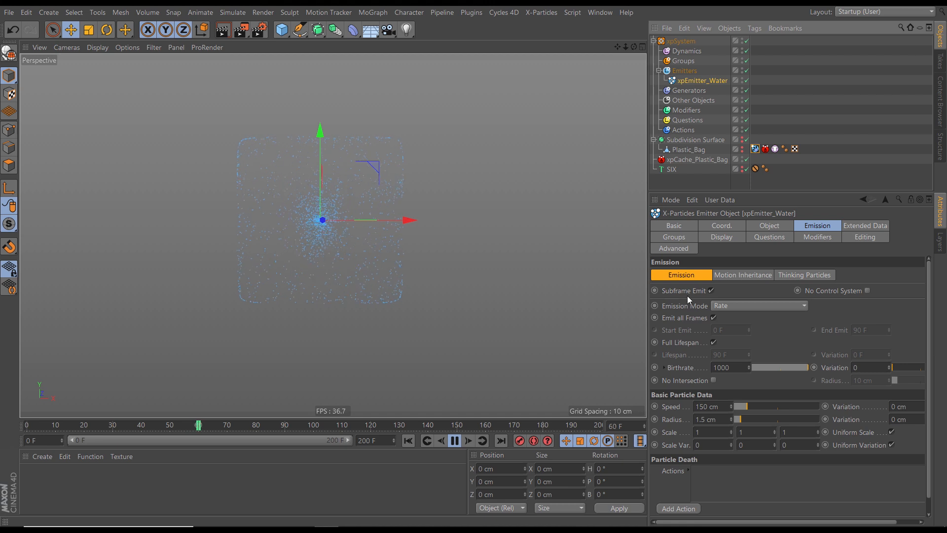
left_click(727, 305)
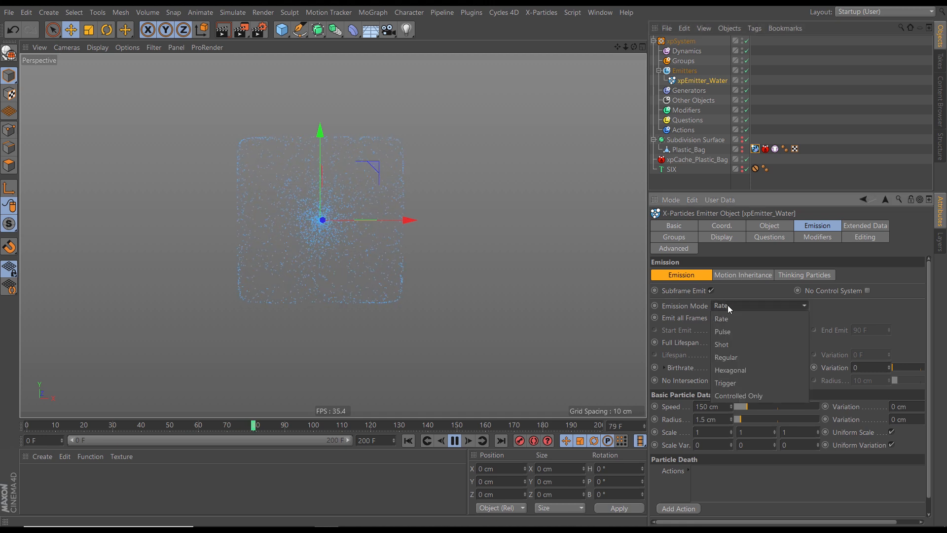
left_click(728, 345)
left_click(409, 440)
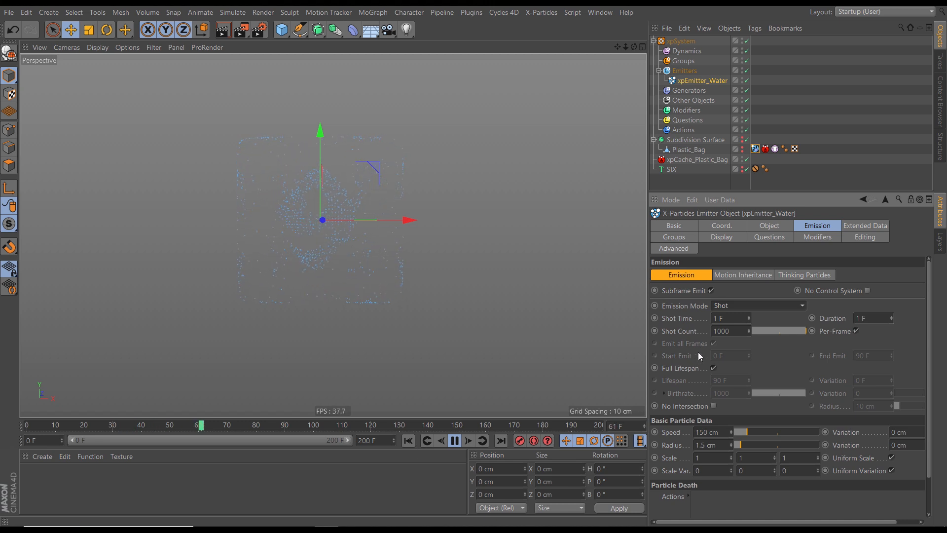
Step: Set xpEmitter_Water's shot count to 2000 and restart the simulation from the first frame
left_click(721, 331)
type("2000")
key("Return")
left_click(412, 441)
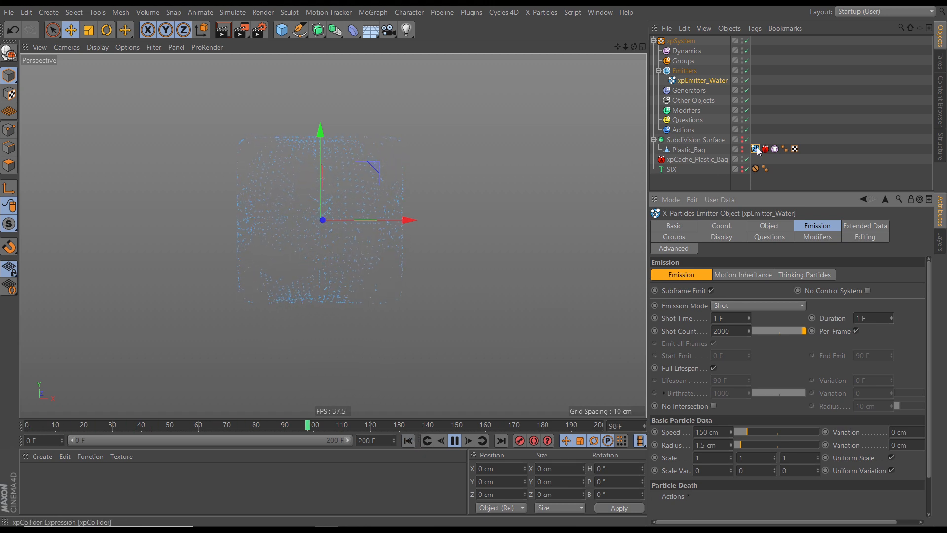
Step: Set the Plastic_Bag xpCollider tag's bounce to 0 % and its friction to 16 %
left_click(755, 168)
left_click_drag(730, 331, 735, 341)
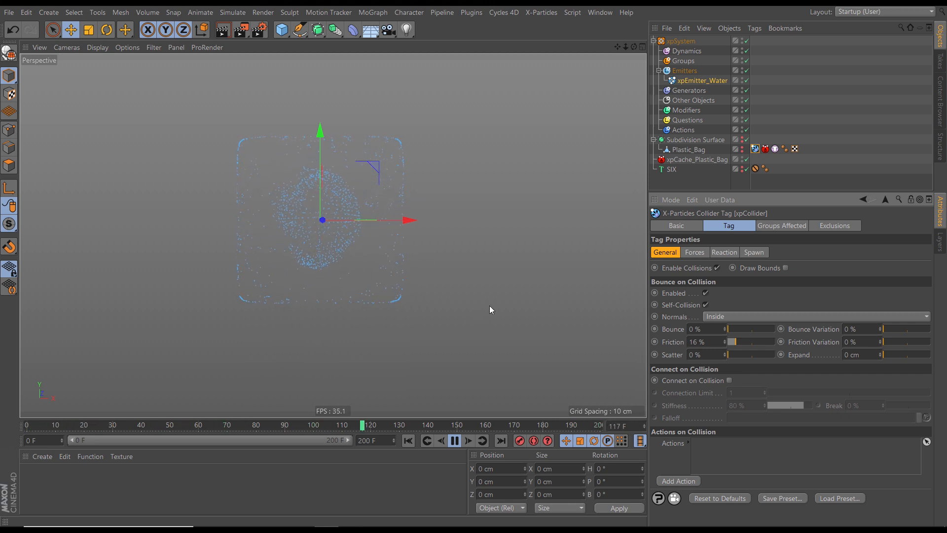
Step: Add an xpFluidFX object to the Dynamics folder of the xpSystem
left_click(685, 51)
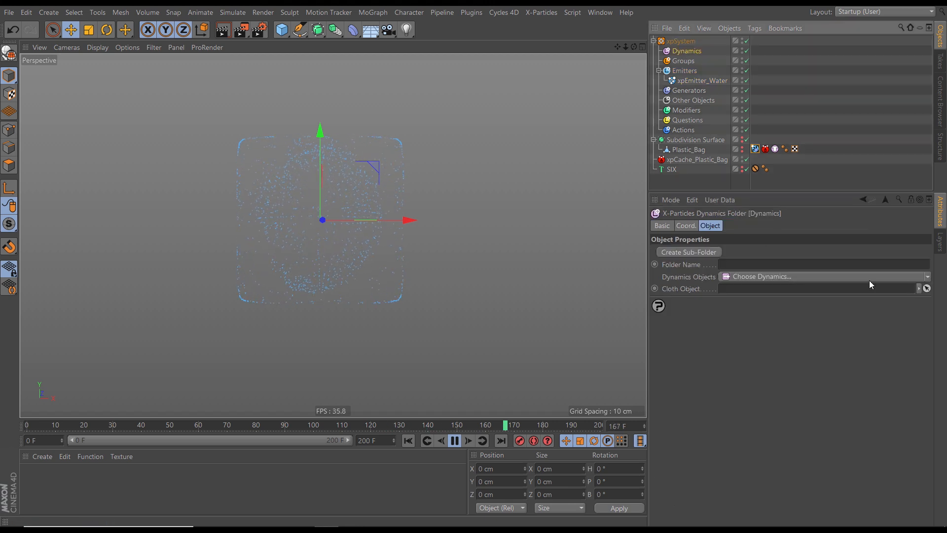
left_click(924, 277)
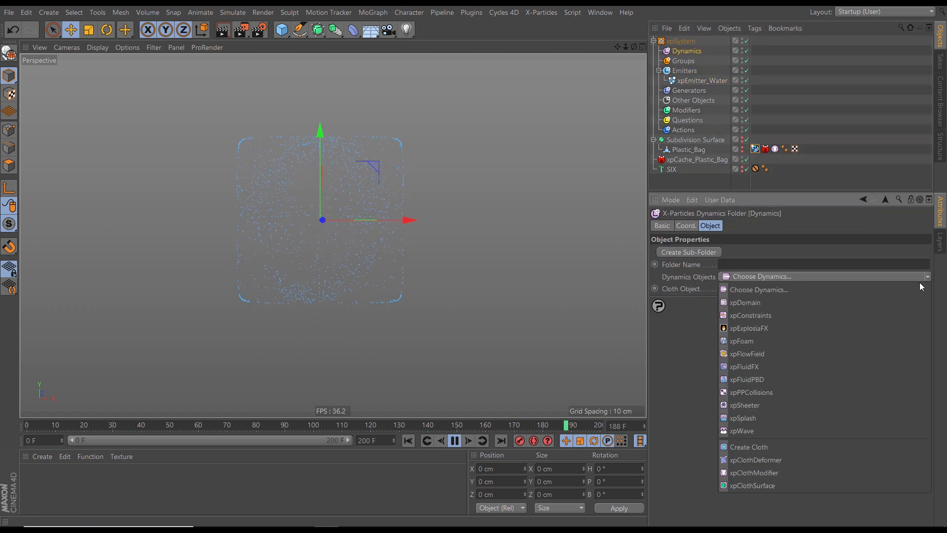
left_click(765, 365)
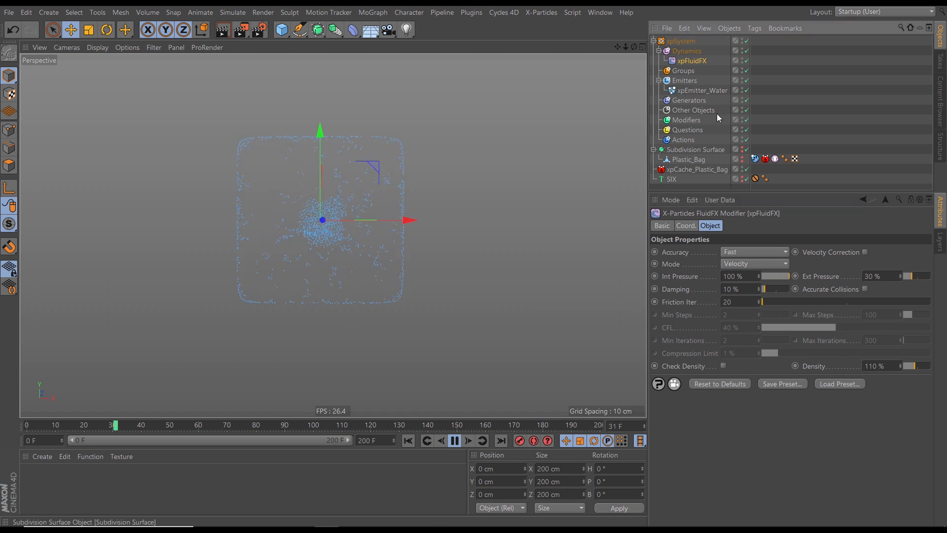
Step: Set xpEmitter_Water's shot count to 20000, replay the simulation from the first frame and stop playback
left_click(706, 91)
left_click(736, 330)
type("000")
key("Return")
left_click(408, 440)
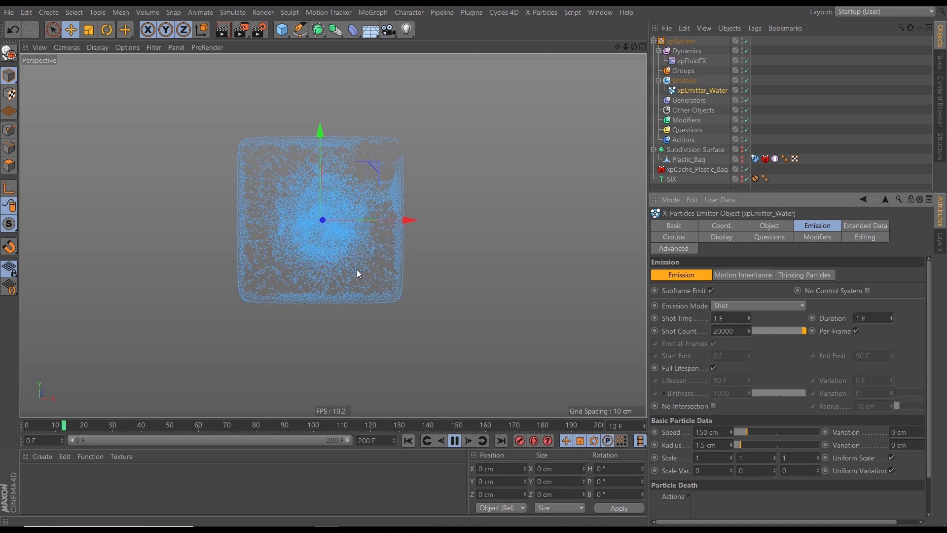
left_click(408, 440)
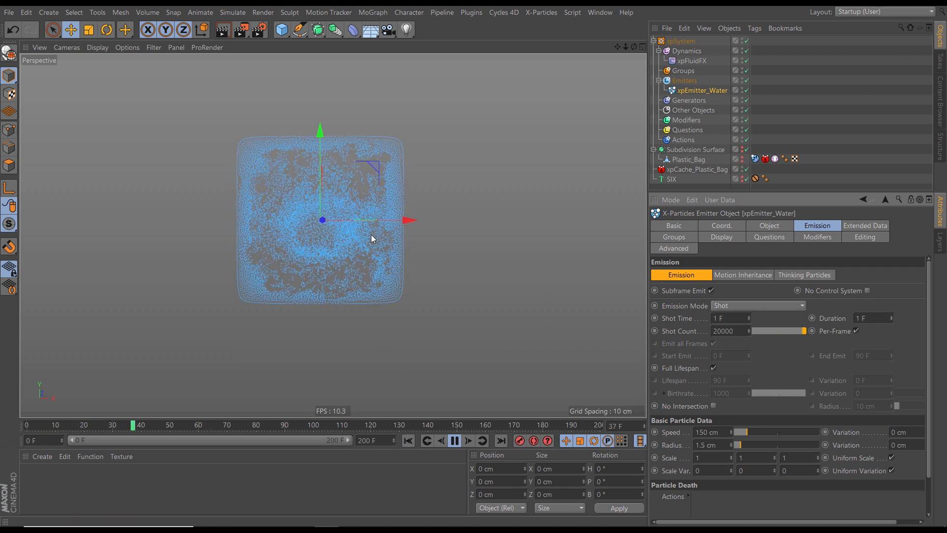
left_click(405, 439)
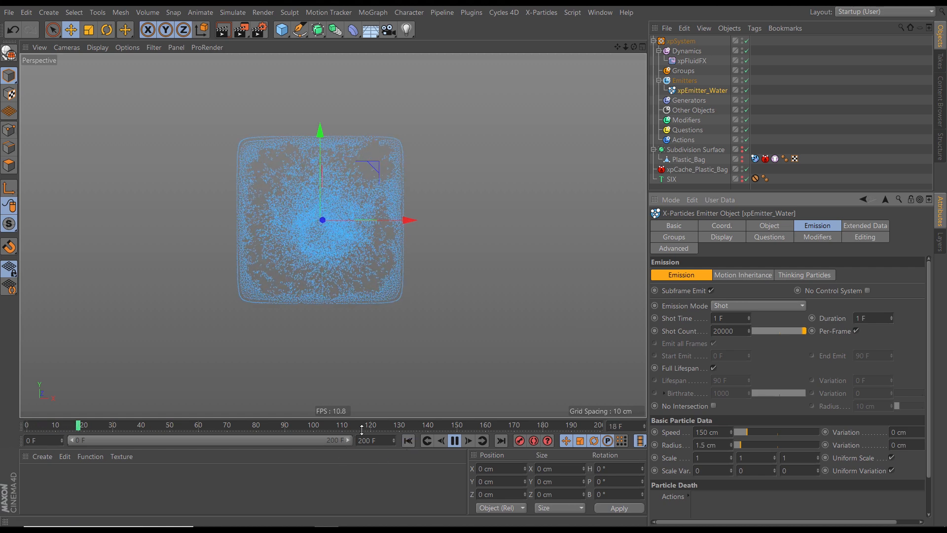
left_click(455, 440)
Step: Set xpEmitter_Water's shot count to 2000 and return to the first frame
double_click(729, 331)
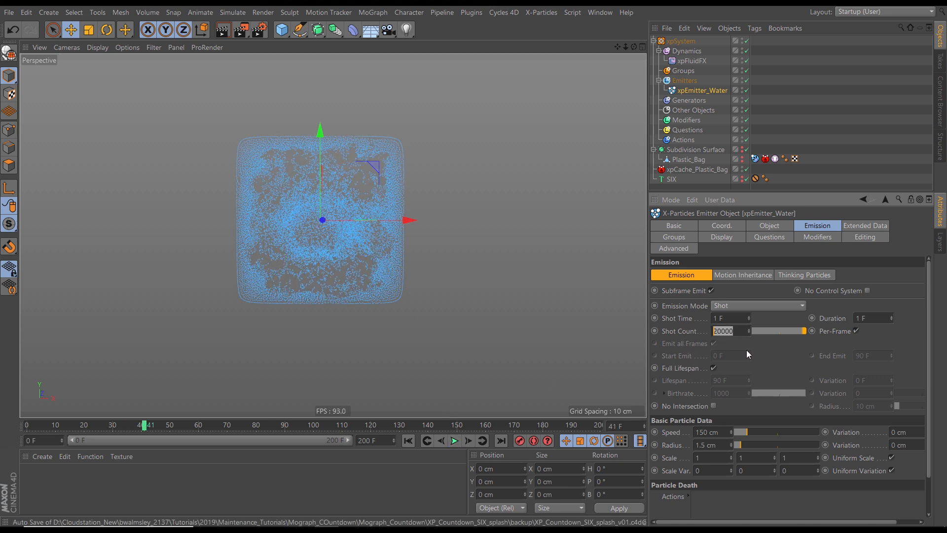
type("200")
left_click(408, 441)
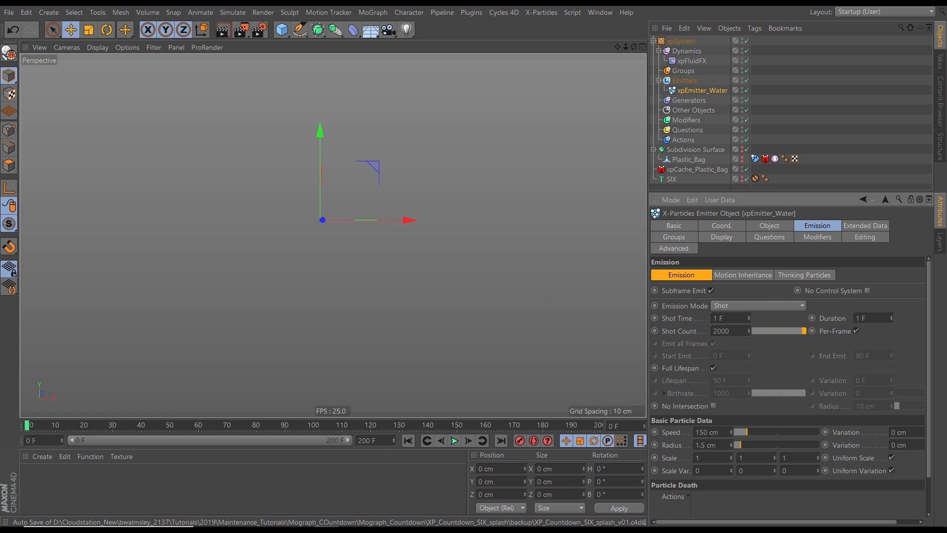
Step: Add an xpSheeter object to the Dynamics folder, enlarge the area showing its settings and play the simulation
left_click(686, 51)
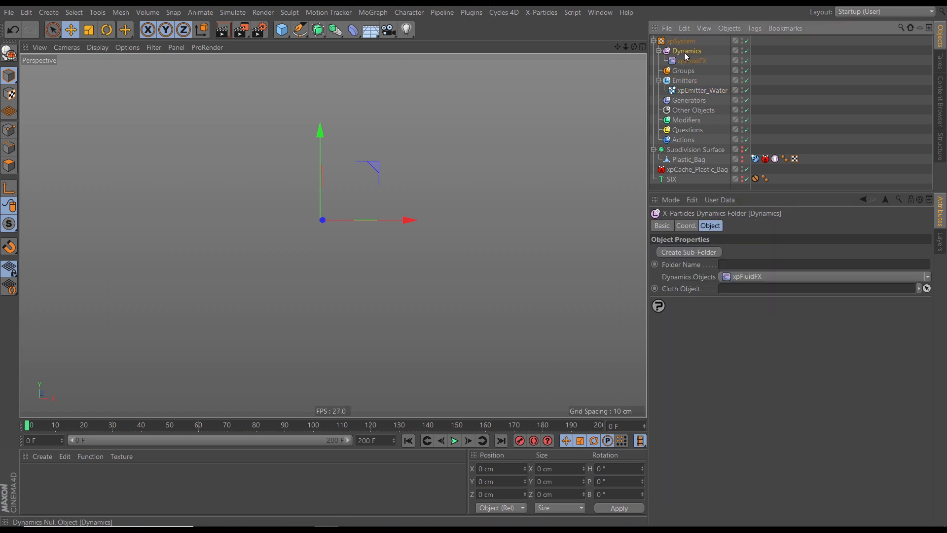
left_click(926, 276)
left_click(730, 406)
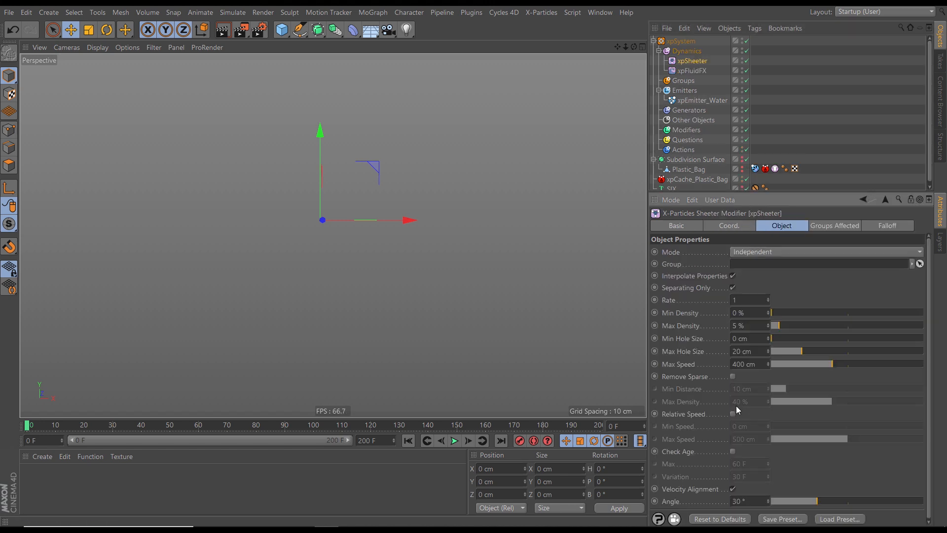
left_click_drag(742, 192, 743, 162)
left_click(454, 441)
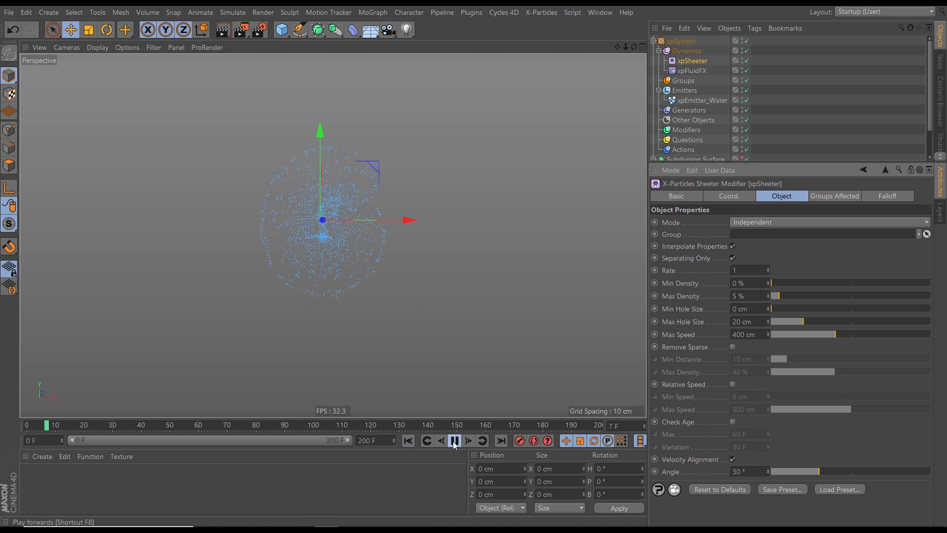
Step: Replay the simulation from the first frame to examine how xpSheeter fills the gaps between particles
left_click(408, 440)
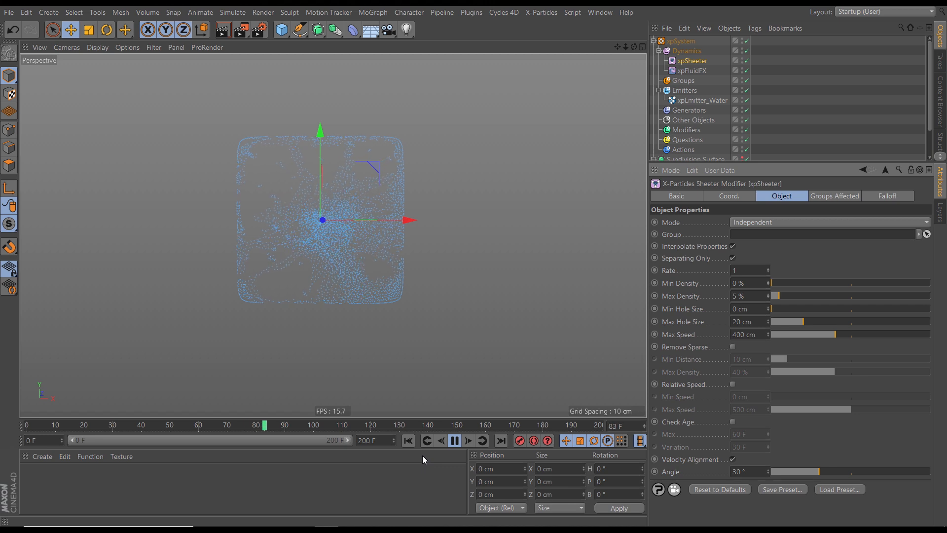
left_click(455, 440)
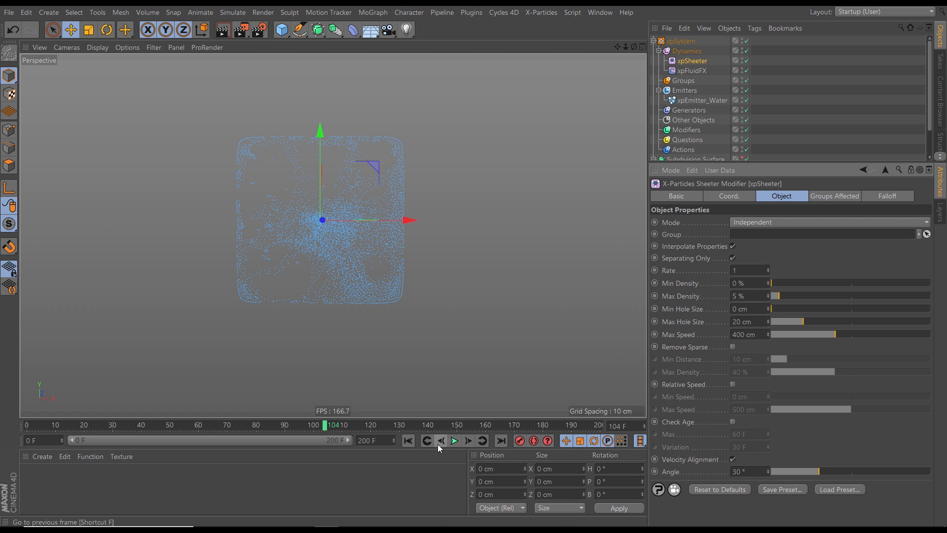
left_click(409, 441)
left_click(454, 441)
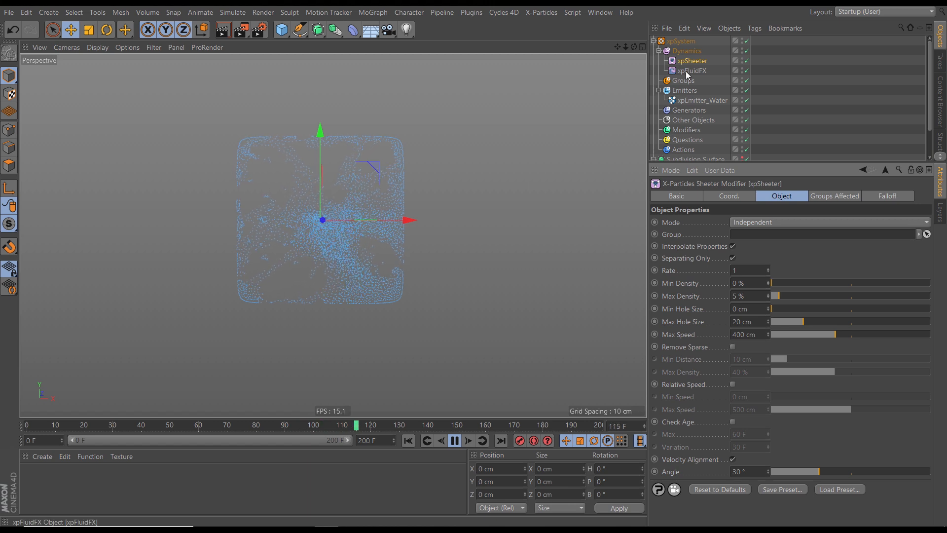
Step: Compare the simulation from the first frame with xpSheeter disabled and with it enabled again
left_click(746, 61)
left_click(408, 440)
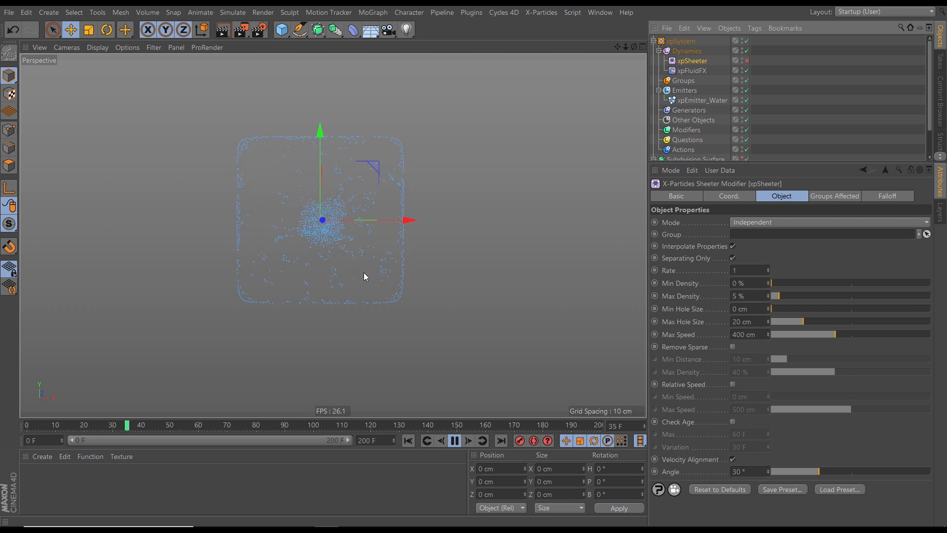
left_click(747, 61)
left_click(409, 440)
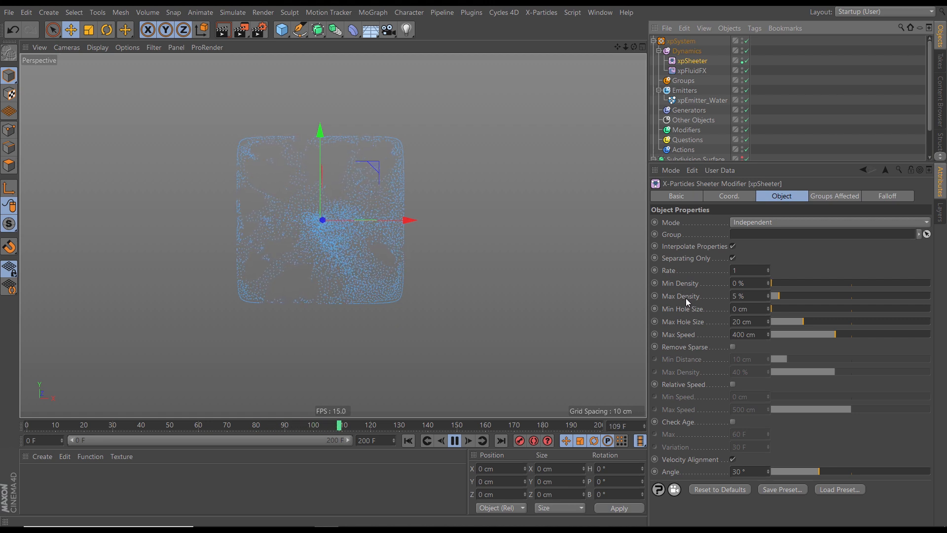
Step: Replay the simulation repeatedly from the first frame, pausing along the way, to examine the holes and particle density in the sheet
key("F8")
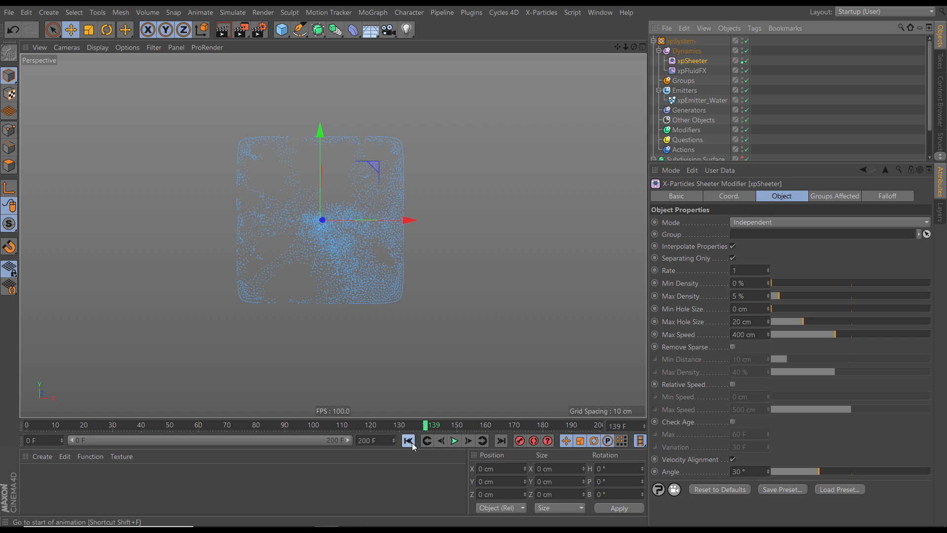
left_click(408, 440)
left_click(453, 440)
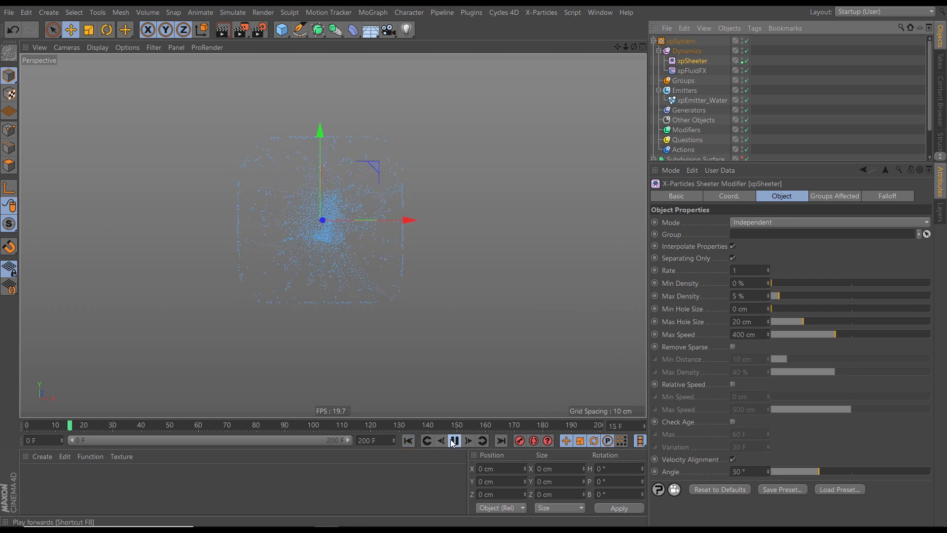
left_click(453, 444)
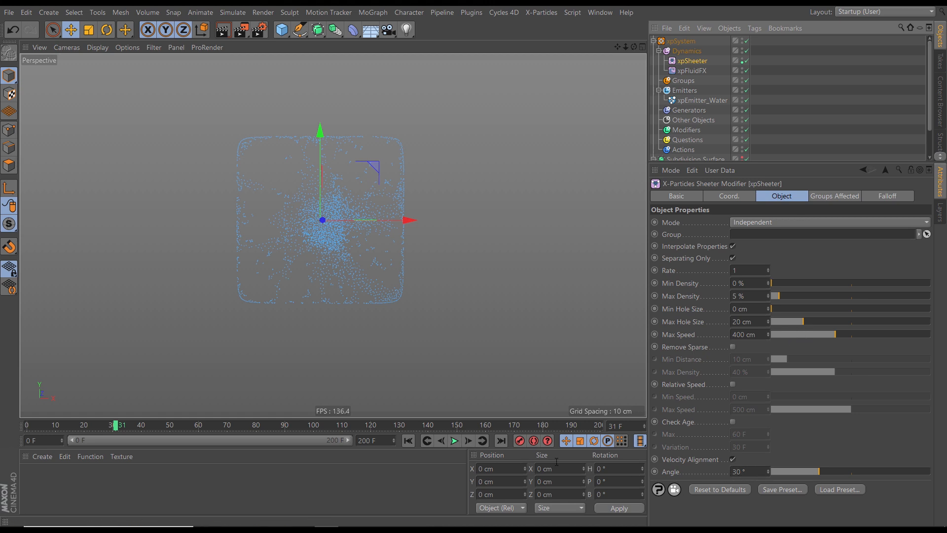
left_click(408, 440)
left_click(454, 441)
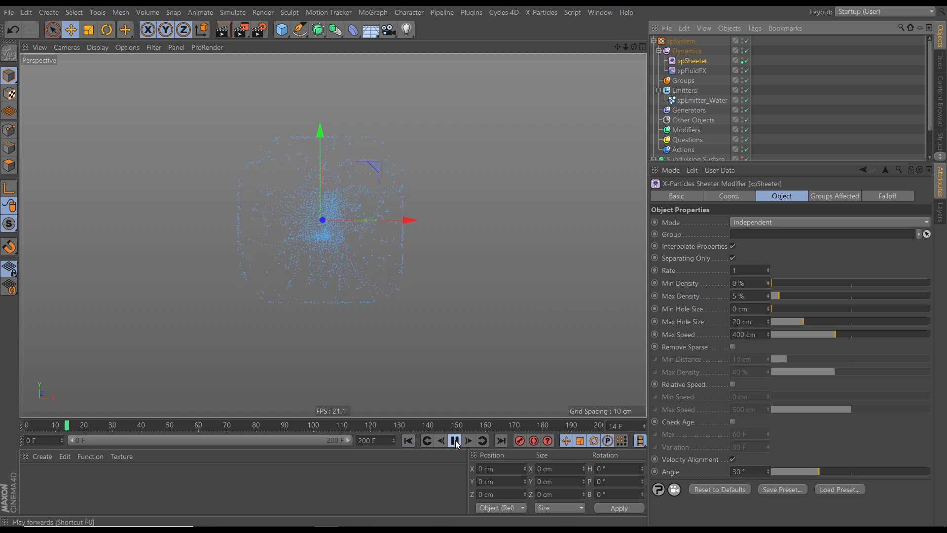
left_click(455, 441)
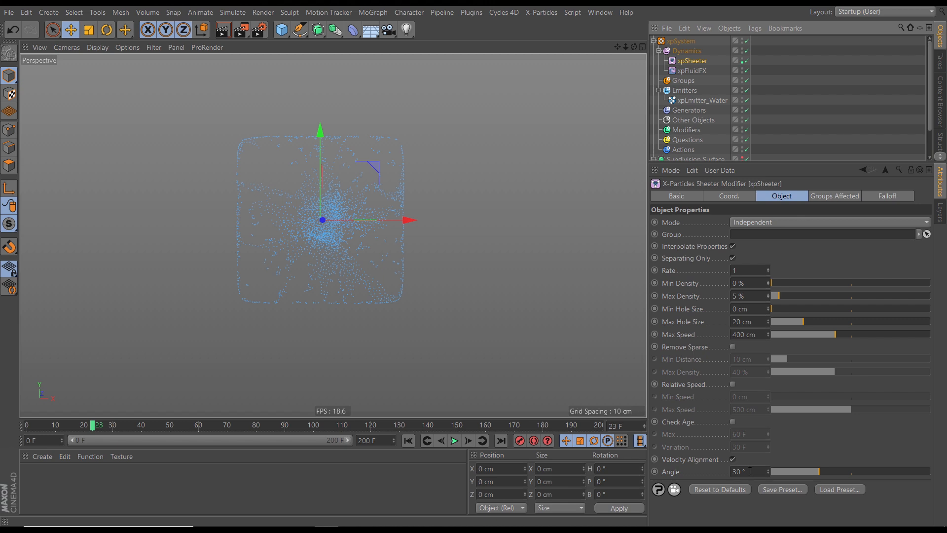
left_click(408, 441)
left_click(455, 440)
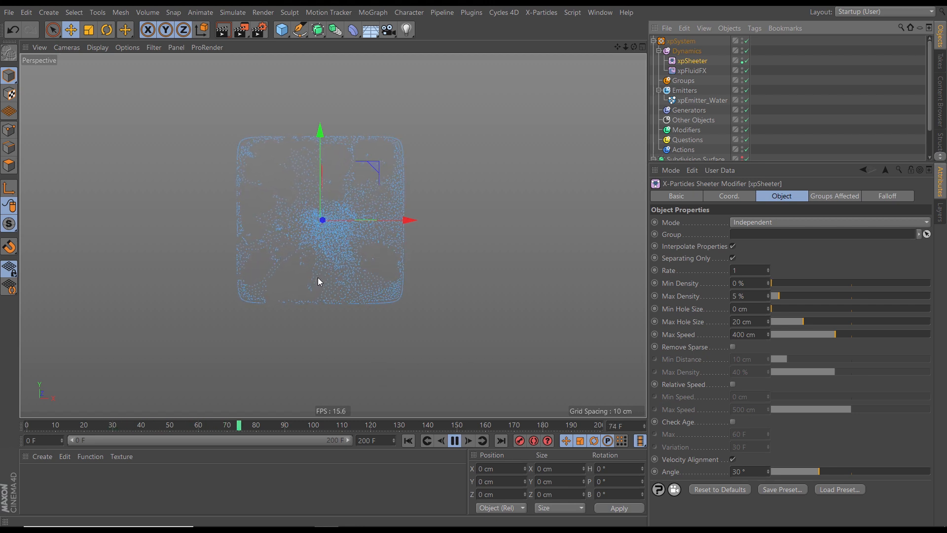
Step: Restart the simulation and raise xpSheeter's maximum density to 23 %
left_click(408, 441)
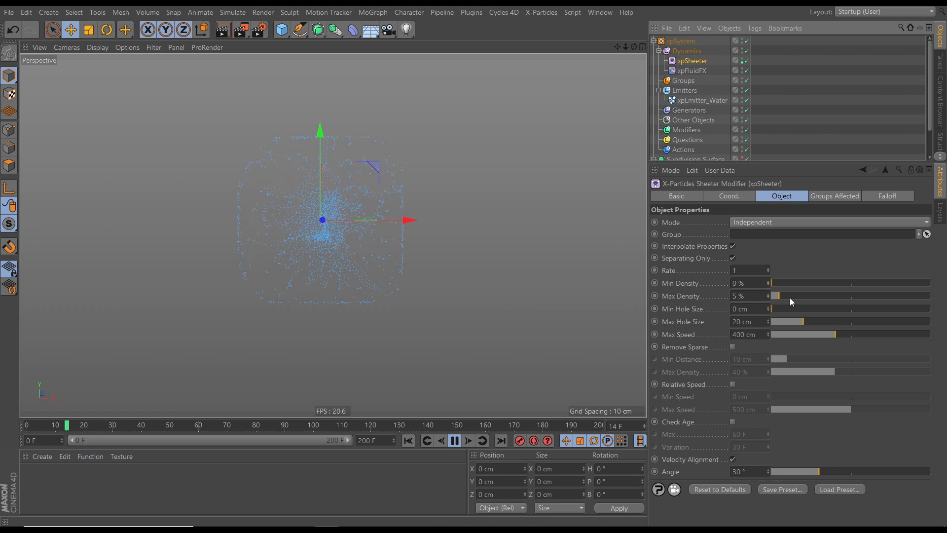
left_click_drag(784, 295, 795, 296)
left_click_drag(799, 296, 807, 295)
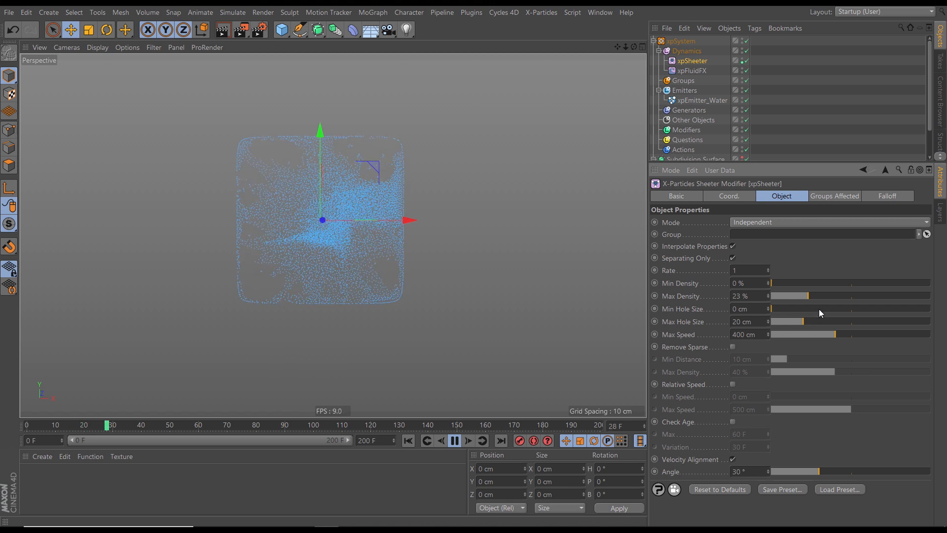
Step: Set xpSheeter's velocity alignment angle to 12° and replay the simulation from the first frame
left_click(409, 440)
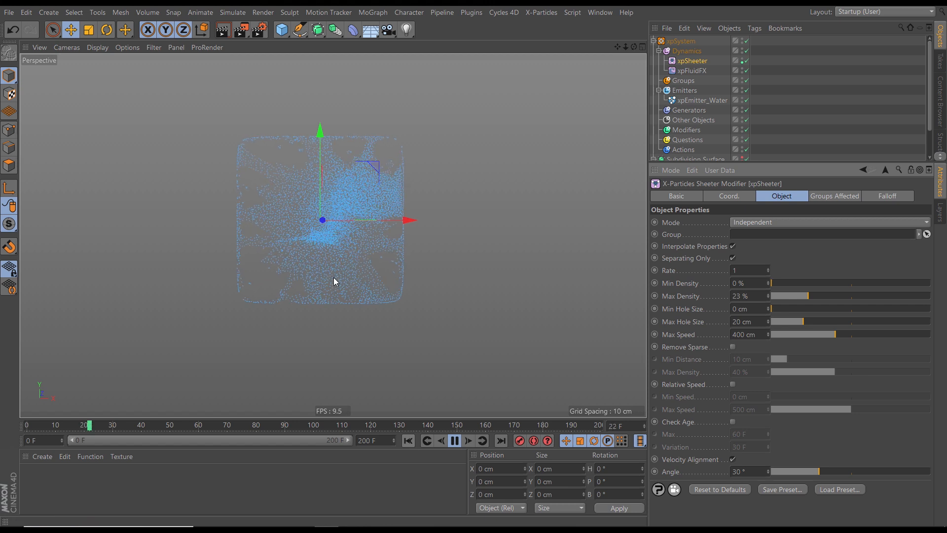
left_click_drag(809, 471, 801, 471)
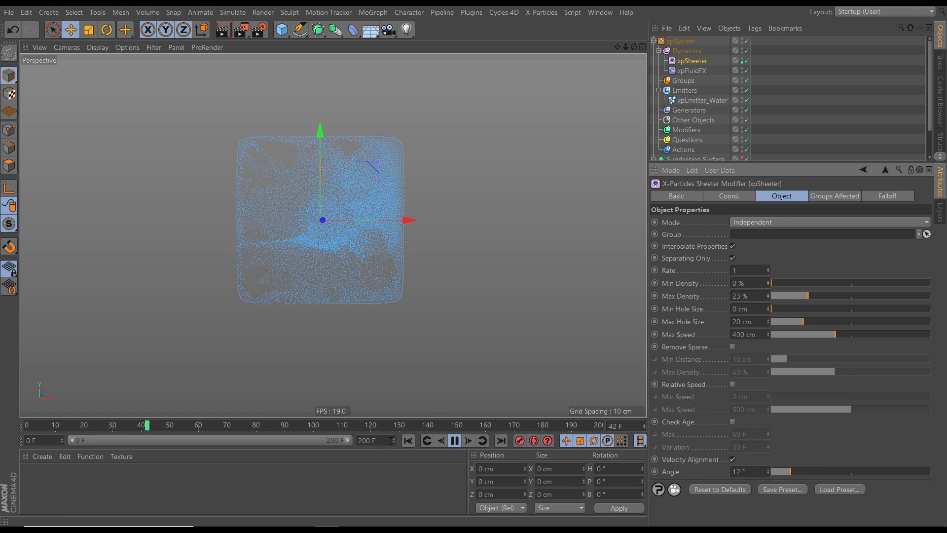
left_click(408, 441)
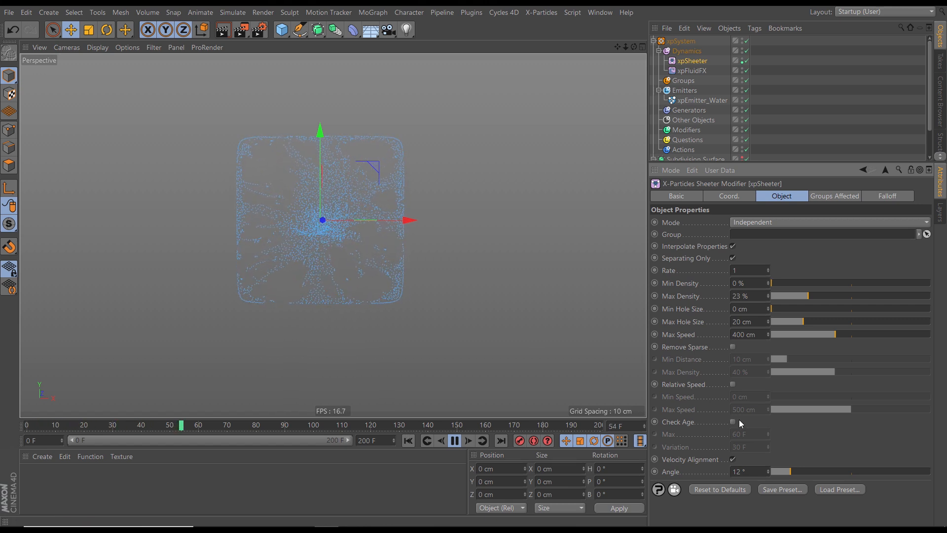
left_click(456, 441)
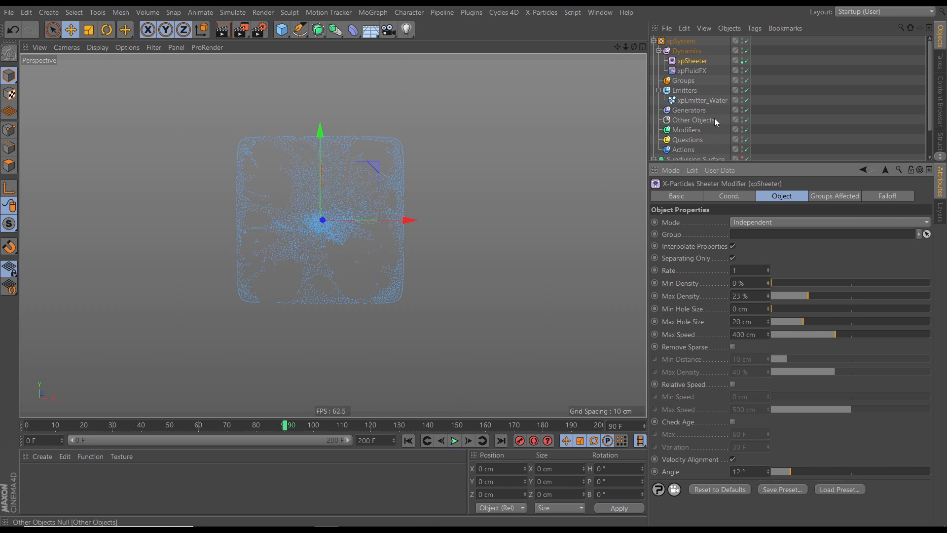
left_click(408, 440)
left_click(453, 440)
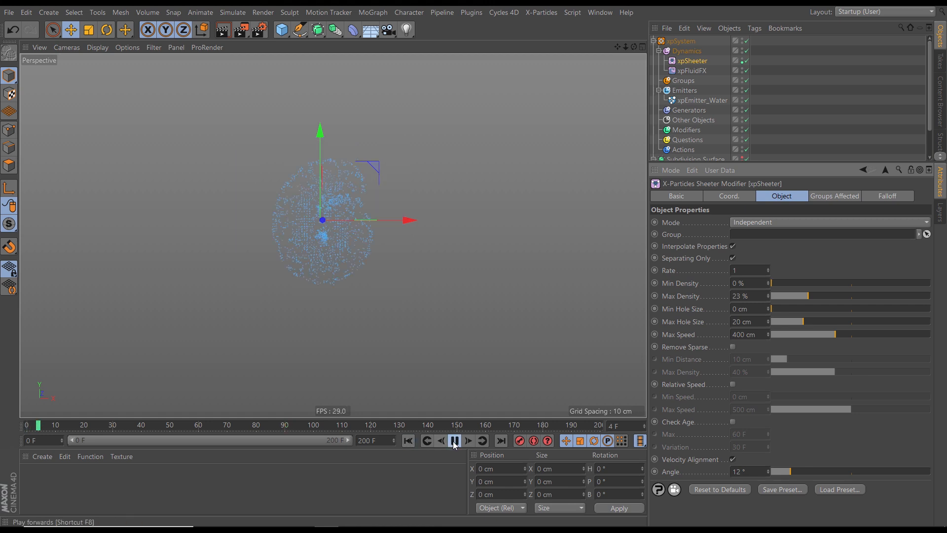
Step: Set xpEmitter_Water's speed to 300 cm and replay the simulation from the first frame
left_click(696, 101)
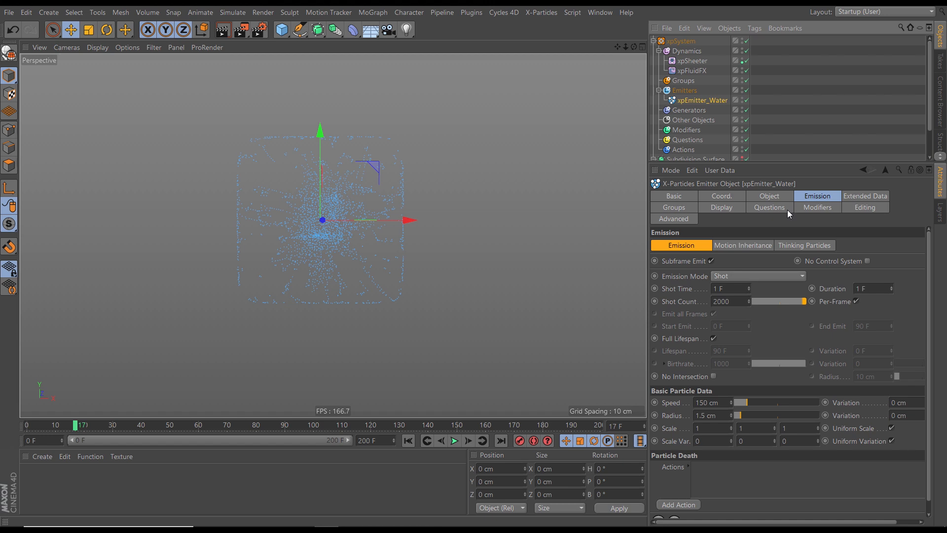
left_click(720, 403)
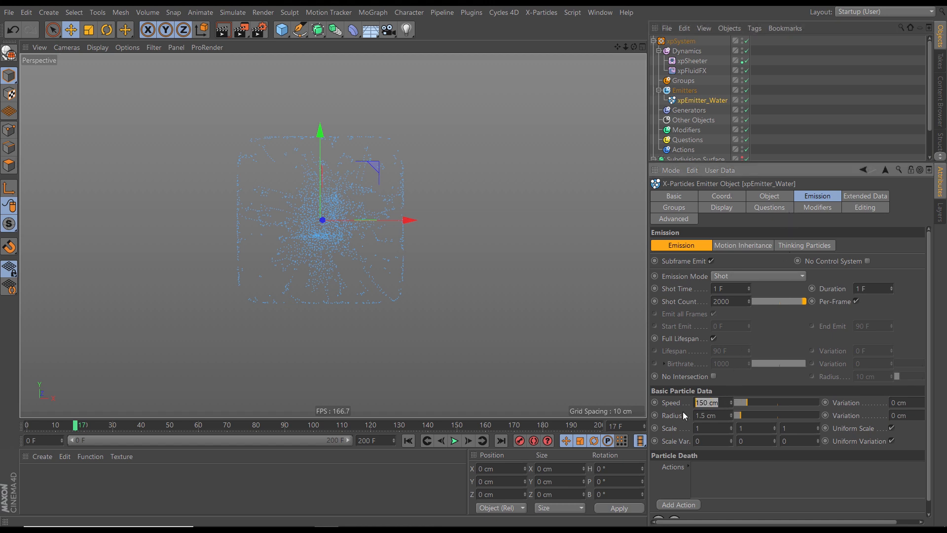
key("Return")
left_click(409, 440)
left_click(455, 439)
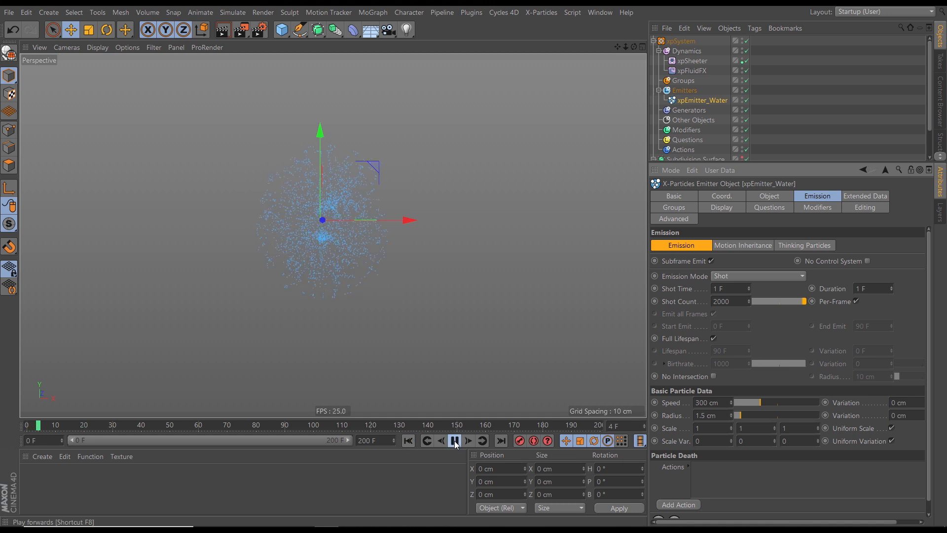
left_click(413, 440)
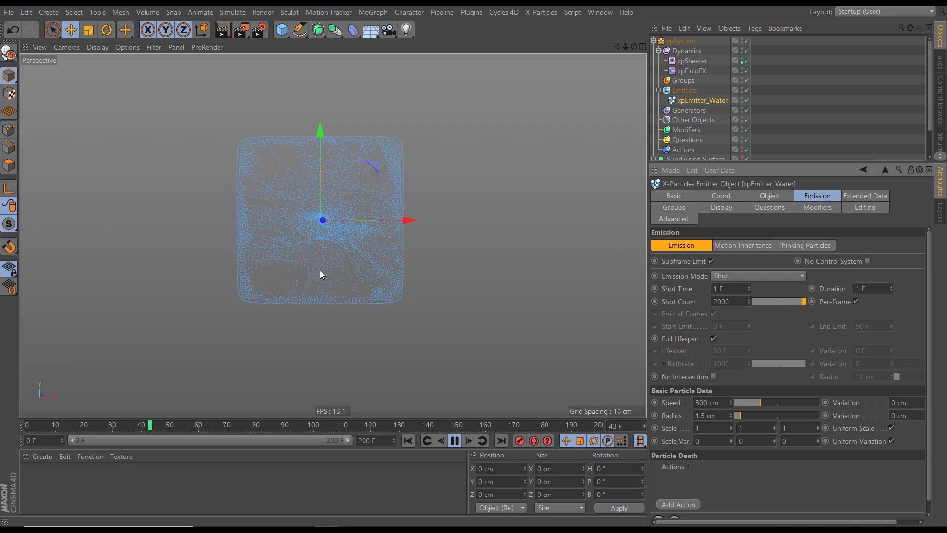
left_click(407, 441)
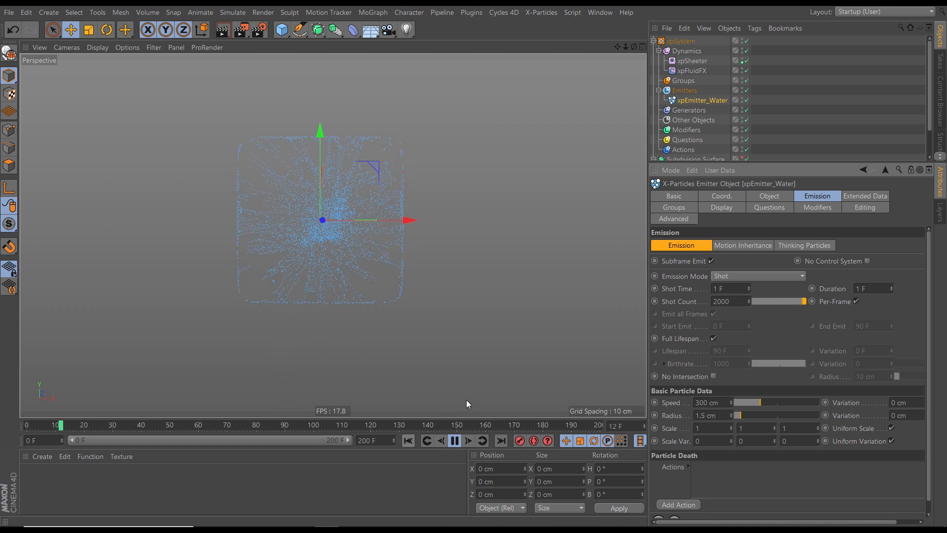
Step: Try a maximum hole size of 13 cm on xpSheeter and replay the simulation from the first frame
left_click(702, 63)
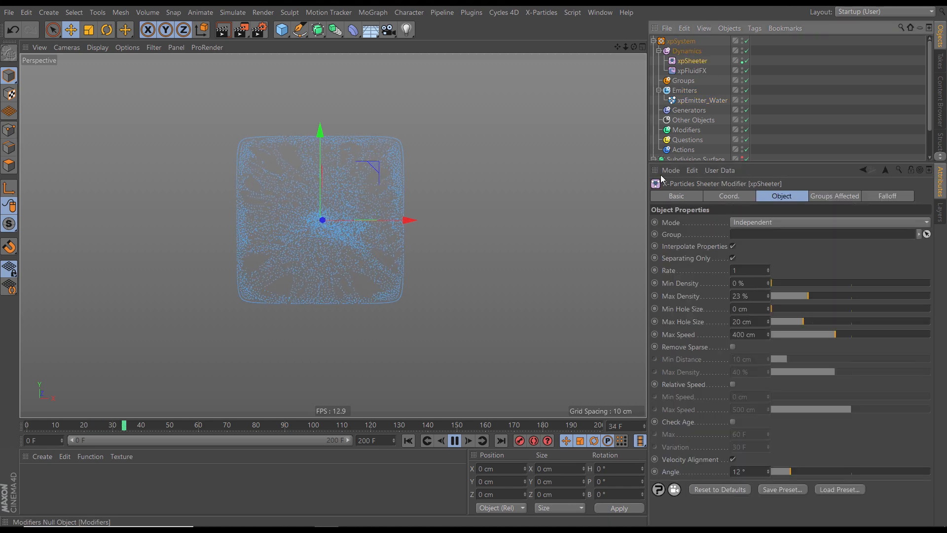
left_click(409, 440)
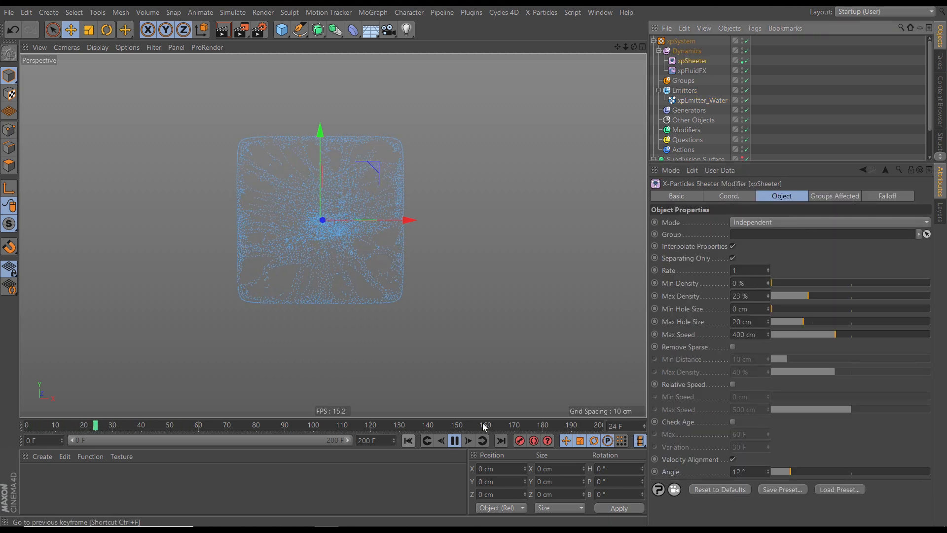
left_click_drag(803, 321, 798, 323)
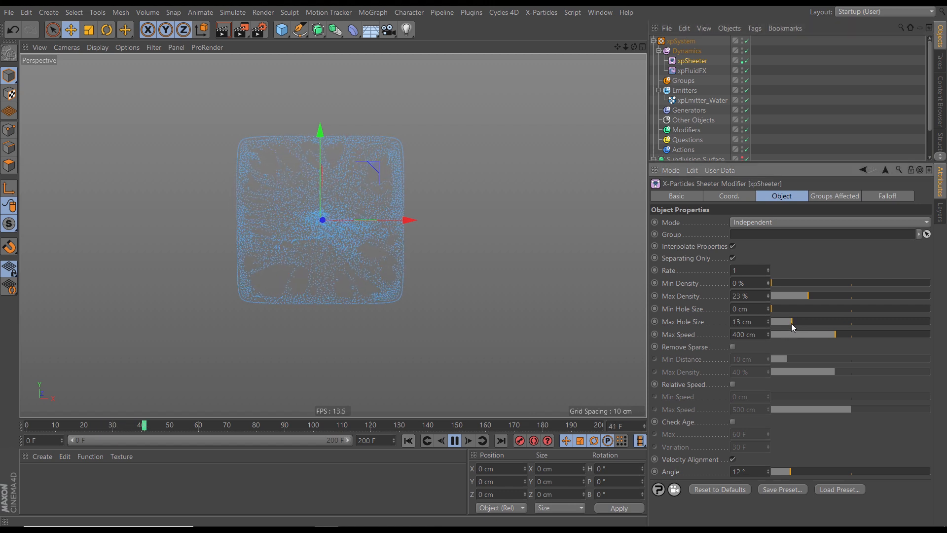
left_click(409, 442)
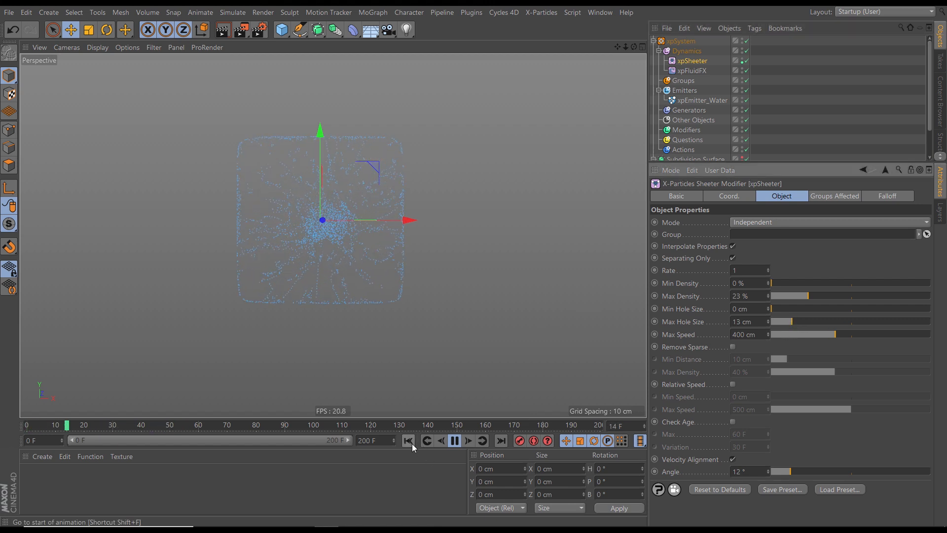
left_click(408, 441)
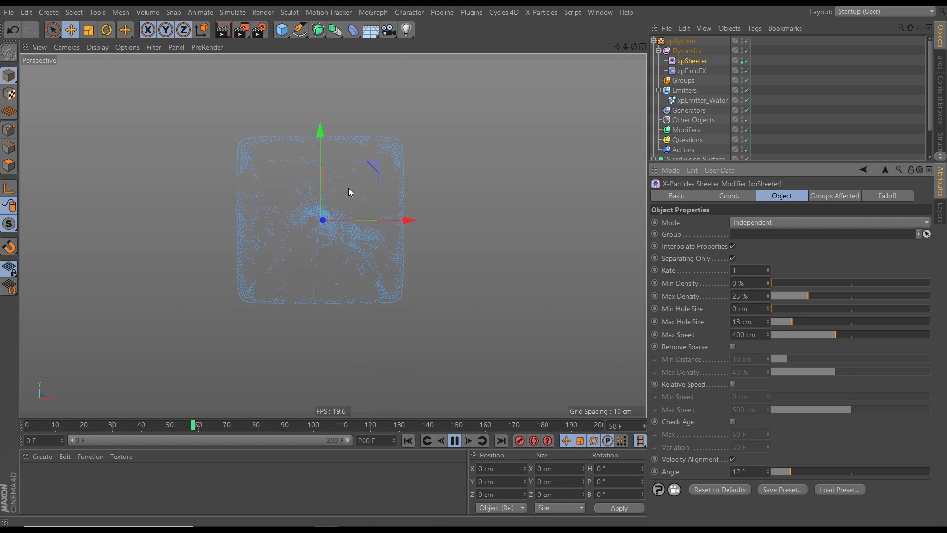
left_click(411, 440)
key("F8")
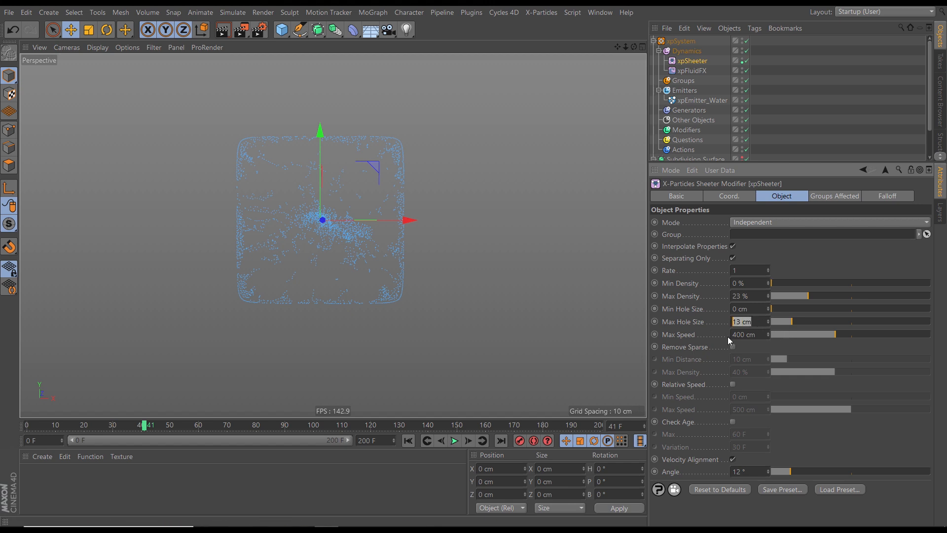
Step: Set xpSheeter's maximum hole size back to 20 cm and replay the simulation up to frame 35
type("20")
key("Return")
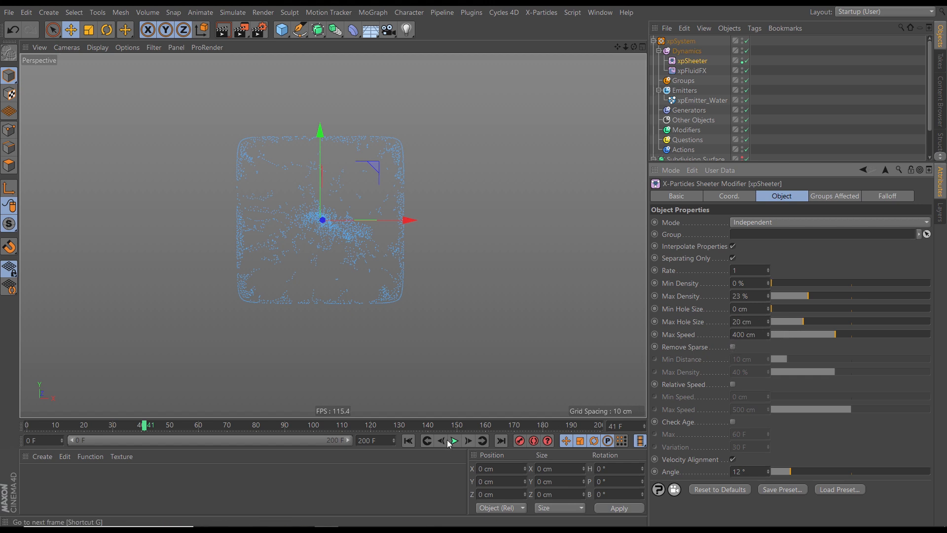
left_click(408, 442)
left_click(455, 441)
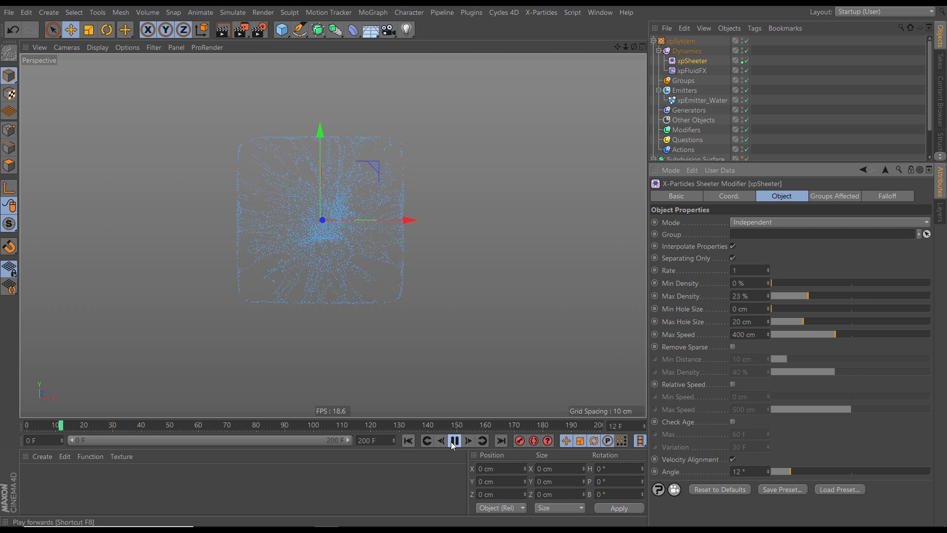
left_click(454, 441)
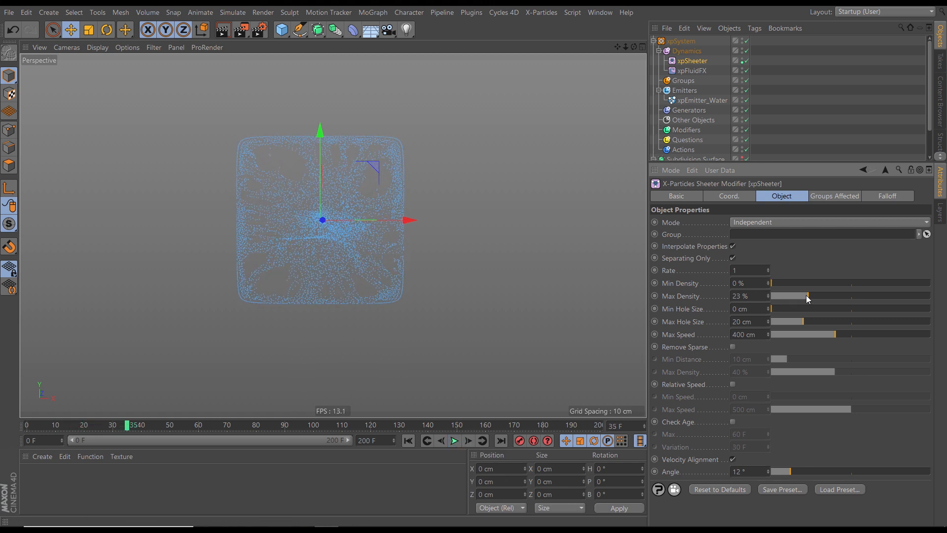
Step: Try a maximum density of 16 % on xpSheeter and replay the simulation several times from the first frame
left_click_drag(806, 295, 798, 296)
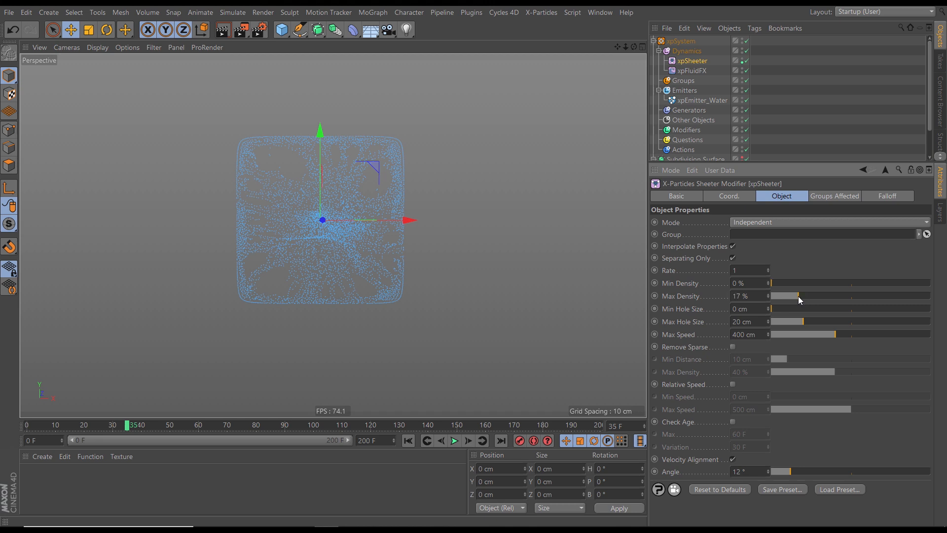
left_click(408, 440)
left_click(454, 440)
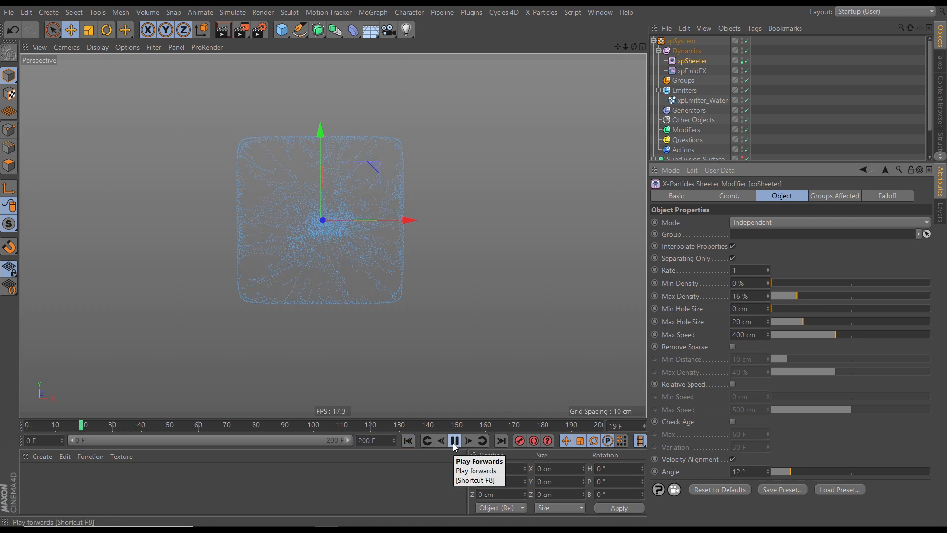
left_click(408, 440)
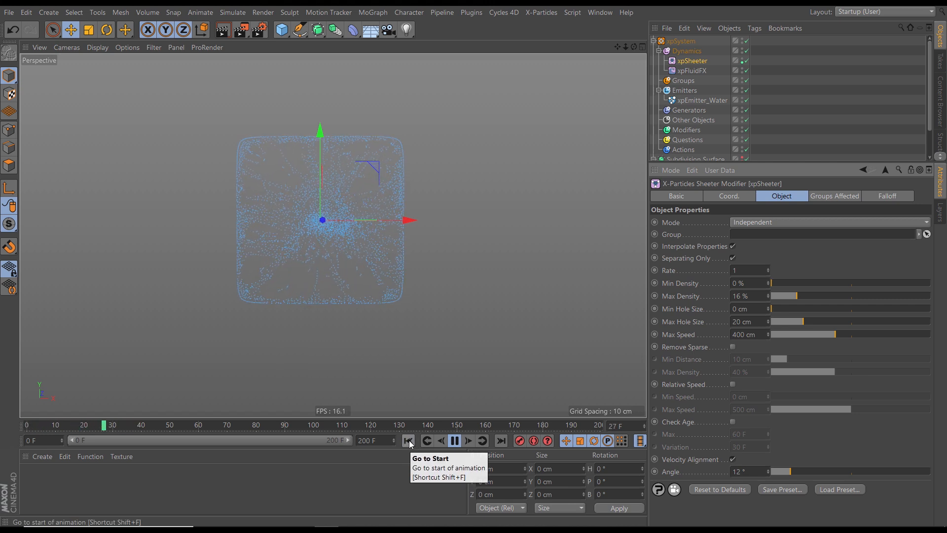
left_click(408, 441)
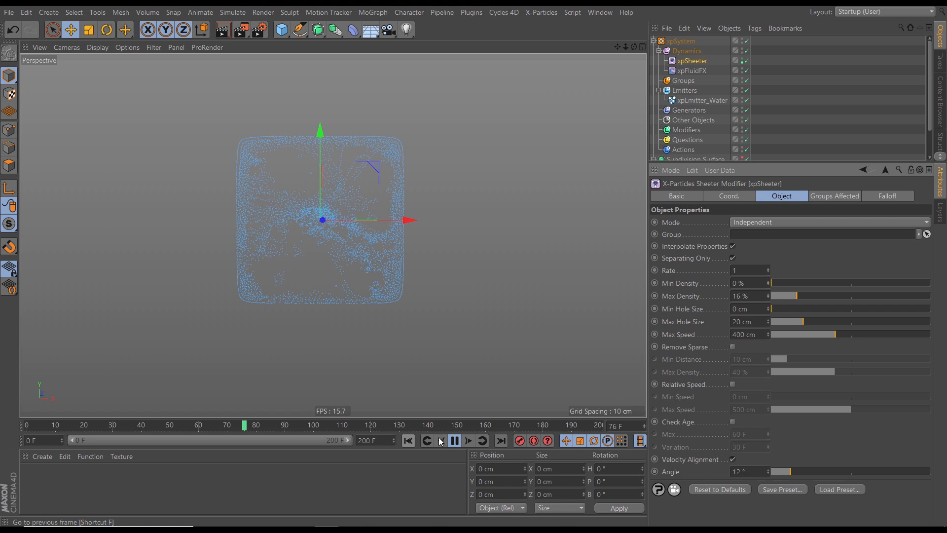
left_click(407, 440)
left_click(454, 440)
Step: Set xpSheeter's maximum density to 35 % and replay the simulation, pausing at frames 35 and 51 to inspect the holes
left_click_drag(800, 296, 827, 297)
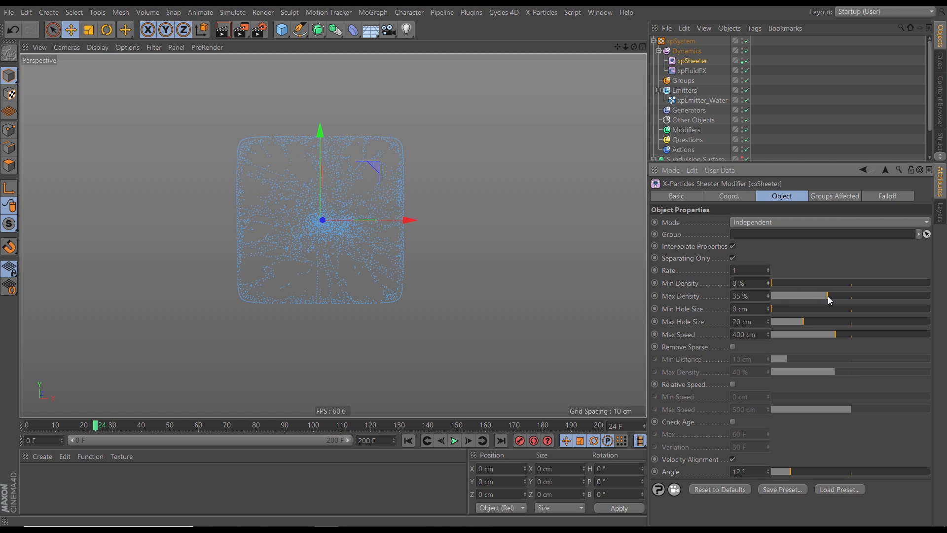
left_click(408, 440)
left_click(455, 440)
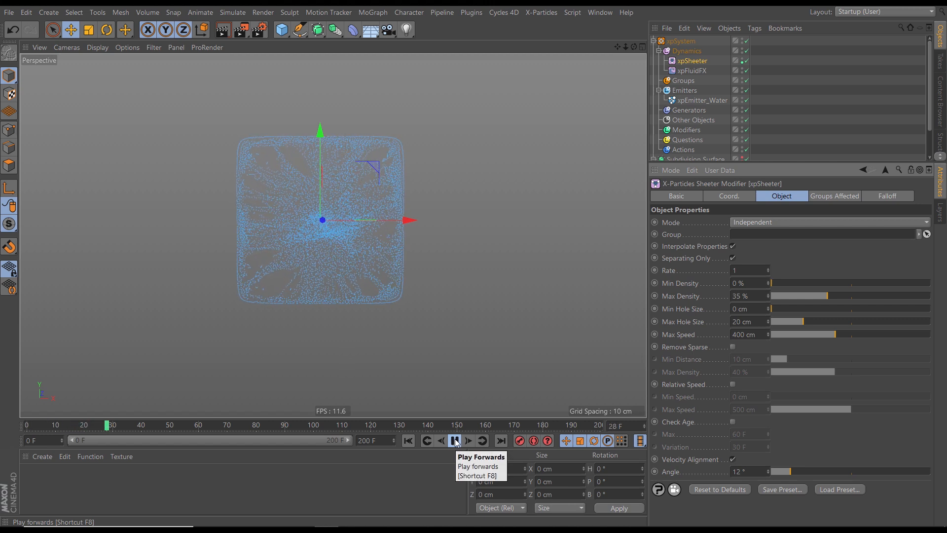
left_click(454, 441)
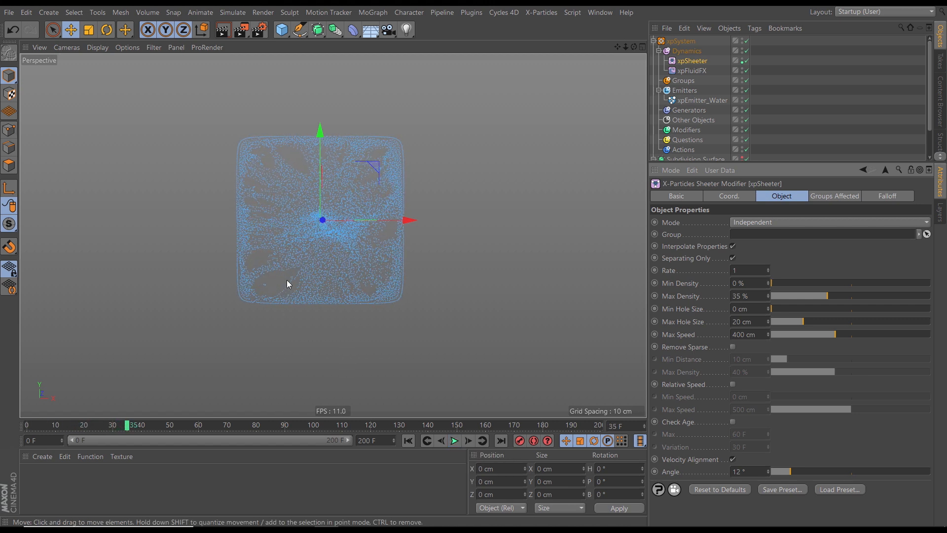
left_click(455, 441)
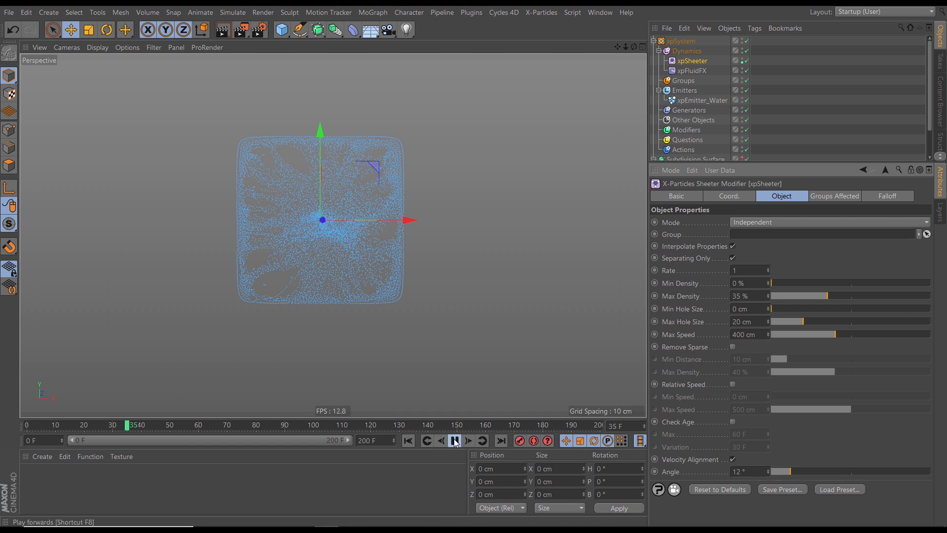
left_click(454, 442)
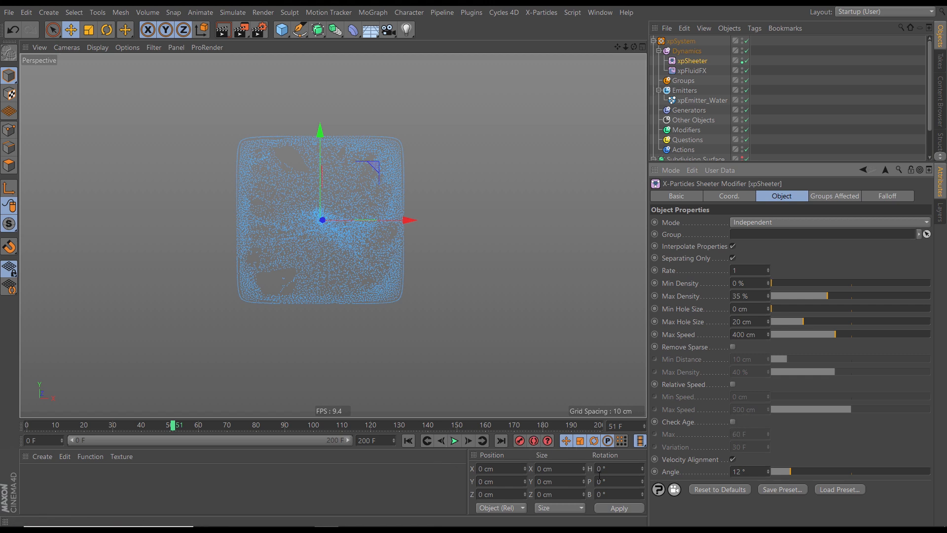
Step: Keyframe xpSheeter's velocity alignment angle at 12° on frame 34 and at 49° on frame 49
left_click(407, 440)
left_click(454, 441)
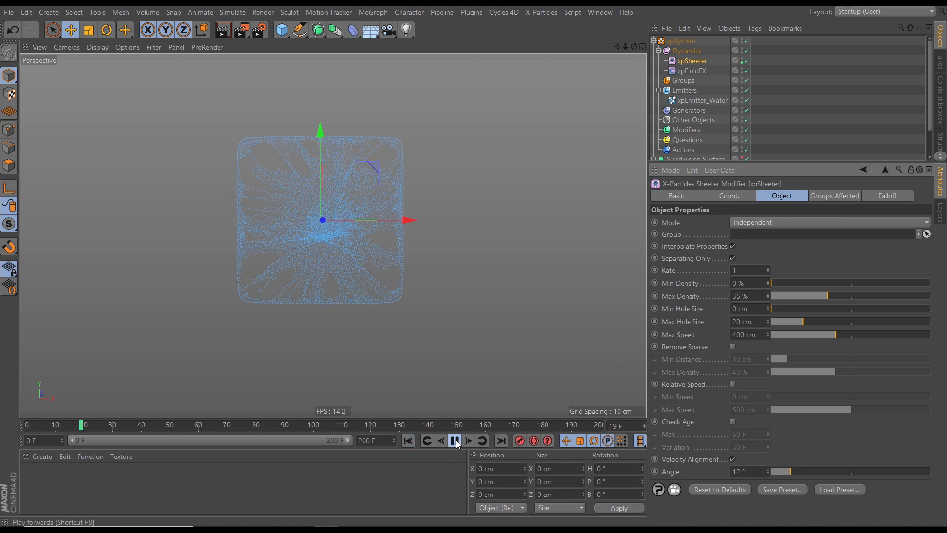
left_click(455, 440)
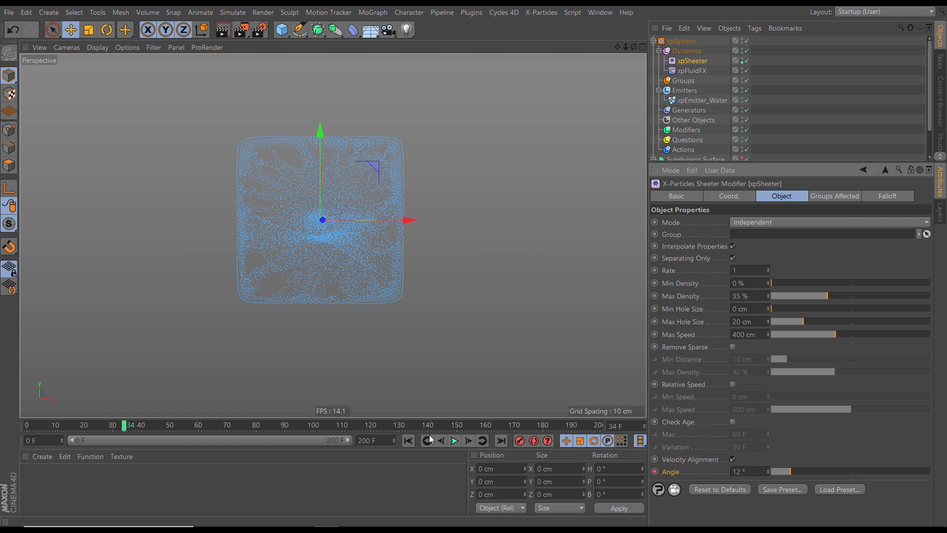
left_click(455, 440)
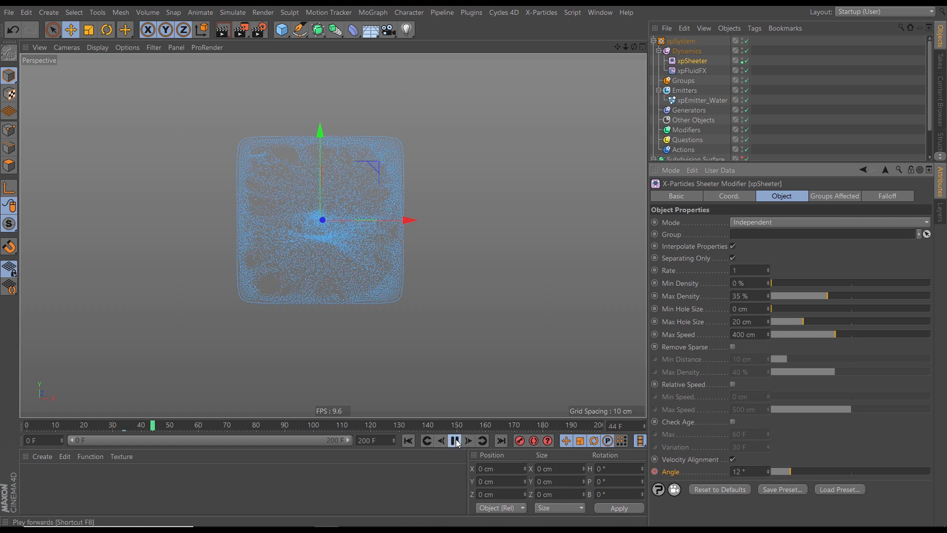
left_click(455, 440)
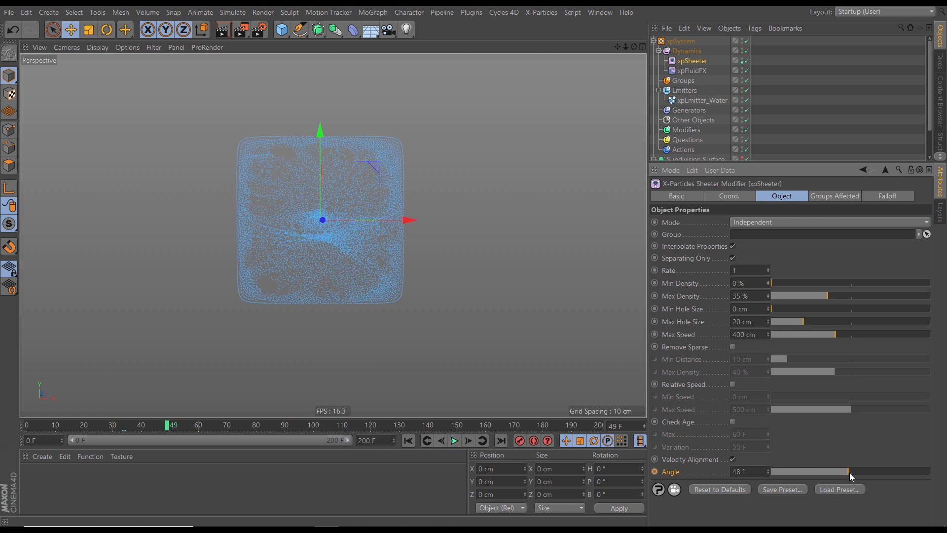
Step: Replay the simulation from the first frame to examine how the animated angle fills the holes in the sheet
left_click(408, 440)
left_click(456, 441)
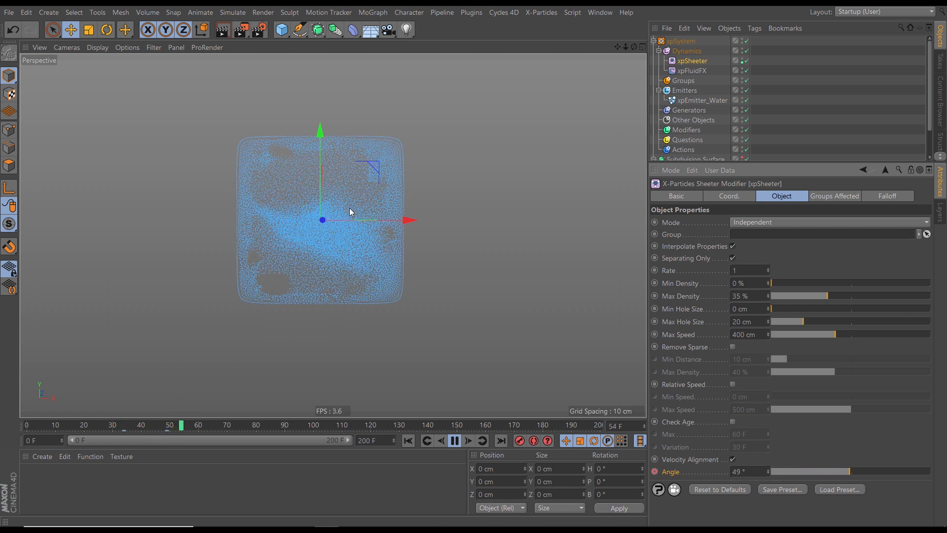
left_click(454, 440)
Step: Replay the simulation up to frame 36 and keyframe xpSheeter's maximum hole size at 20 cm there
left_click(408, 440)
left_click(454, 441)
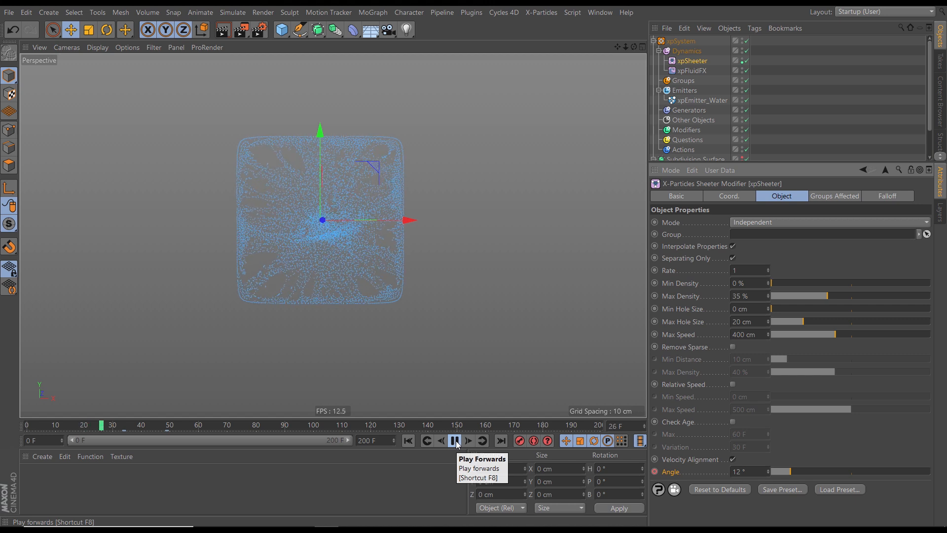
left_click(454, 440)
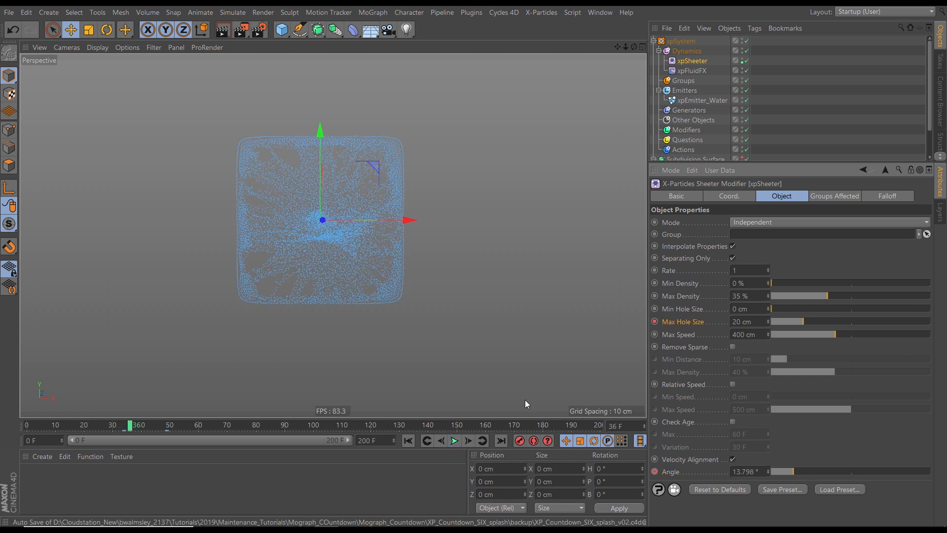
Step: Play the simulation on to frame 54 and keyframe xpSheeter's maximum hole size at 49 cm there
left_click(454, 441)
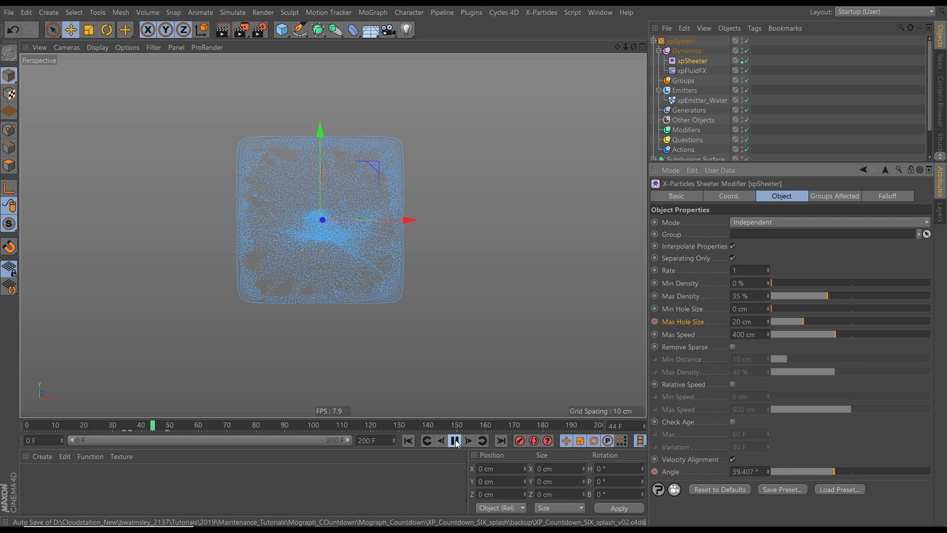
left_click(454, 442)
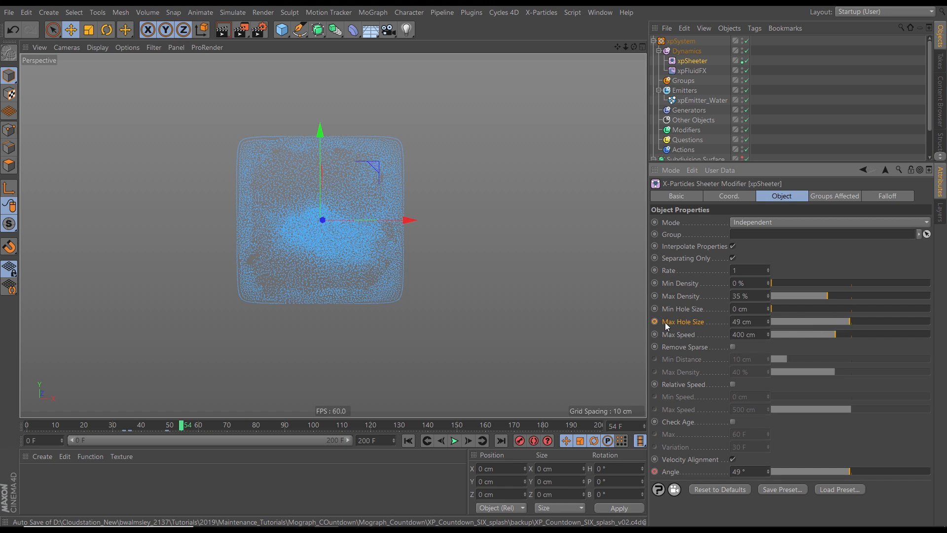
Step: Replay the simulation from the first frame, pausing at frames 49 and 54 to inspect how the holes fill
left_click(408, 441)
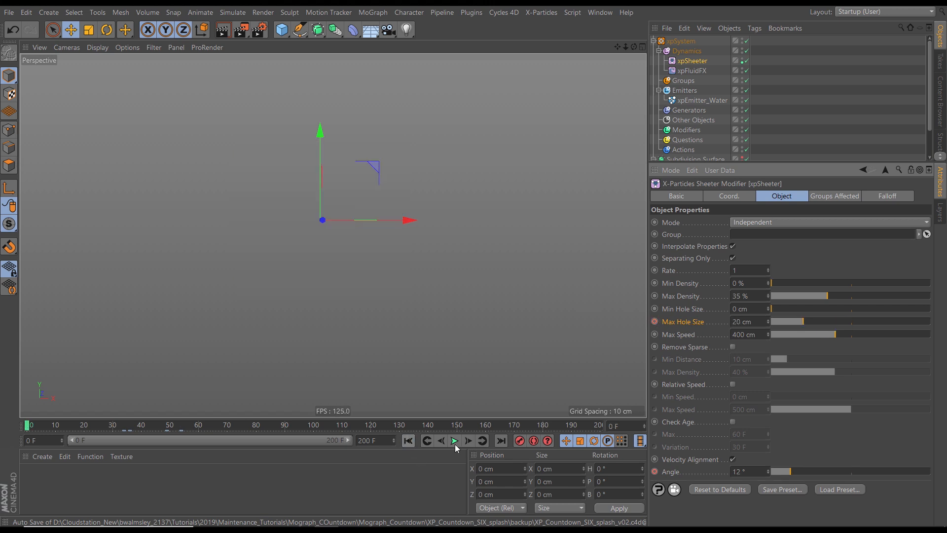
left_click(455, 441)
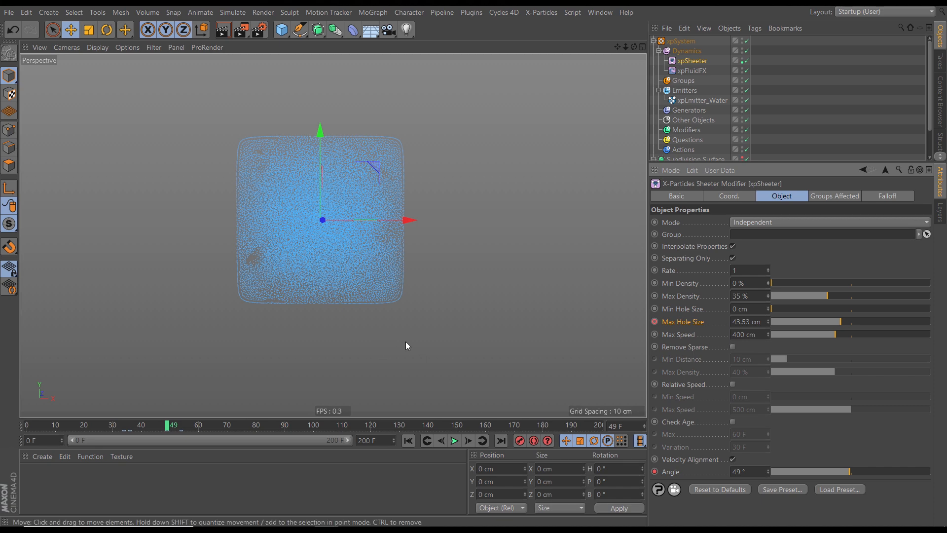
left_click_drag(334, 248, 315, 238, "alt")
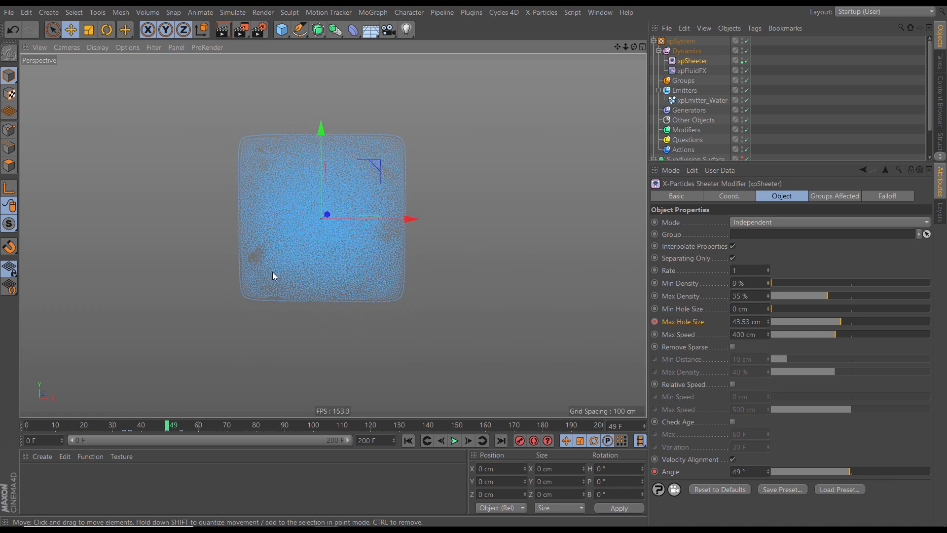
left_click(454, 441)
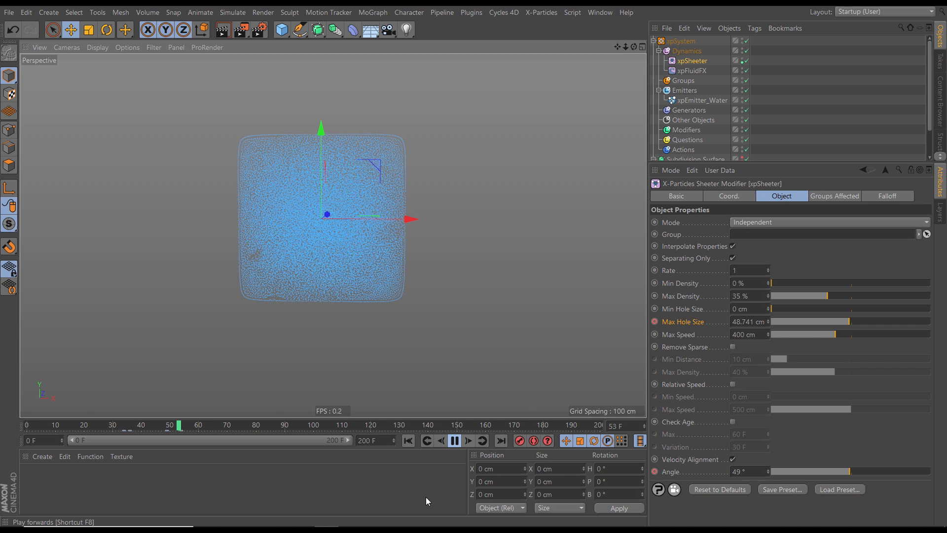
left_click(454, 440)
mouse_move(312, 253)
left_mouse_down("alt")
mouse_move(536, 268)
mouse_move(624, 242)
mouse_move(609, 261)
mouse_move(275, 257)
mouse_move(590, 254)
mouse_move(301, 257)
left_mouse_up("alt")
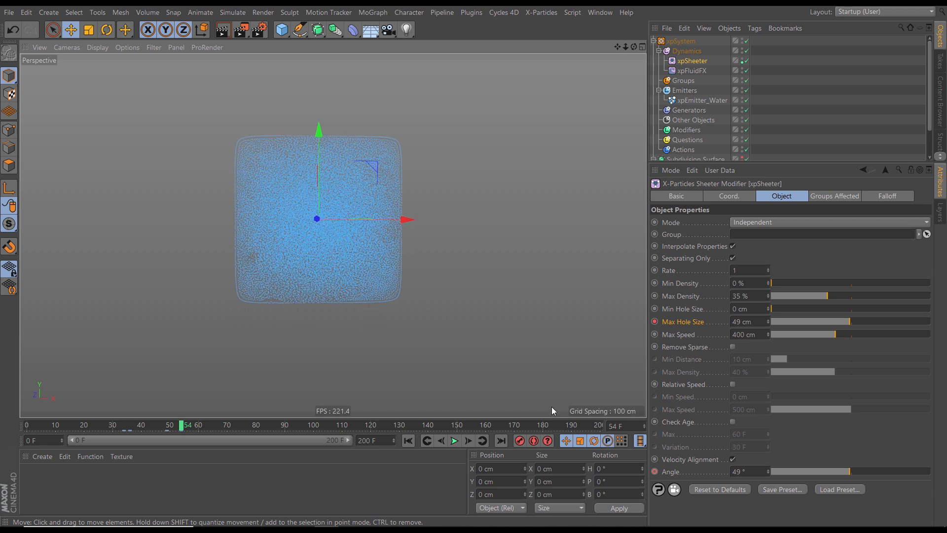
Step: Keyframe xpSheeter's Enabled state as on at frame 54 and off at frame 55
left_click(670, 198)
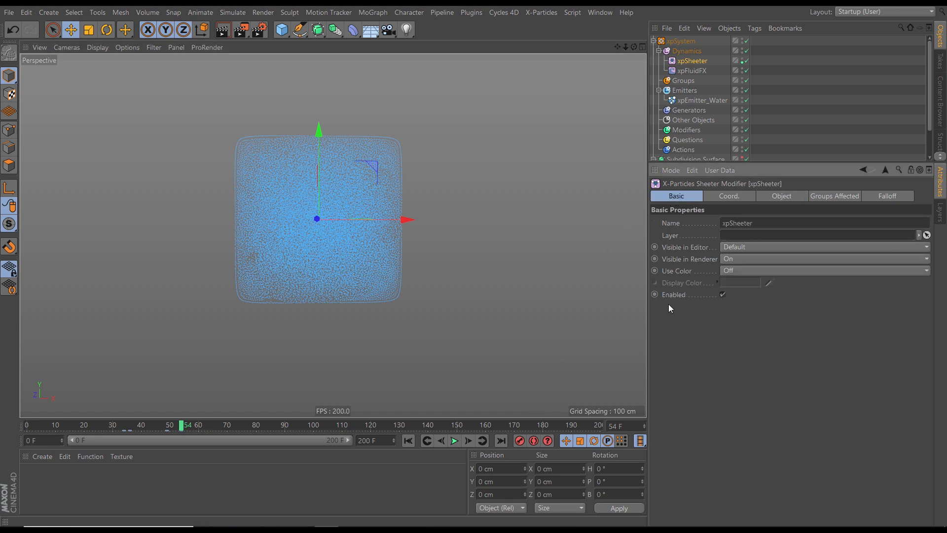
left_click(655, 294, "ctrl")
left_click(644, 423)
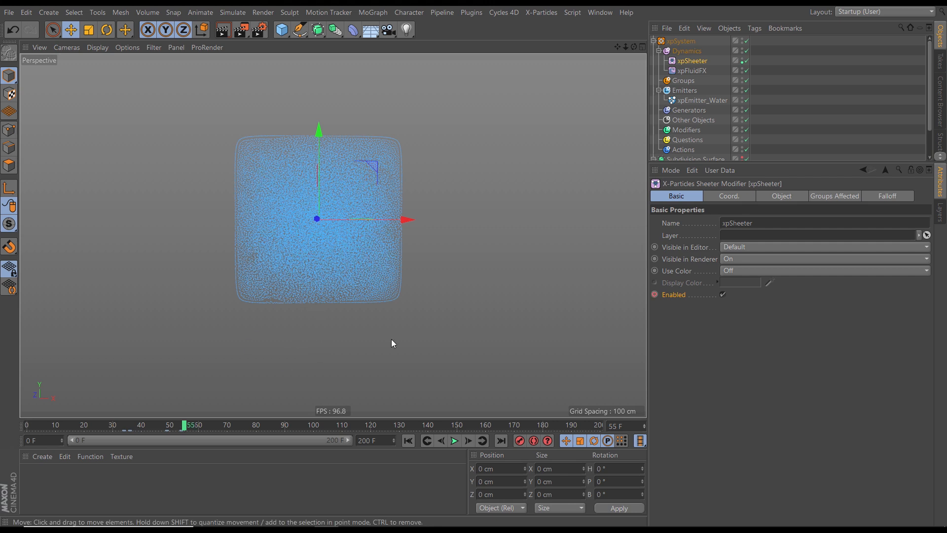
left_click(723, 295)
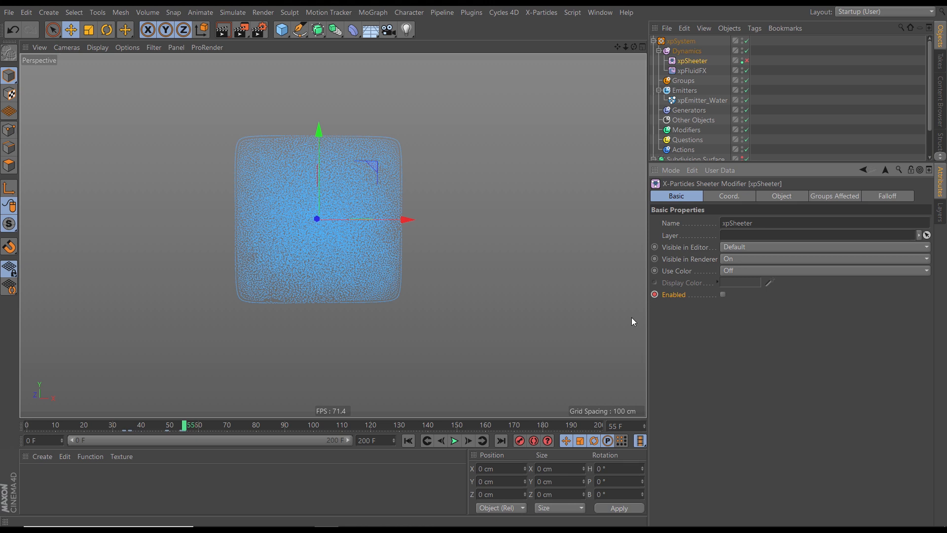
Step: Replay the simulation from the first frame to frame 133 and examine the fluid's thickness from the side
left_click(408, 441)
left_click(454, 440)
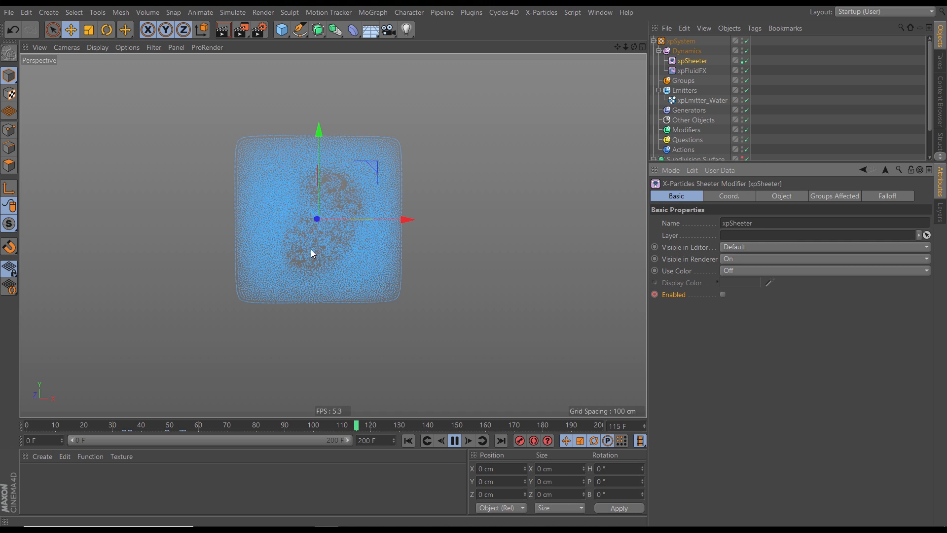
left_click(454, 441)
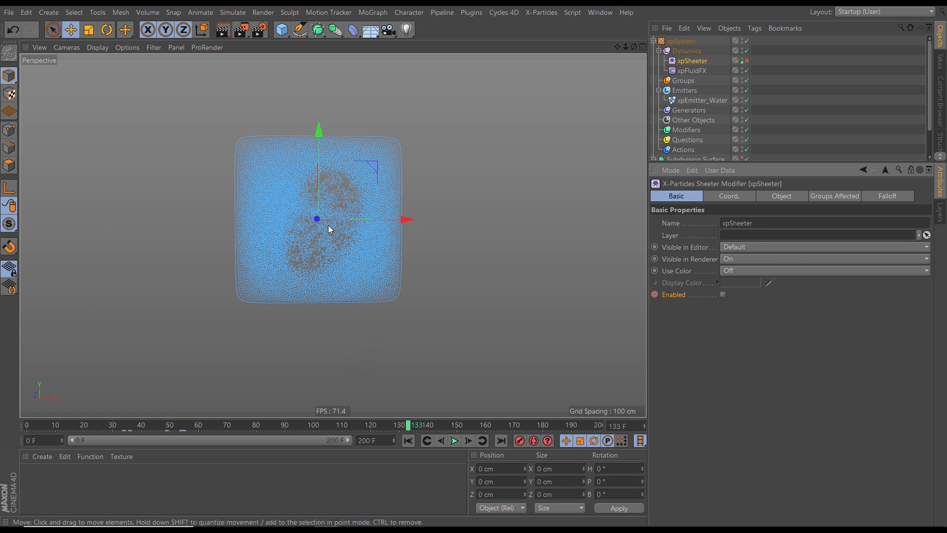
left_click_drag(338, 268, 464, 285, "alt")
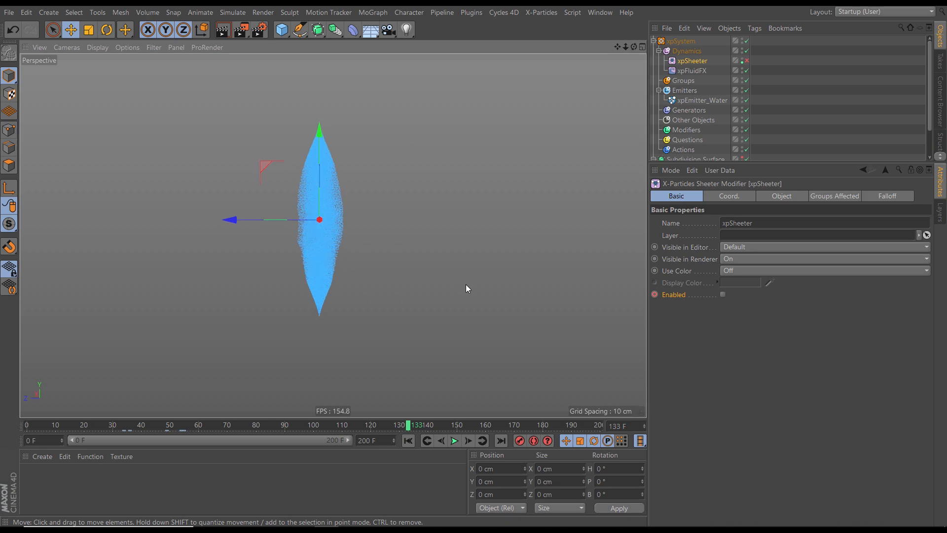
right_click_drag(300, 245, 344, 251, "alt")
middle_click_drag(353, 242, 374, 256, "alt")
left_click_drag(374, 256, 476, 265, "alt")
left_click_drag(319, 275, 344, 279, "alt")
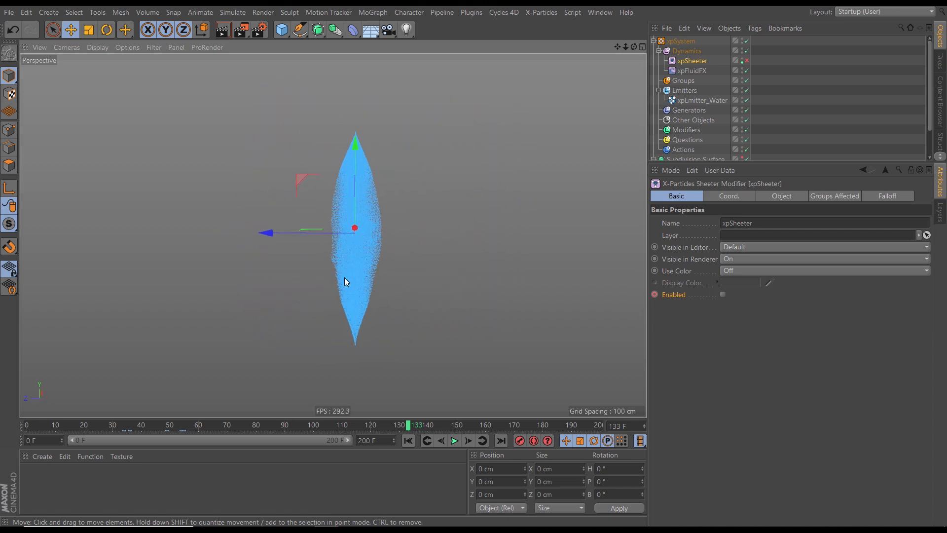
Step: Review xpFluidFX's object settings and set xpEmitter_Water's emission speed to 400 cm
left_click(690, 71)
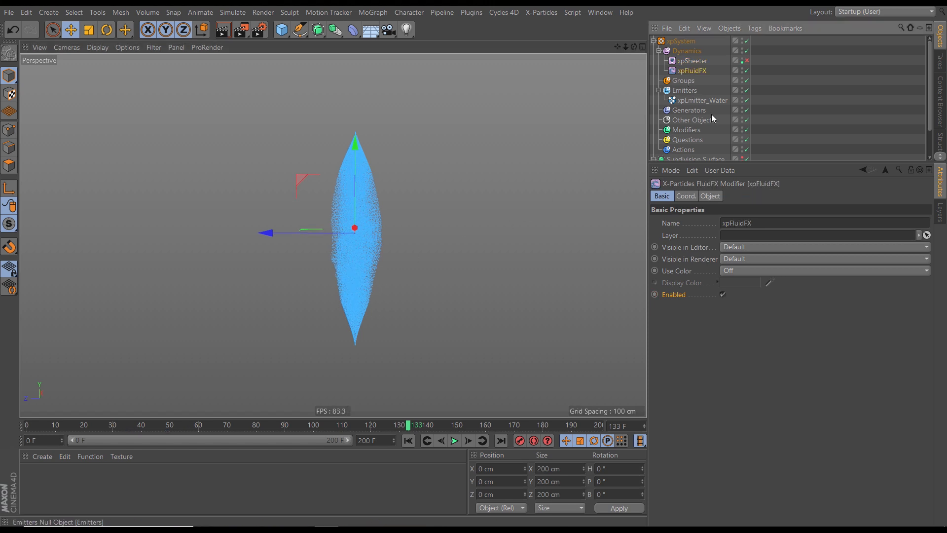
left_click(713, 197)
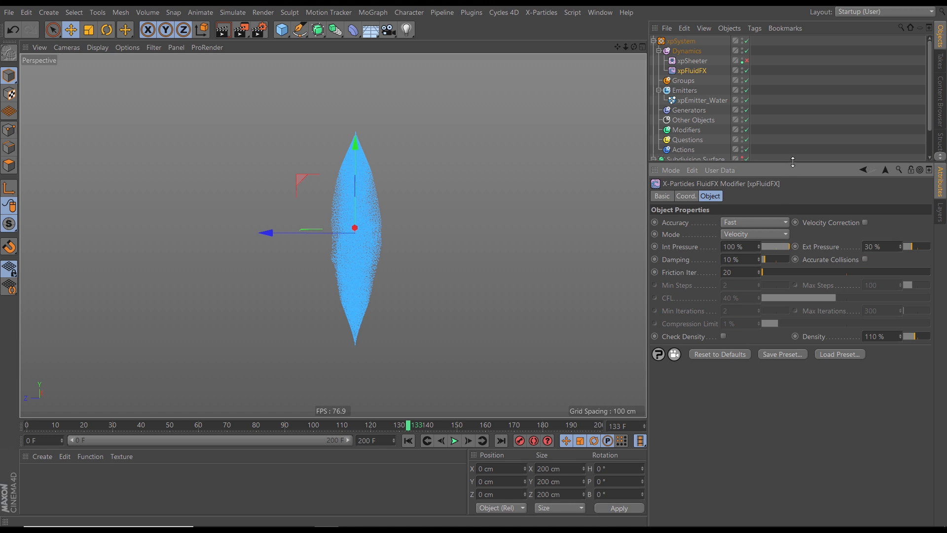
left_click_drag(793, 161, 774, 199)
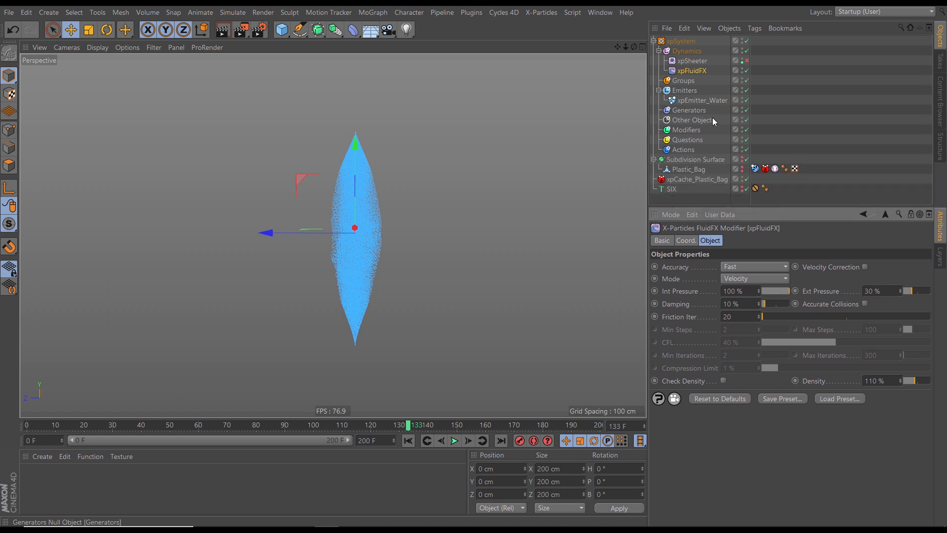
left_click(706, 101)
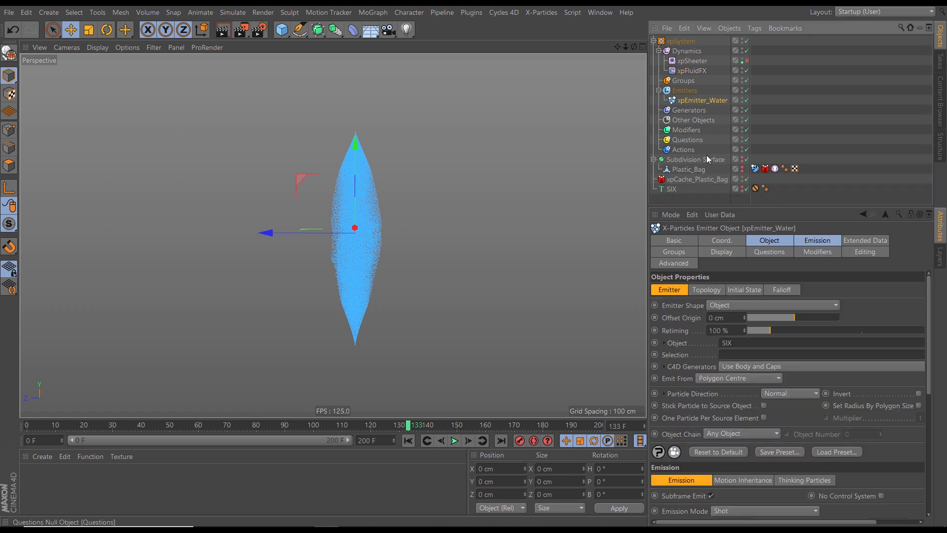
left_click(818, 241)
left_click_drag(782, 207, 780, 163)
left_click_drag(726, 407, 681, 404)
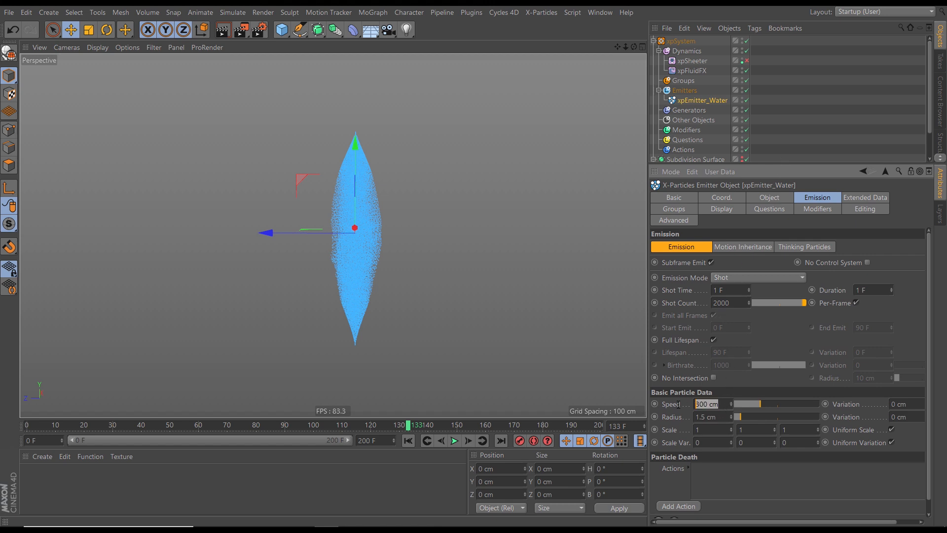
type("400")
key("Return")
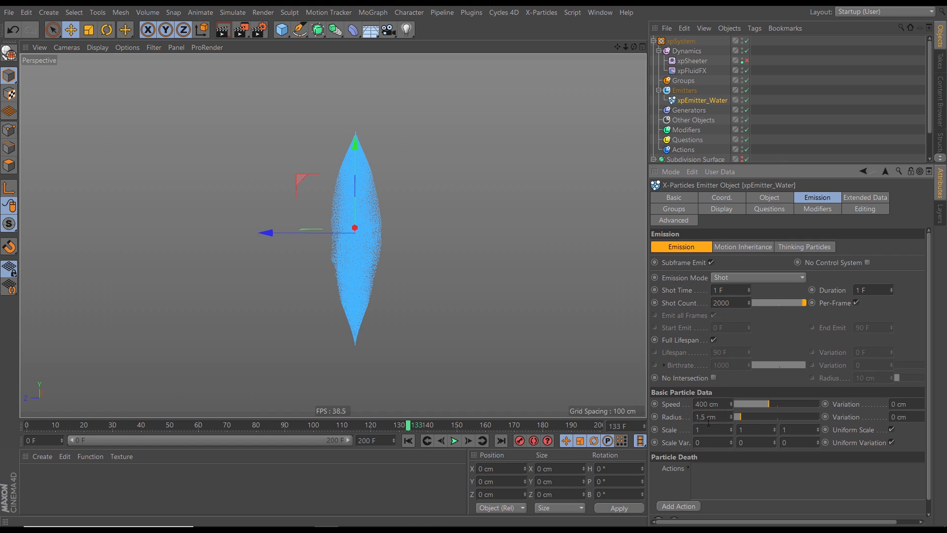
Step: Replay the simulation from the first frame to frame 14 and inspect the faster particles from the side
left_click(409, 441)
left_click(454, 440)
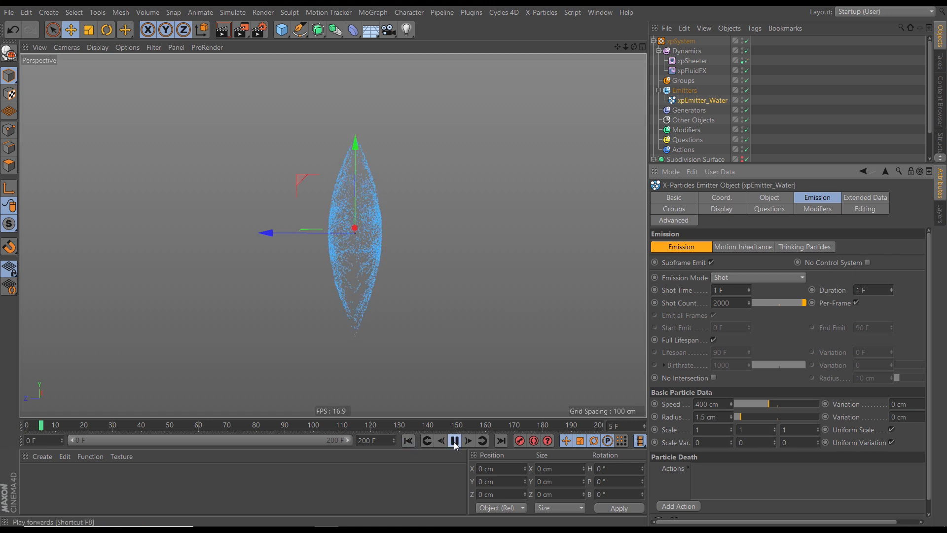
left_click(454, 442)
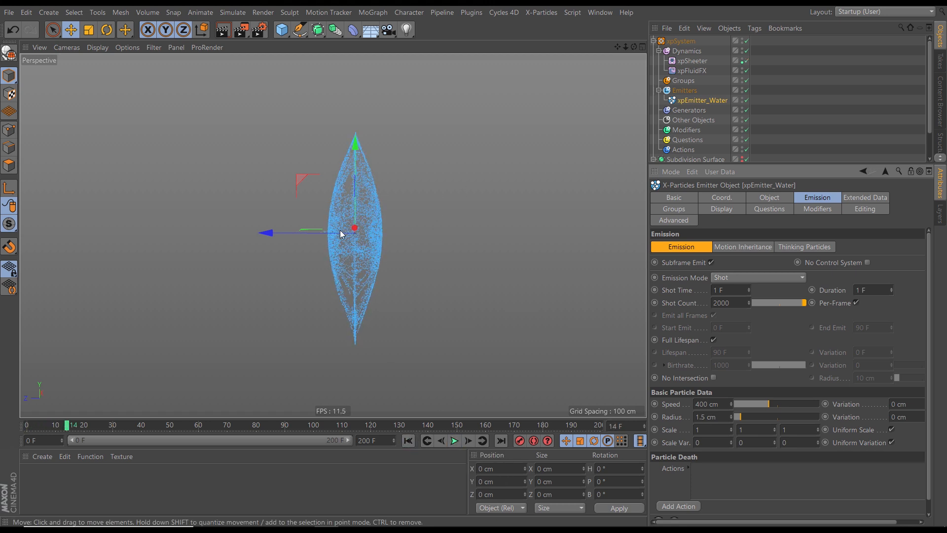
left_click_drag(331, 242, 329, 220, "alt")
right_click_drag(338, 214, 474, 183, "alt")
left_click_drag(335, 224, 401, 223, "alt")
left_click_drag(414, 252, 364, 217, "alt")
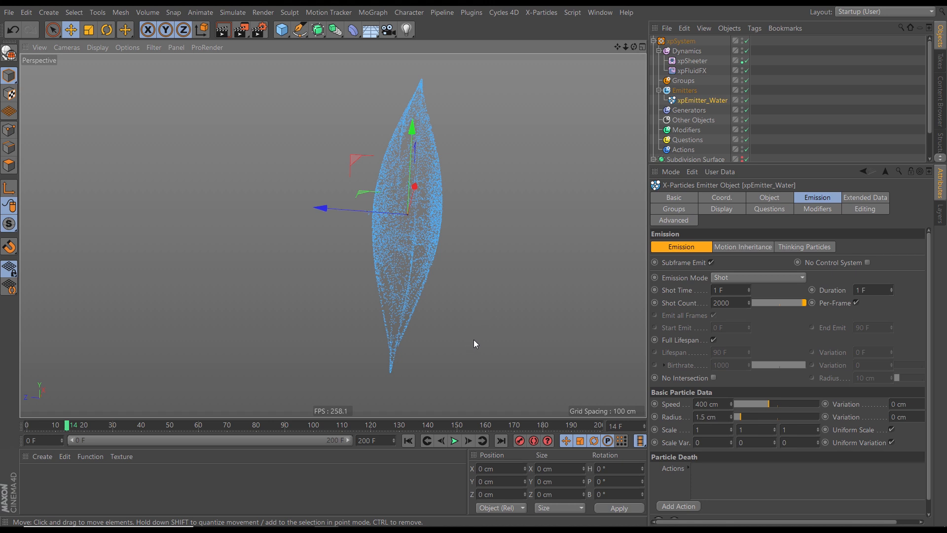
Step: Set xpFluidFX's accuracy to Medium
left_click(694, 71)
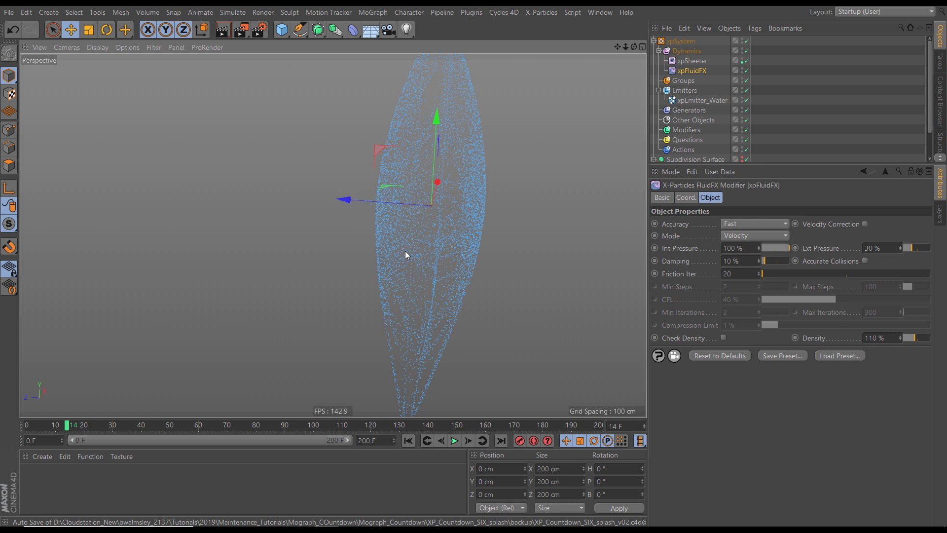
left_click(733, 223)
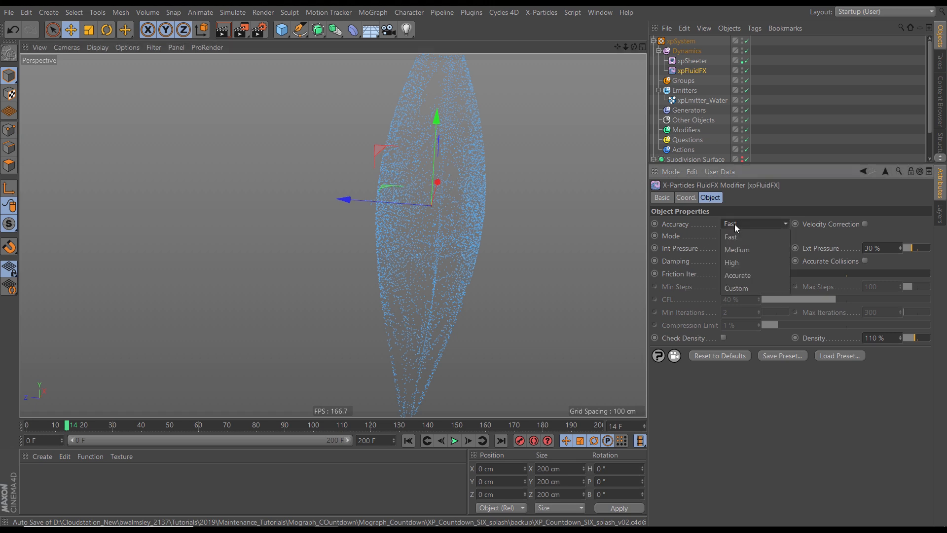
left_click(736, 249)
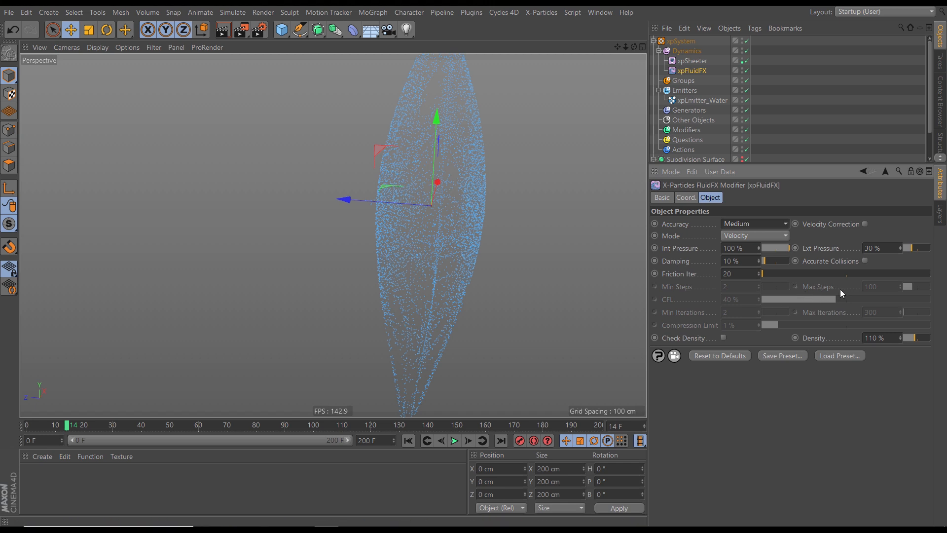
Step: Replay the simulation from the first frame to frame 45 and examine the fluid's shape from several angles
left_click(408, 441)
left_click(454, 440)
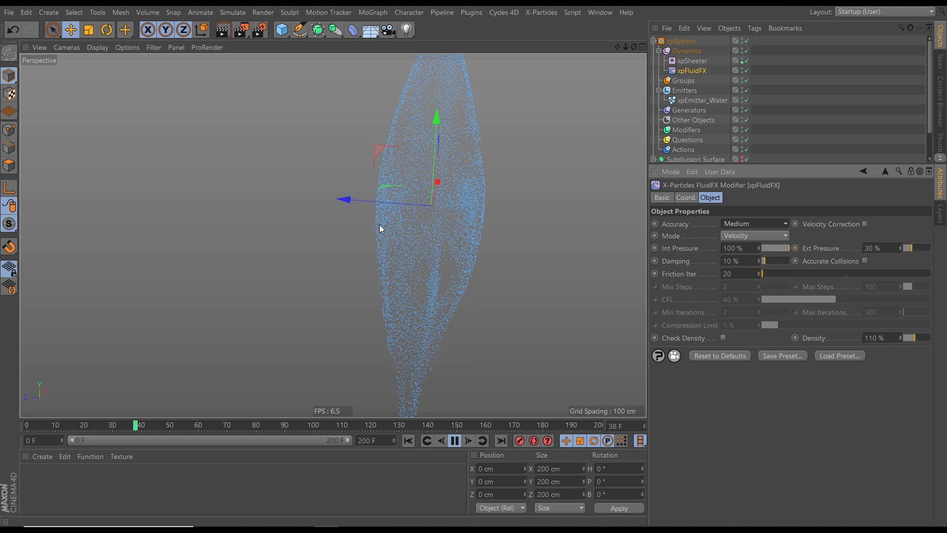
left_click(459, 437)
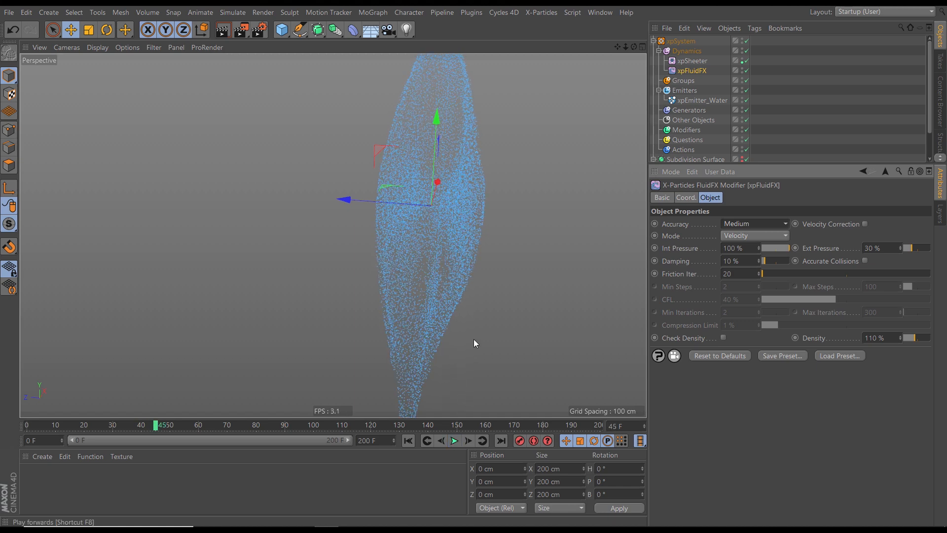
left_click_drag(407, 255, 524, 281, "alt")
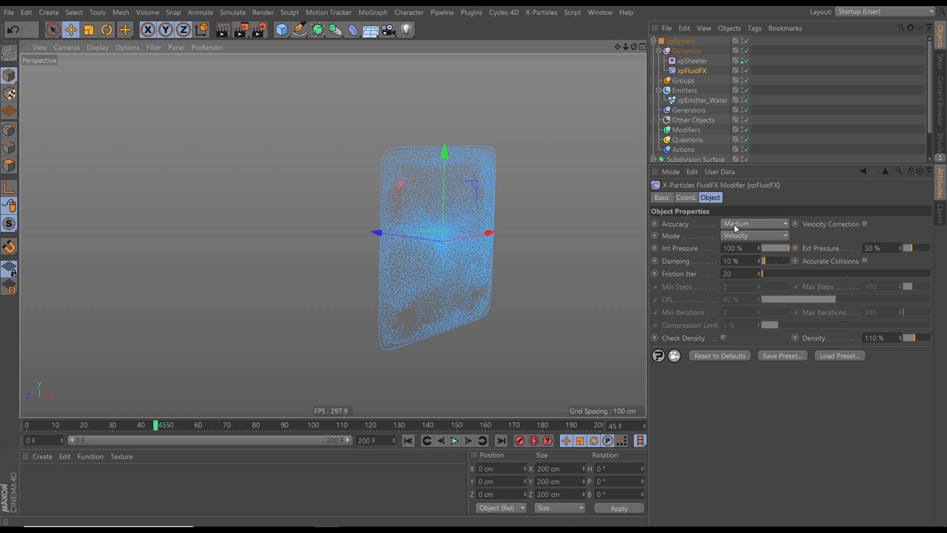
left_click_drag(440, 277, 368, 277, "alt")
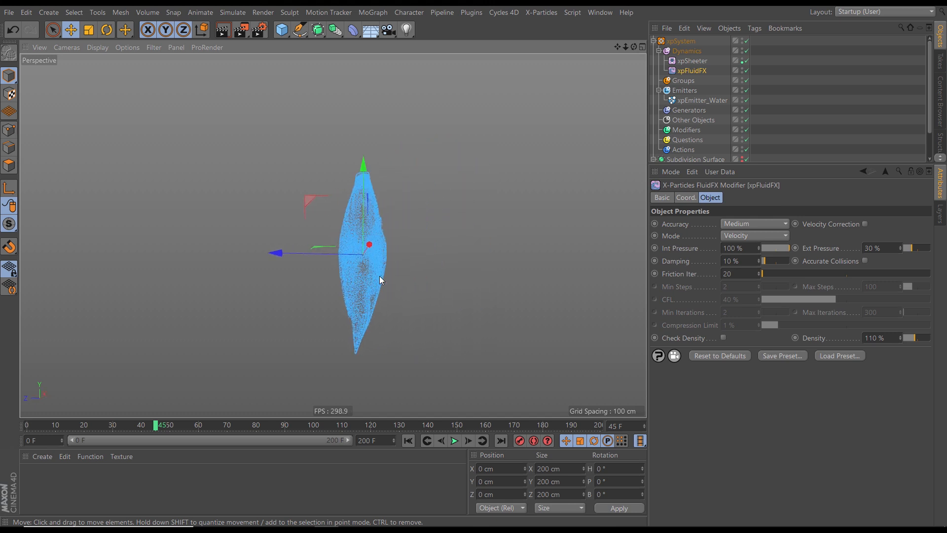
Step: Set xpFluidFX's accuracy back to Fast and xpEmitter_Water's emission speed back to 300 cm
left_click(741, 225)
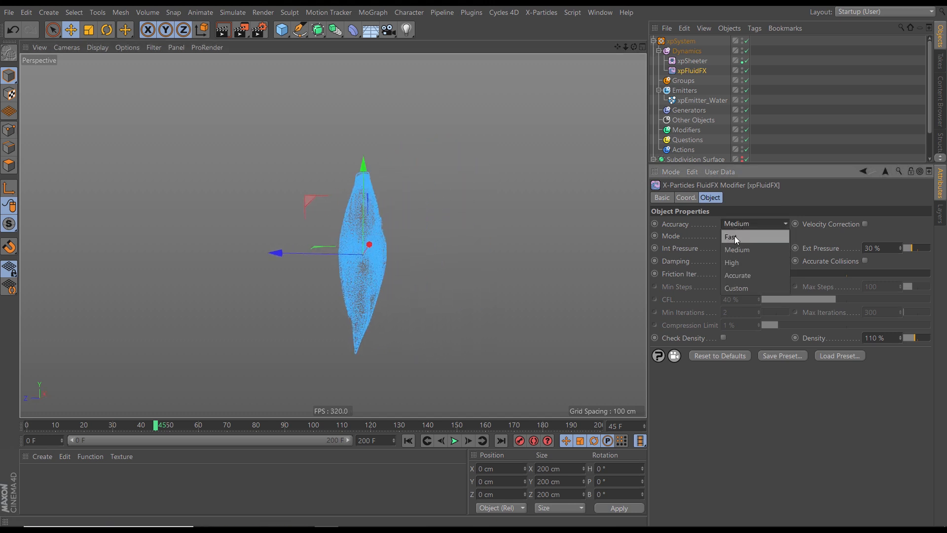
left_click(735, 236)
left_click_drag(774, 165, 774, 242)
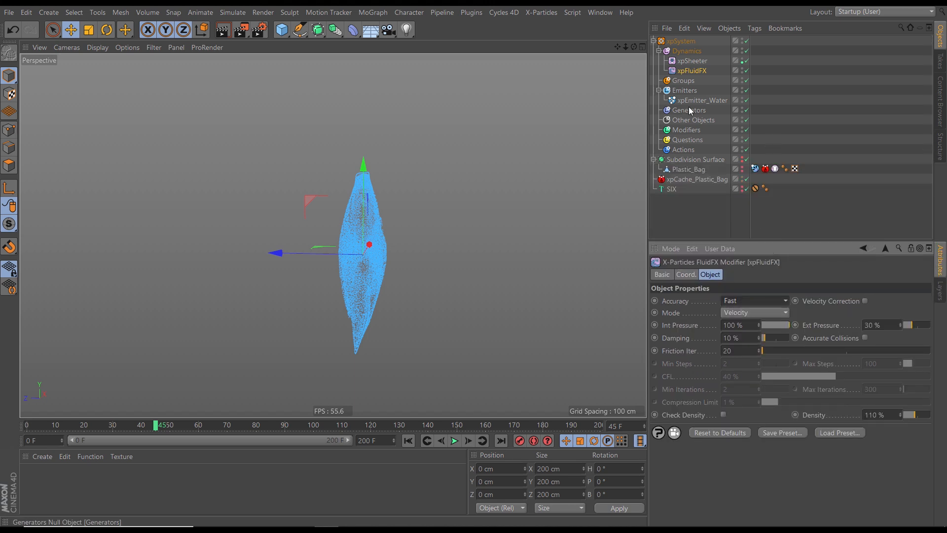
left_click(698, 102)
left_click(722, 480)
type("300")
key("Return")
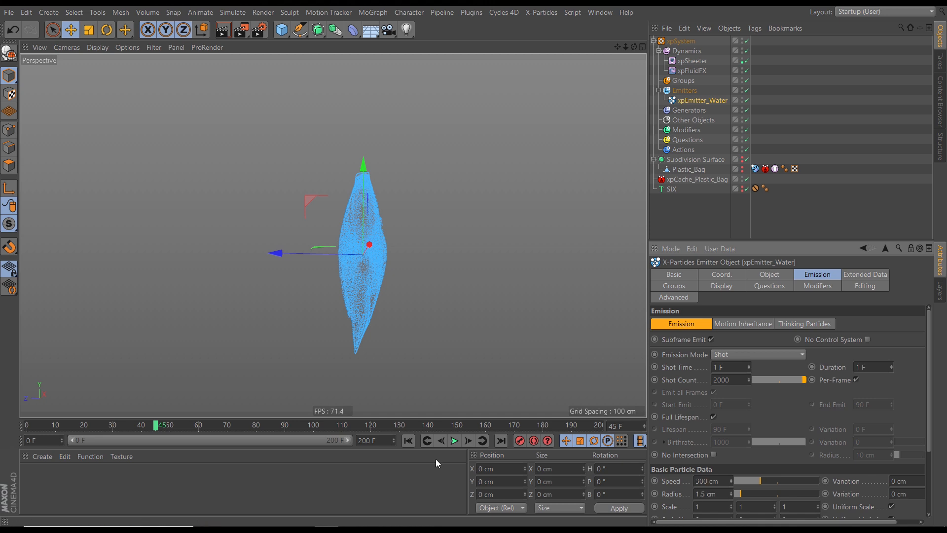
Step: Replay the simulation from the first frame, checking the particles first from the side and again from the front
left_click(408, 440)
left_click(455, 440)
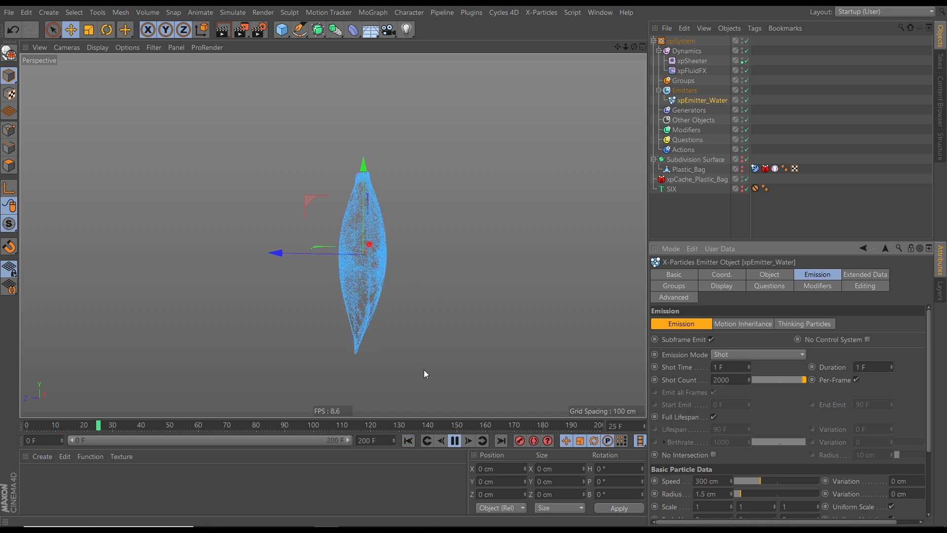
left_click(444, 445)
left_click(408, 441)
left_click_drag(337, 267, 407, 371, "alt")
left_click(455, 440)
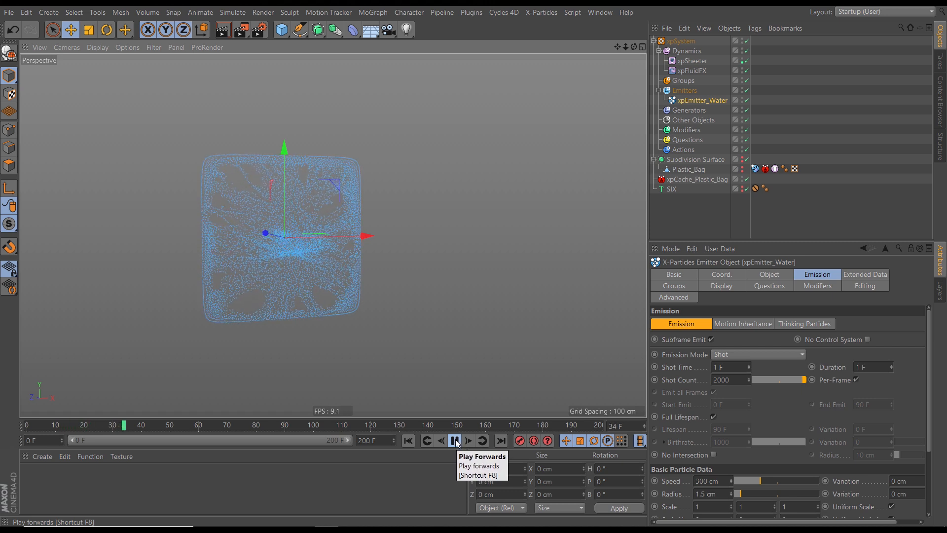
Step: Play the water simulation on to frame 41 and examine the particles from a slightly turned angle
left_click(454, 441)
left_click(455, 441)
left_click(454, 441)
left_click_drag(433, 289, 423, 291, "alt")
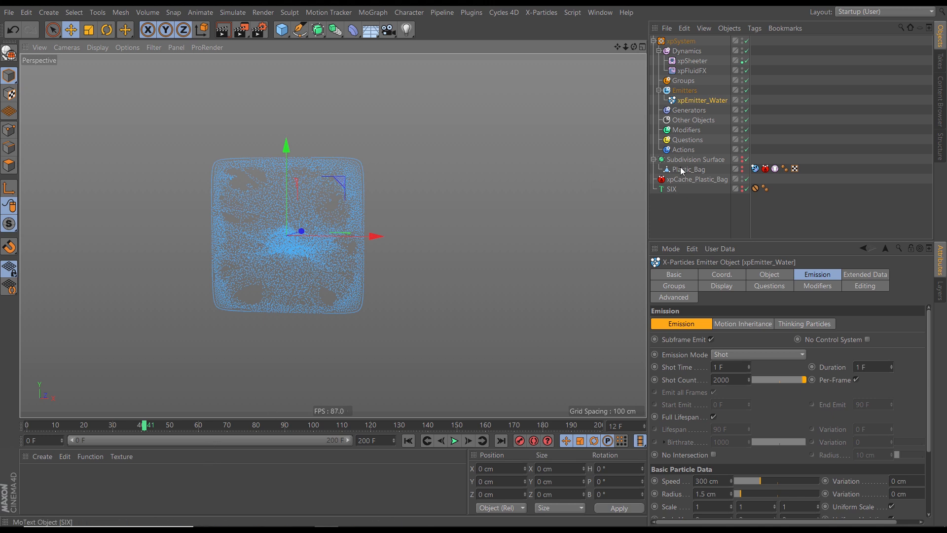
Step: Add an xpCache object to the system's Other Objects and put Plastic_Bag in its Exclude list
left_click(693, 121)
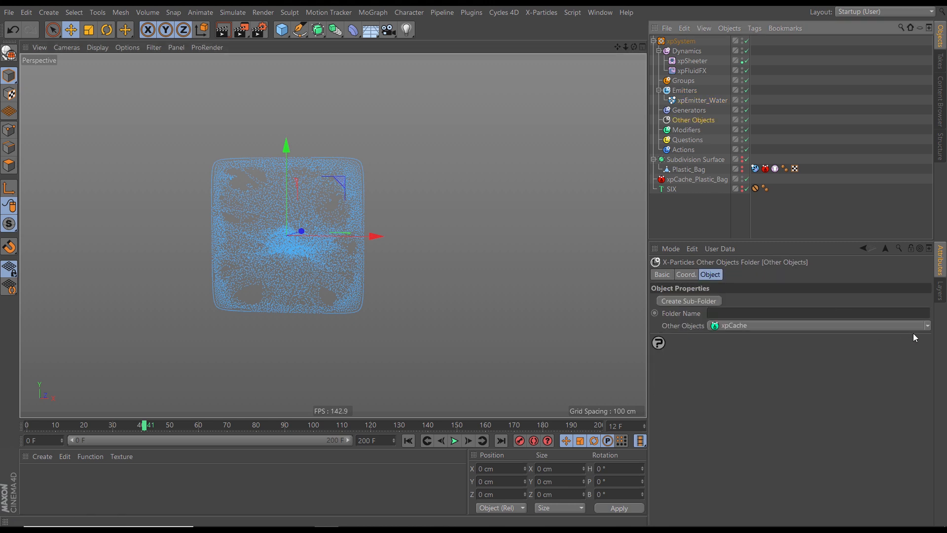
left_click(852, 326)
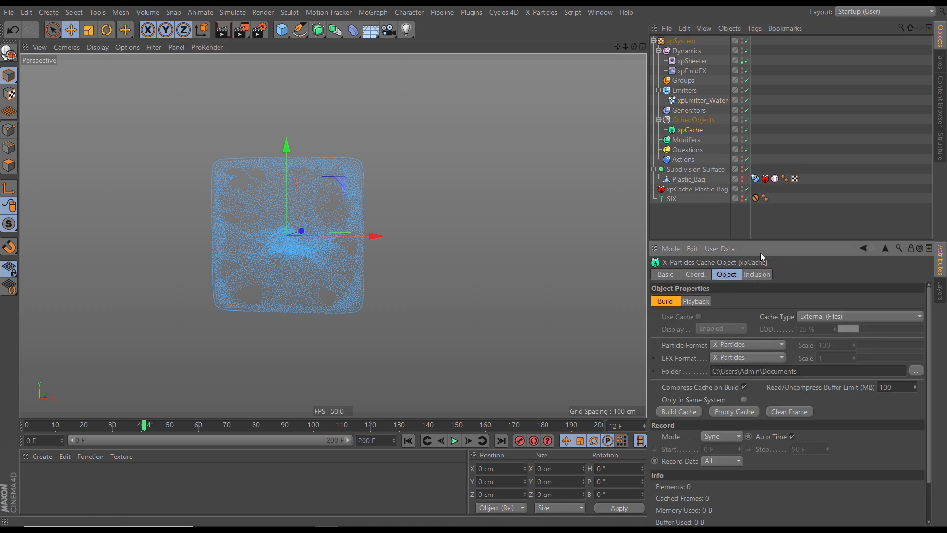
left_click_drag(768, 242, 768, 224)
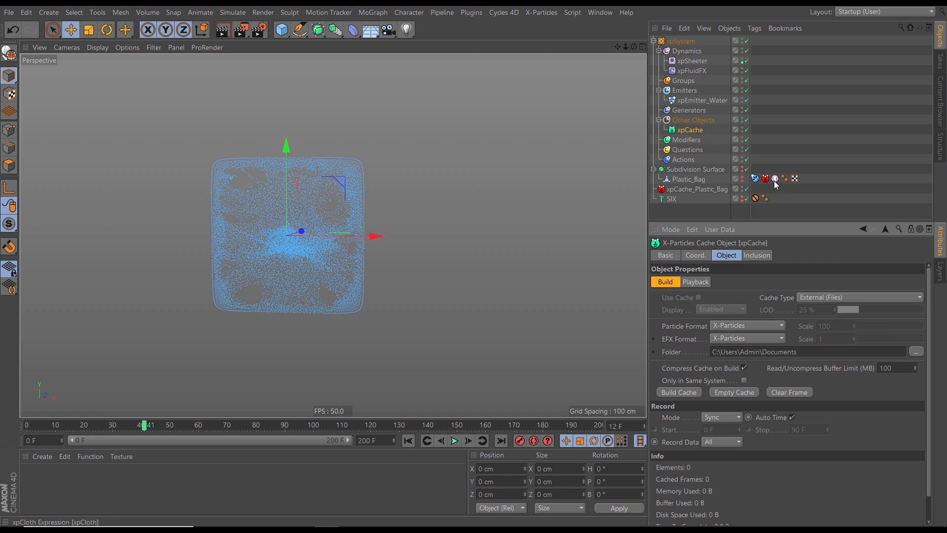
left_click(757, 255)
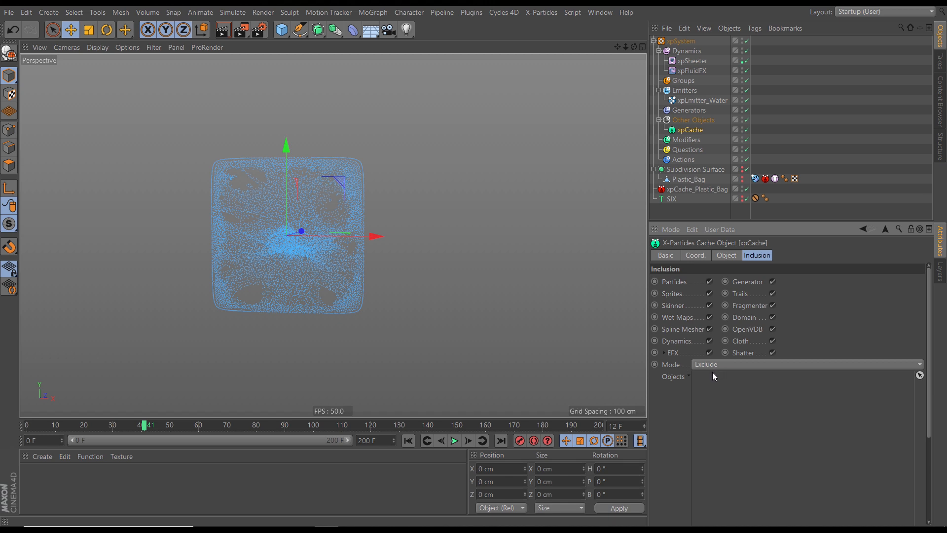
left_click_drag(688, 180, 766, 399)
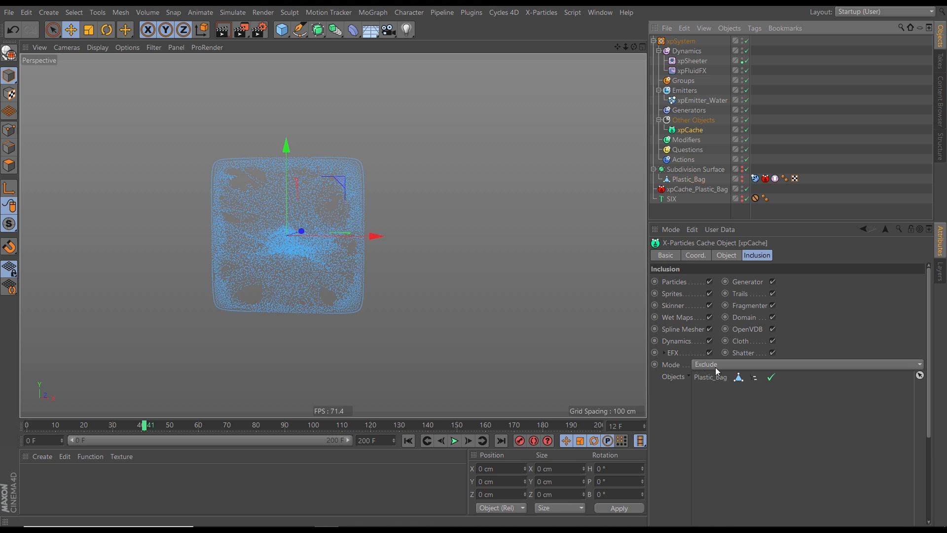
Step: Set xpCache's folder to the Cache folder inside XP_Countdown_SIX_splash in the Mograph_Countdown library
left_click(729, 256)
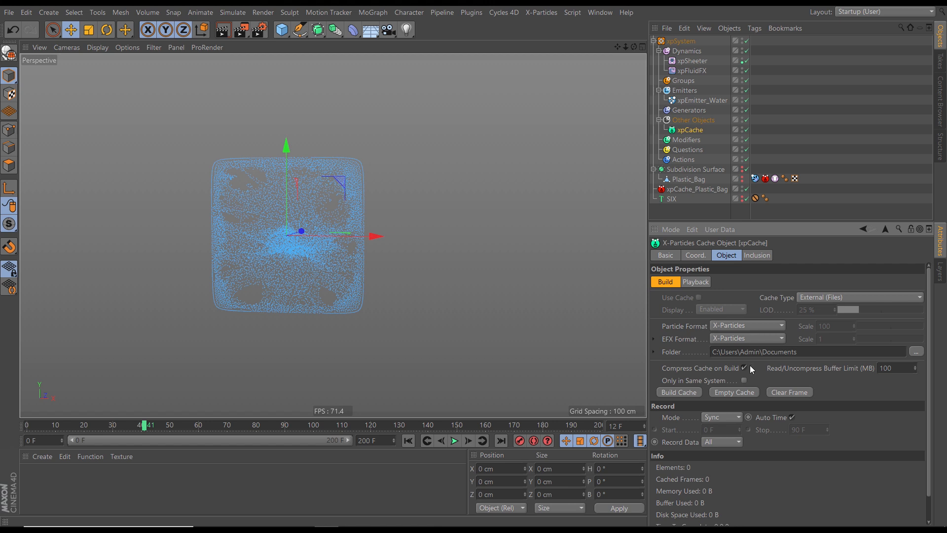
left_click(916, 351)
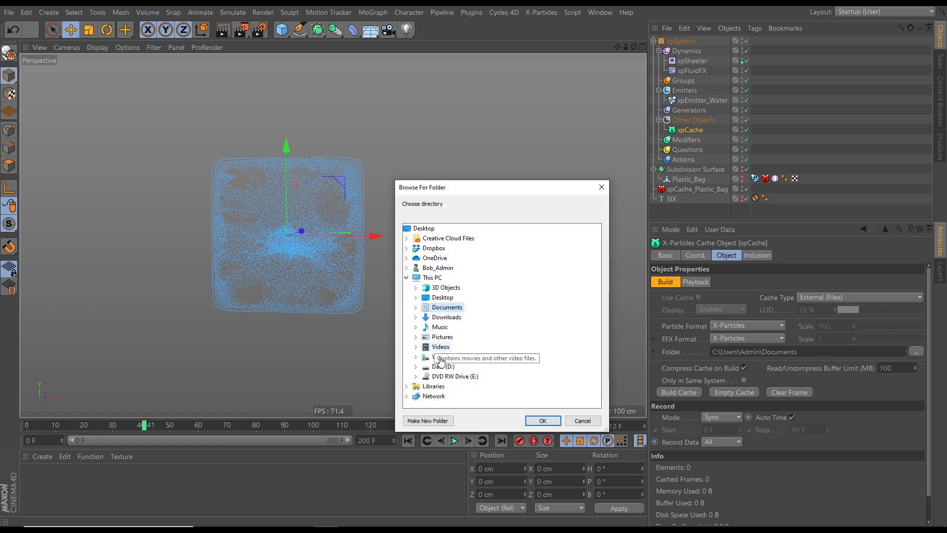
double_click(433, 385)
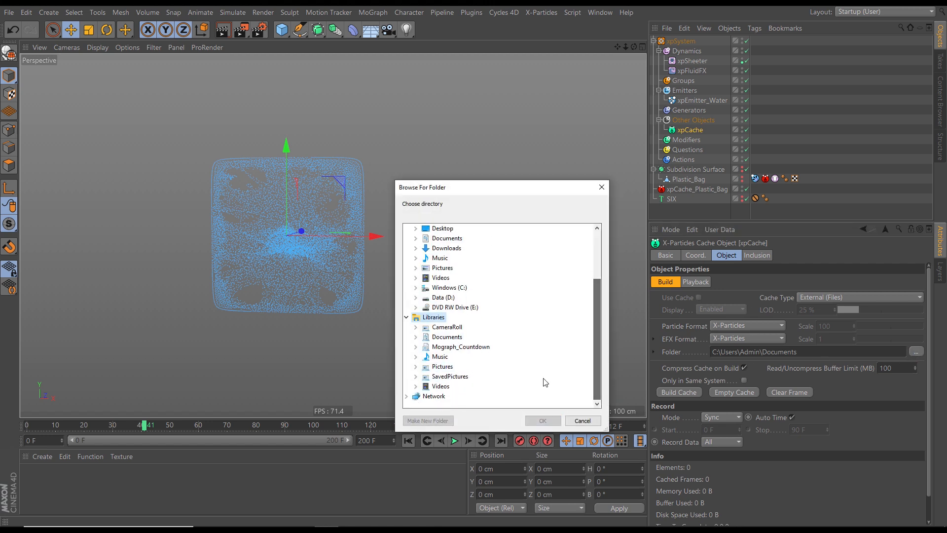
left_click(460, 346)
left_click_drag(598, 340, 593, 399)
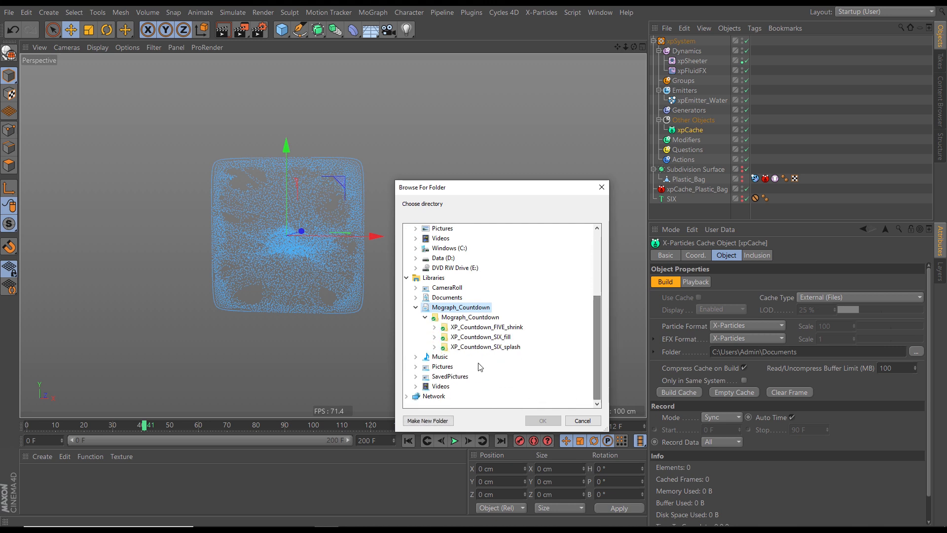
left_click(485, 348)
left_click(469, 366)
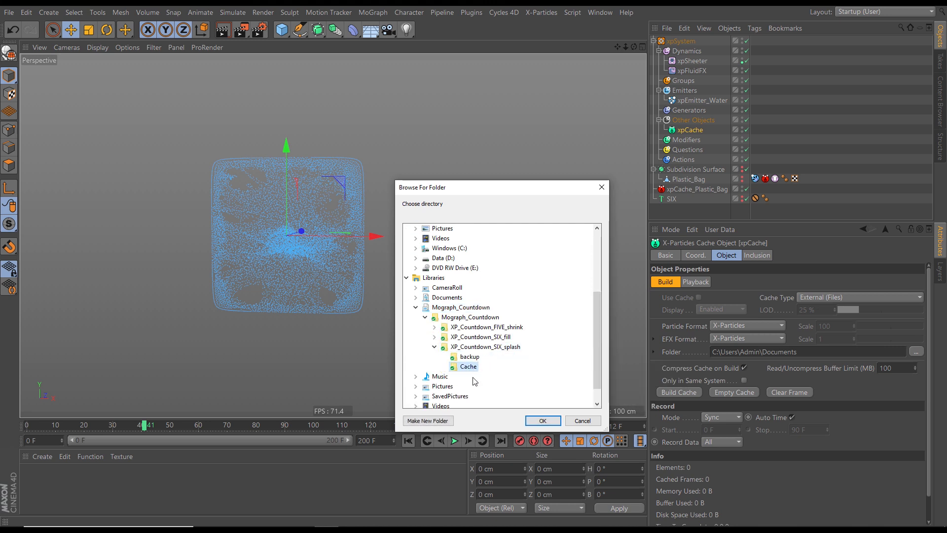
left_click(543, 421)
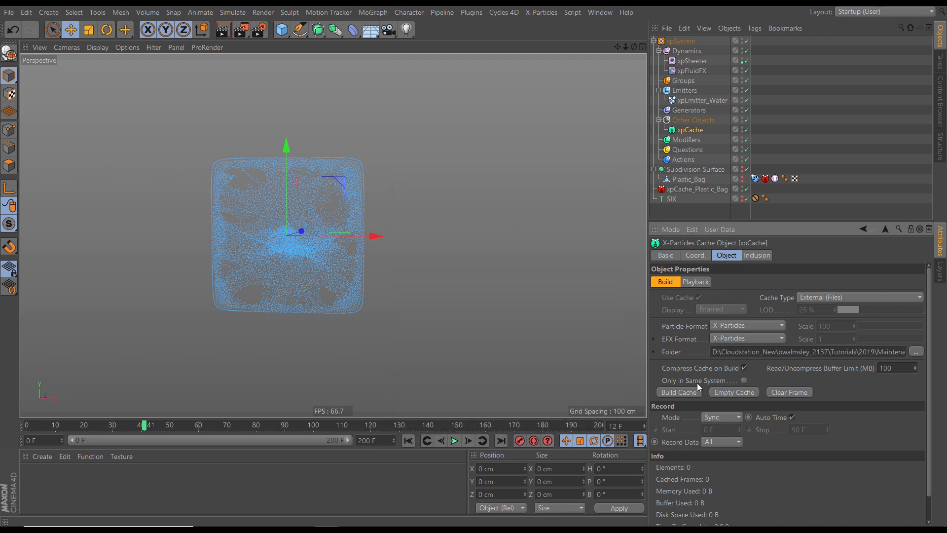
Step: Build the particle cache and stop caching after 70 frames
left_click(679, 392)
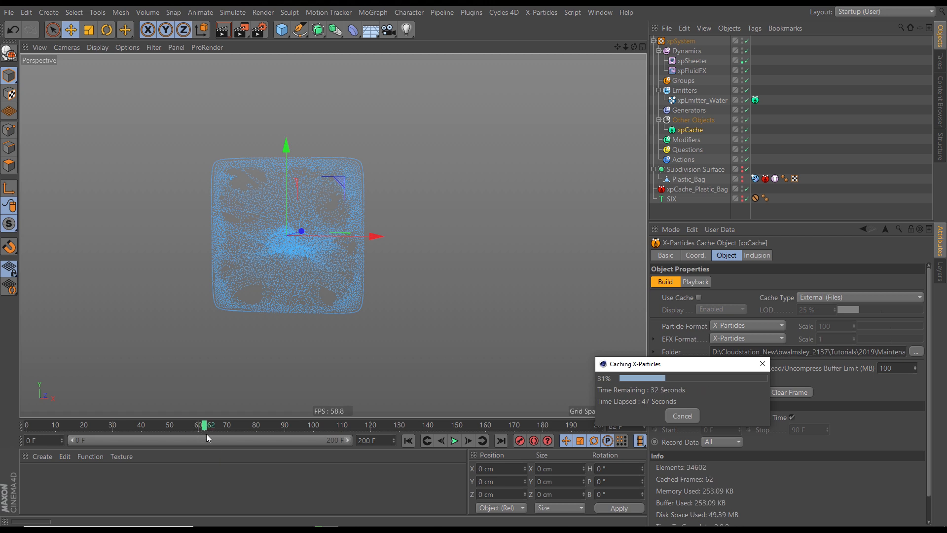
left_click(682, 416)
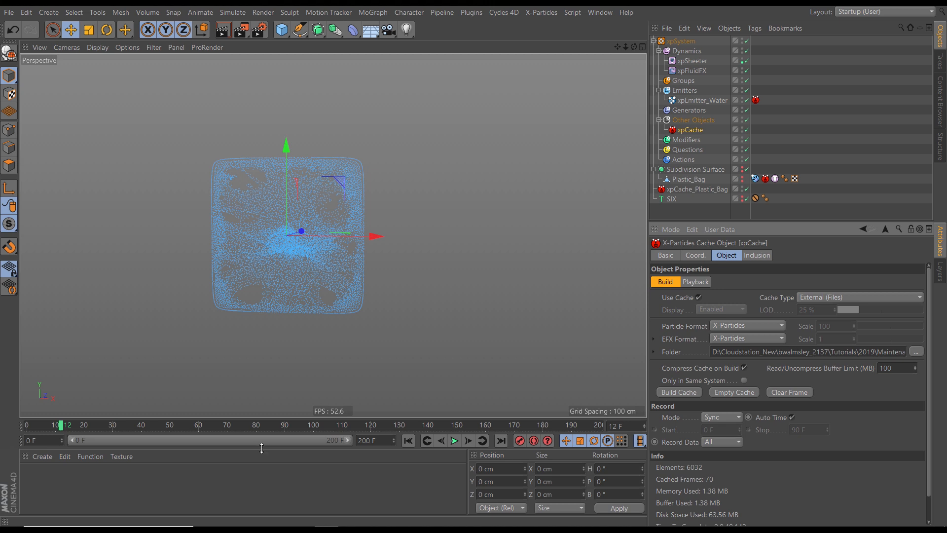
scroll(927, 433, "down", 2)
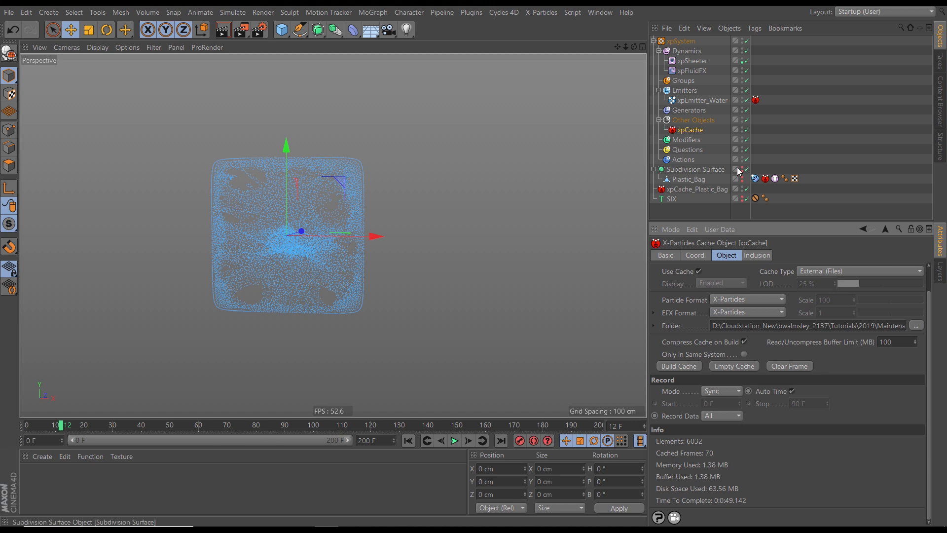
Step: Enable Override and Hold on xpEmitter_Water's cache tag
left_click(756, 101)
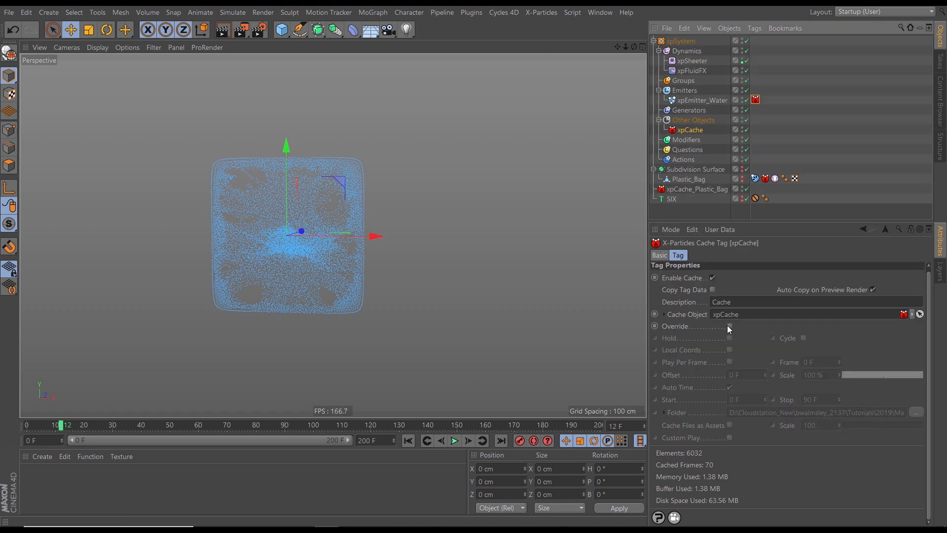
left_click(729, 326)
left_click(730, 338)
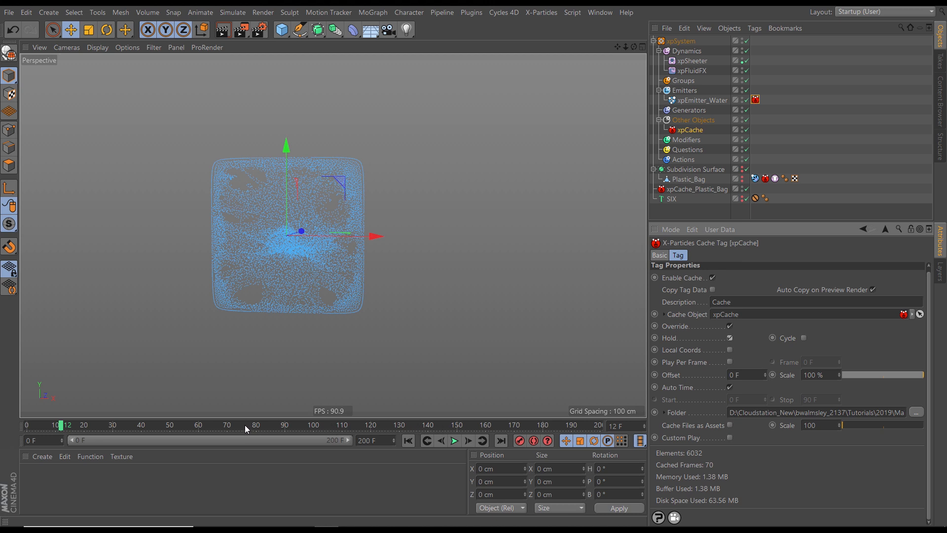
Step: Replay the cached water particles several times from the first frame, stopping at frame 66
left_click(454, 441)
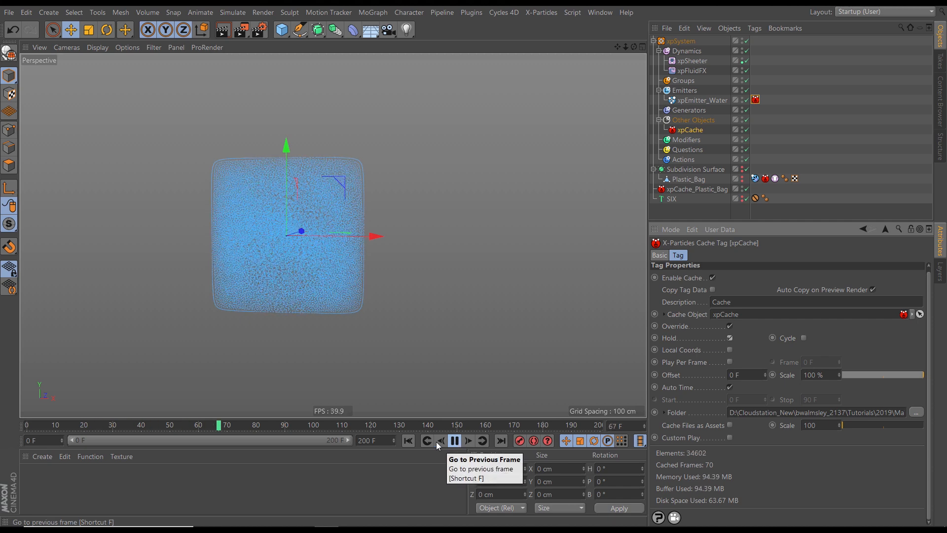
left_click(409, 441)
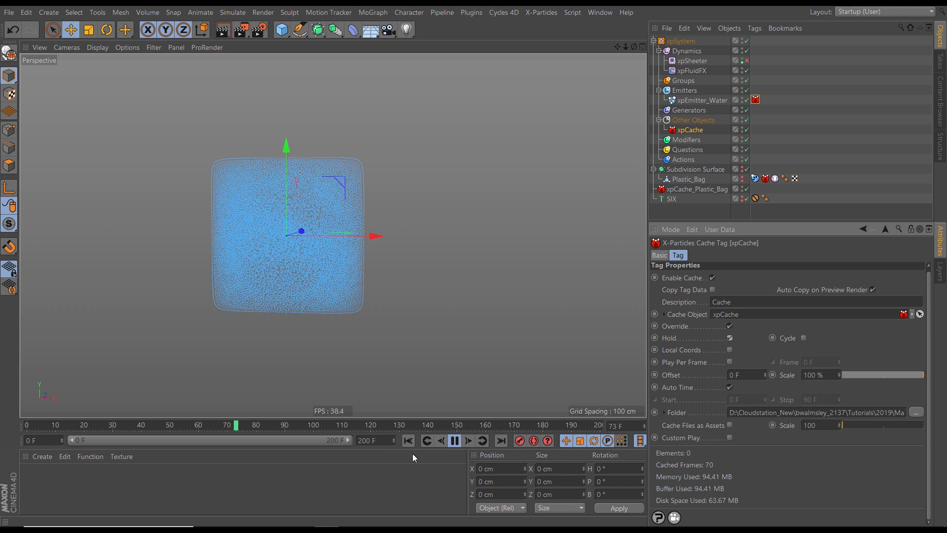
left_click(409, 441)
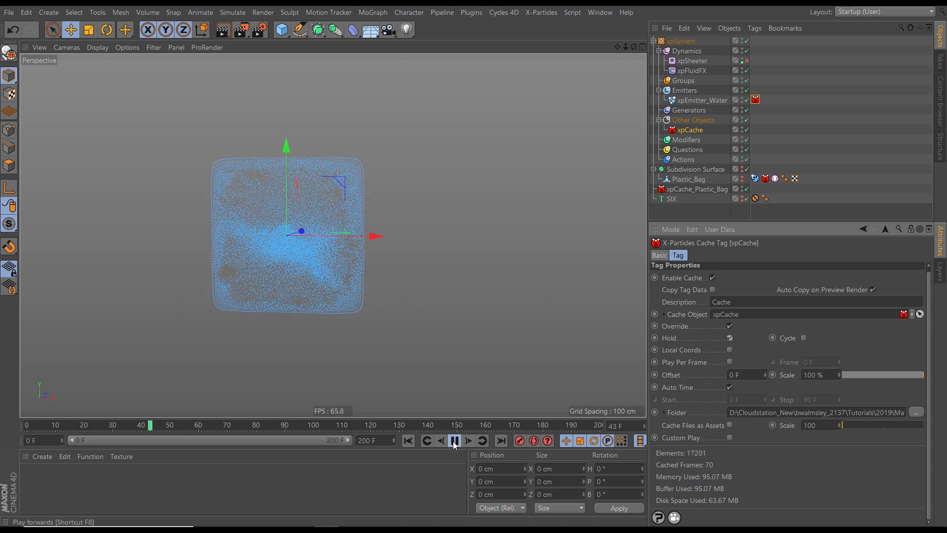
left_click(409, 441)
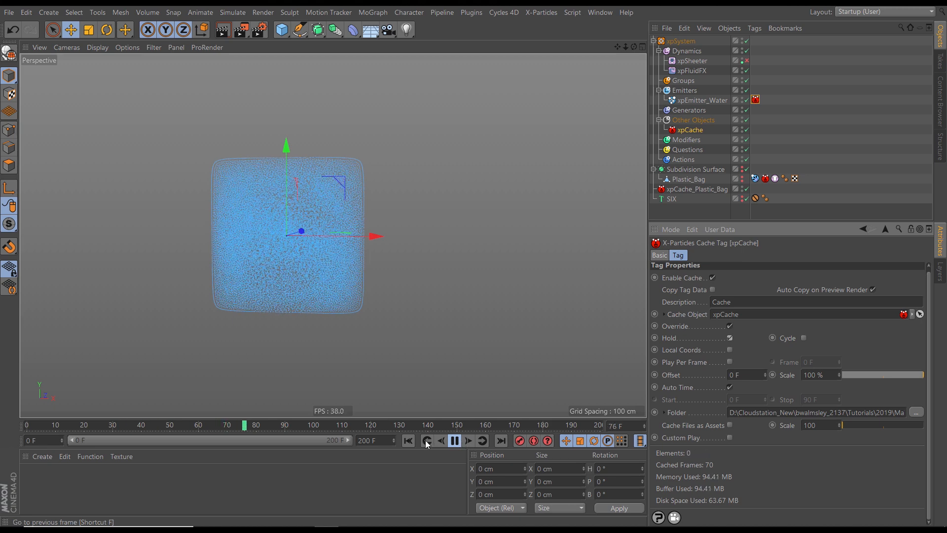
left_click(409, 441)
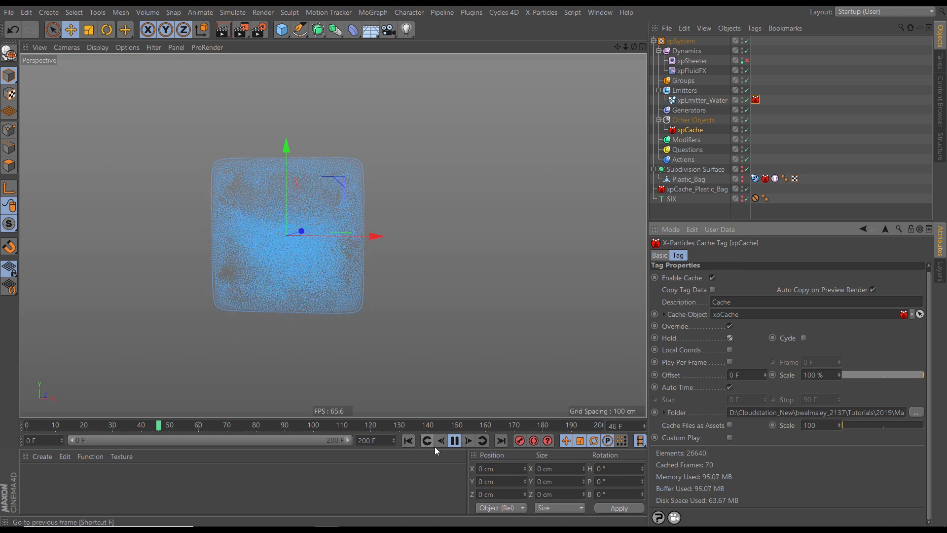
left_click(455, 443)
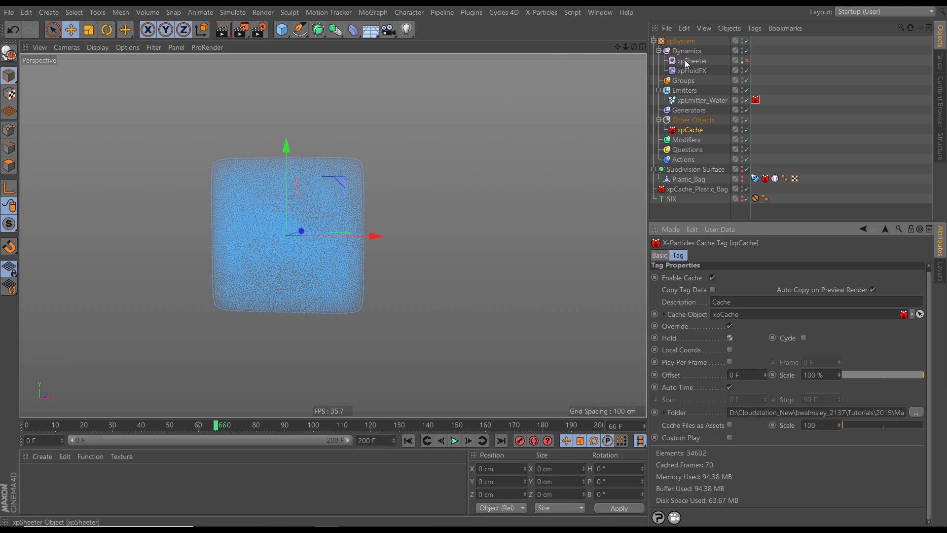
Step: Open the dope sheet timeline, expand xpSheeter's animation tracks and go to frame 42
left_click(598, 13)
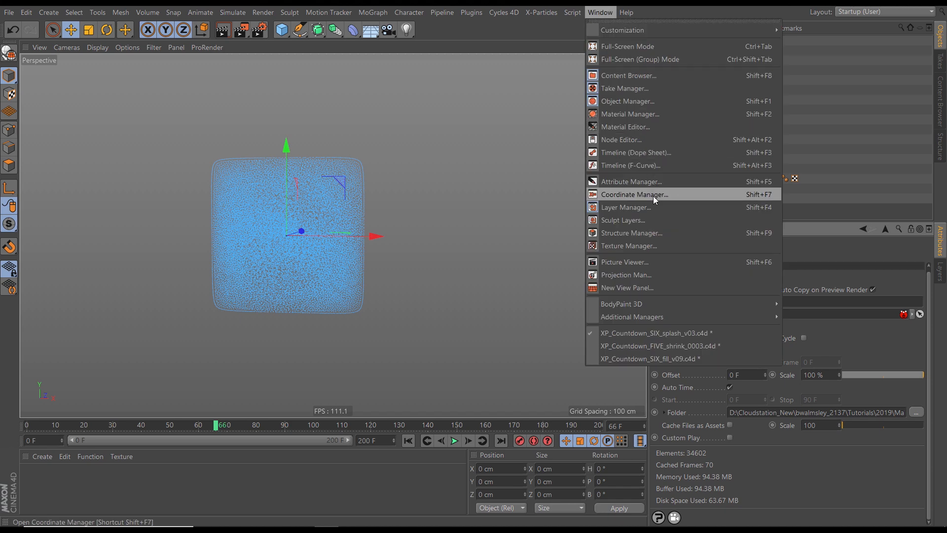
left_click(637, 153)
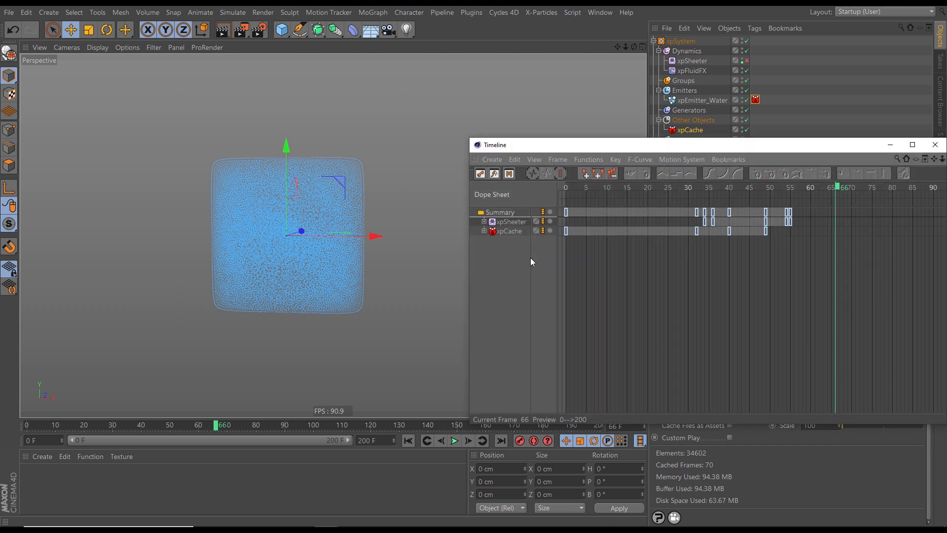
left_click_drag(683, 145, 250, 86)
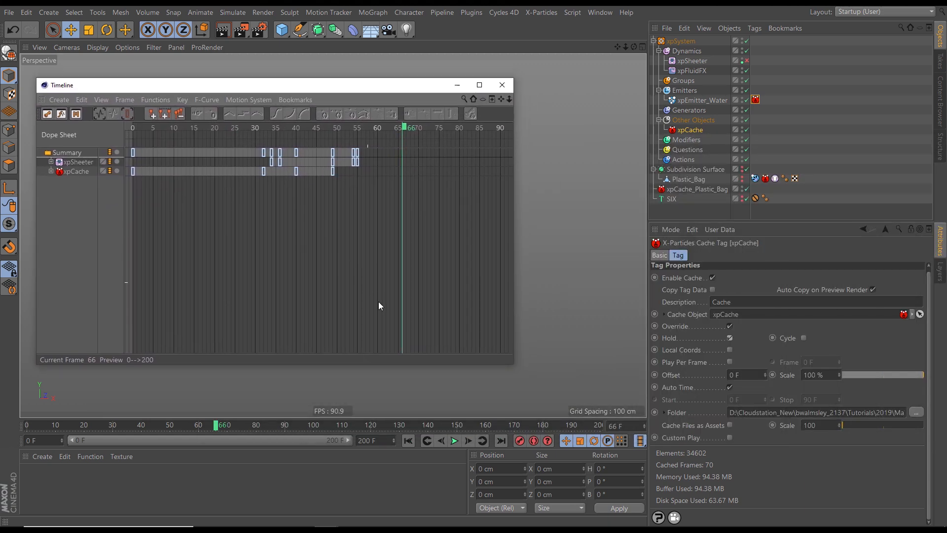
left_click_drag(319, 365, 311, 443)
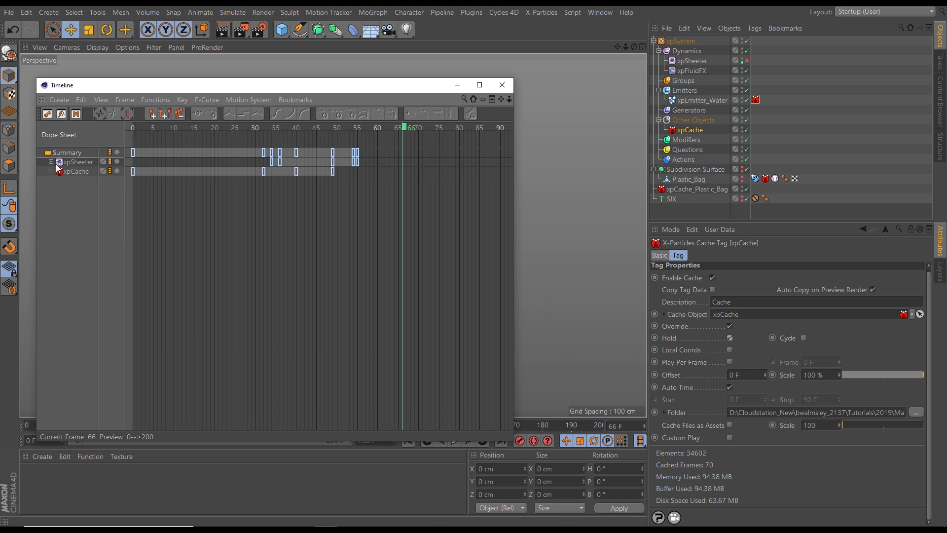
left_click(51, 163)
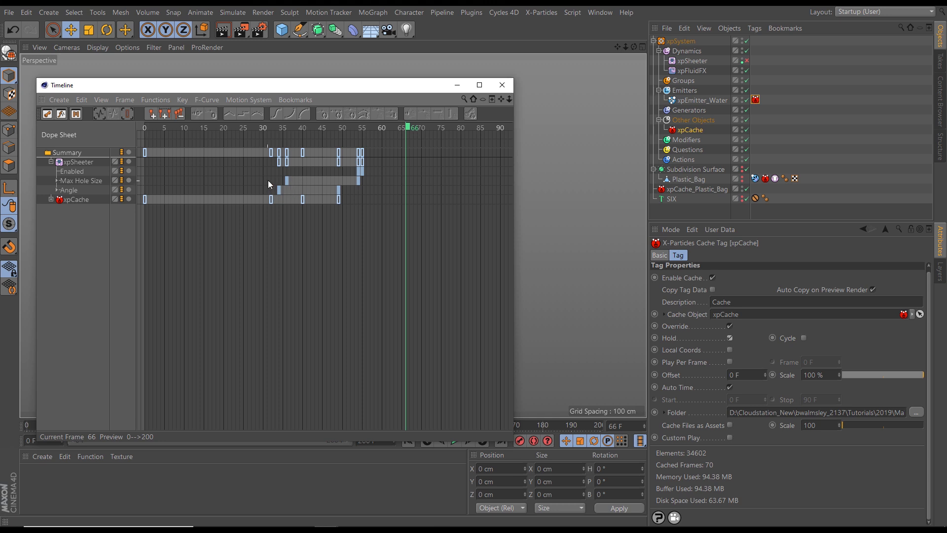
left_click_drag(326, 93, 691, 83)
left_click_drag(799, 108, 701, 124)
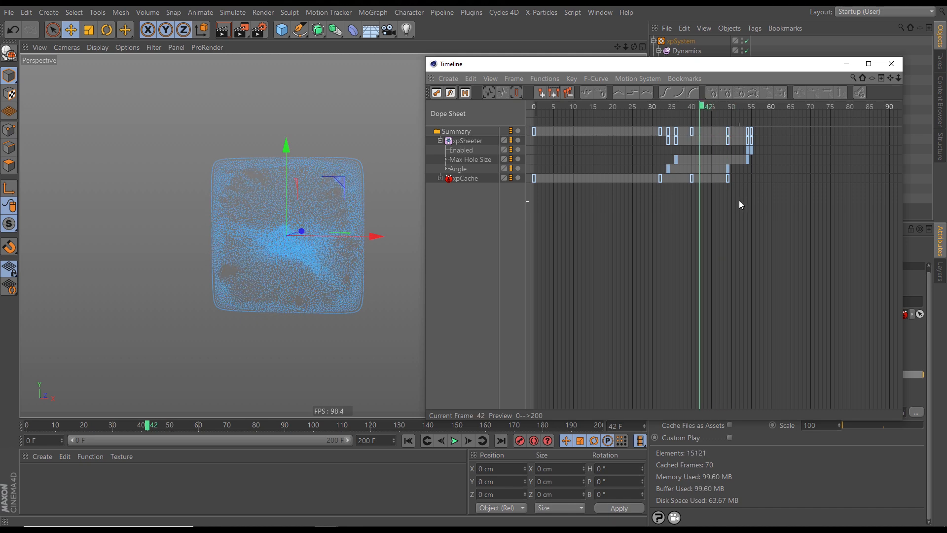
Step: Move xpSheeter's last Angle key to frame 75, last Max Hole Size key to frame 77 and both Enabled keys to frames 77–78, and close the timeline
left_click_drag(728, 168, 830, 171)
left_click_drag(749, 159, 835, 171)
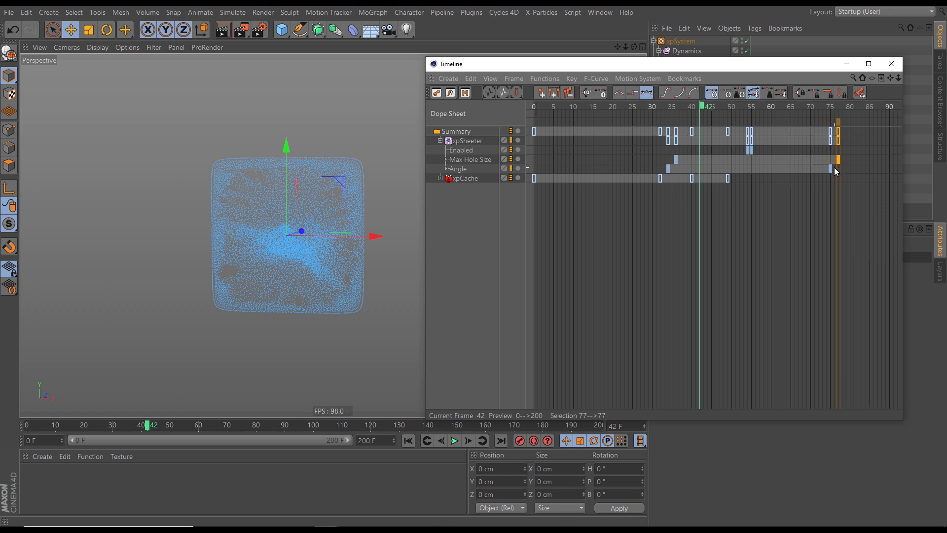
left_click(750, 151)
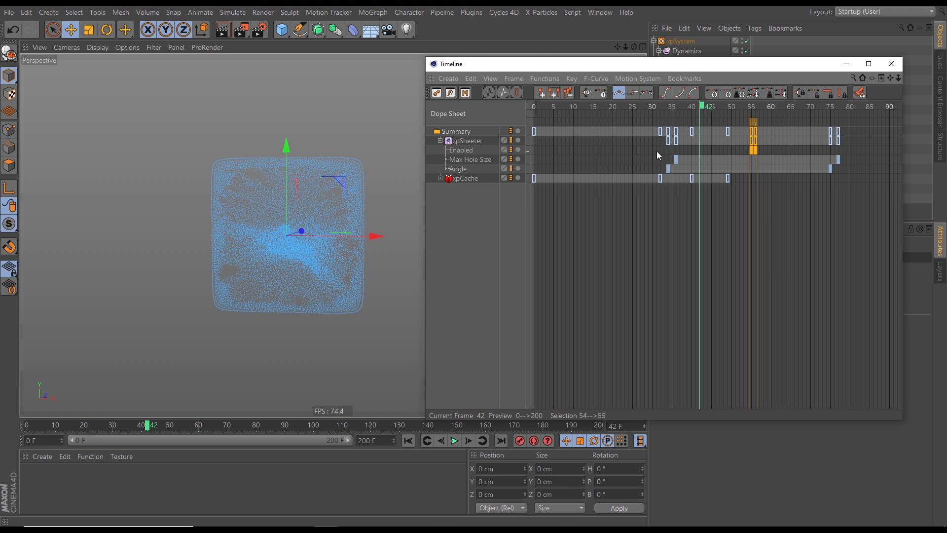
left_click_drag(756, 150, 842, 155)
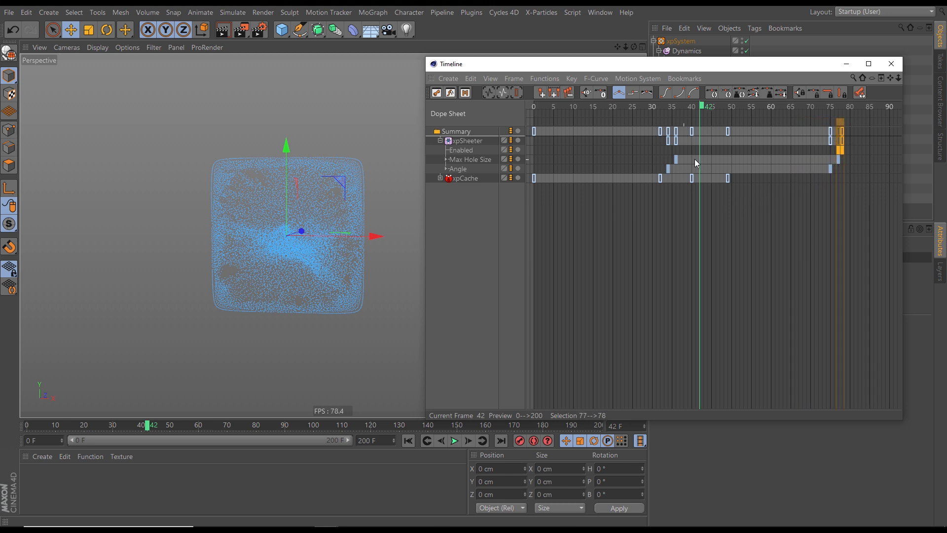
left_click_drag(752, 73, 608, 65)
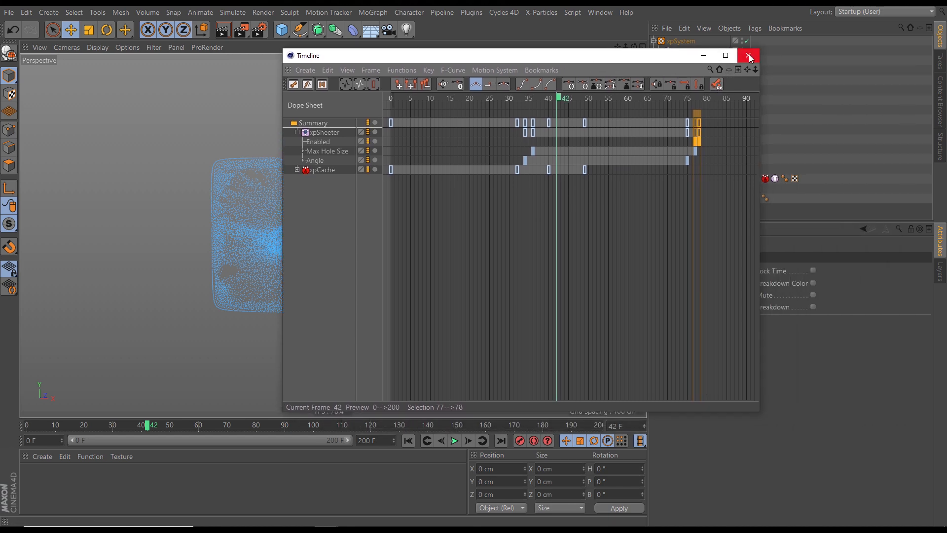
left_click(749, 57)
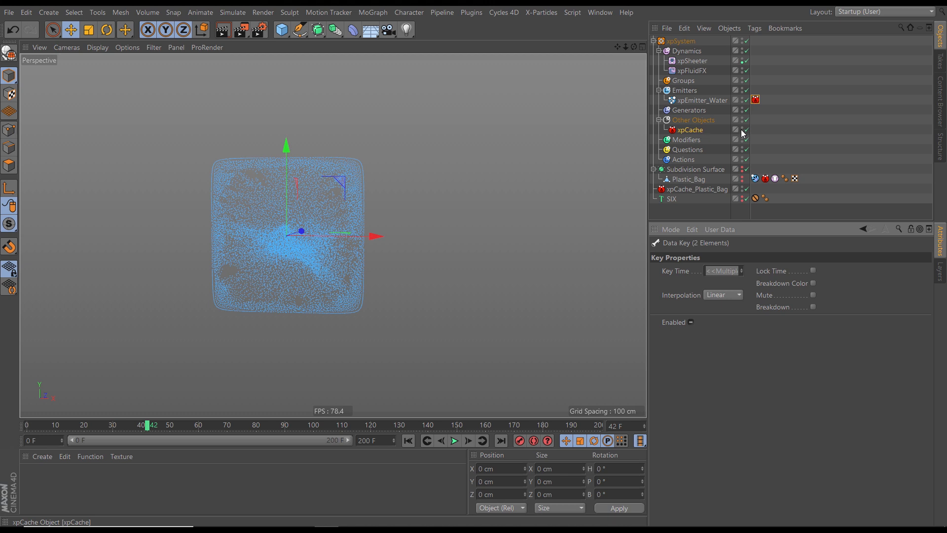
Step: Disable xpCache and replay the live water simulation with the retimed xpSheeter keys
left_click(746, 130)
left_click(428, 442)
left_click(454, 440)
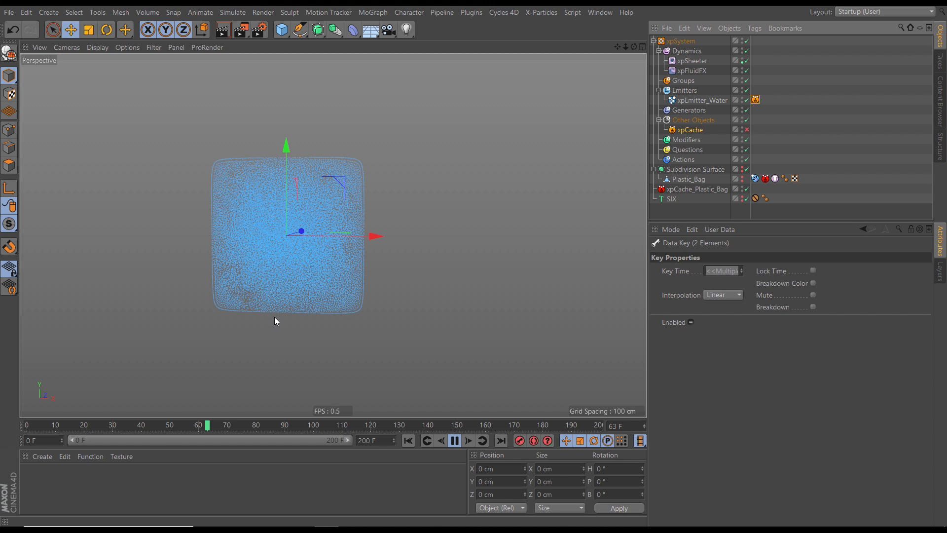
Step: Stop the live simulation at frame 65, re-enable xpCache and rebuild its cache, overwriting the existing one
left_click(456, 444)
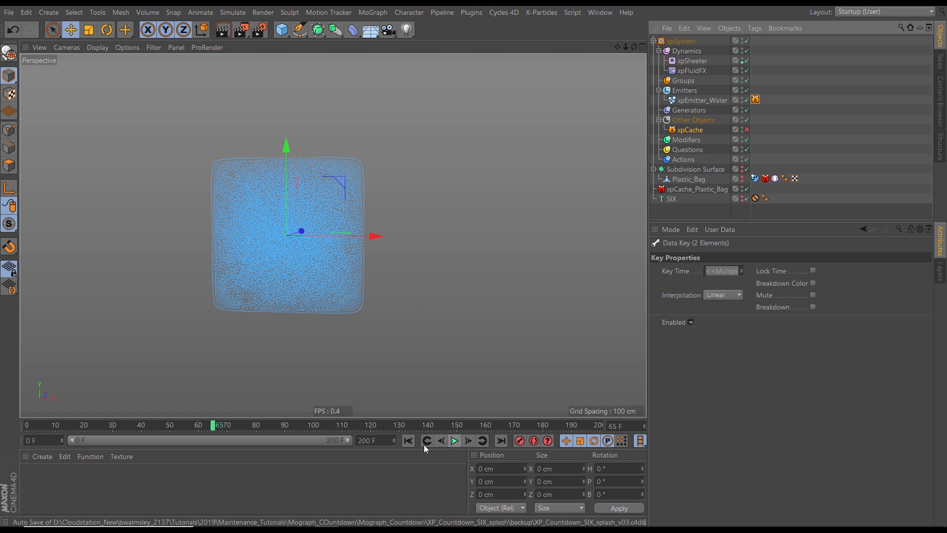
left_click(746, 130)
left_click(687, 130)
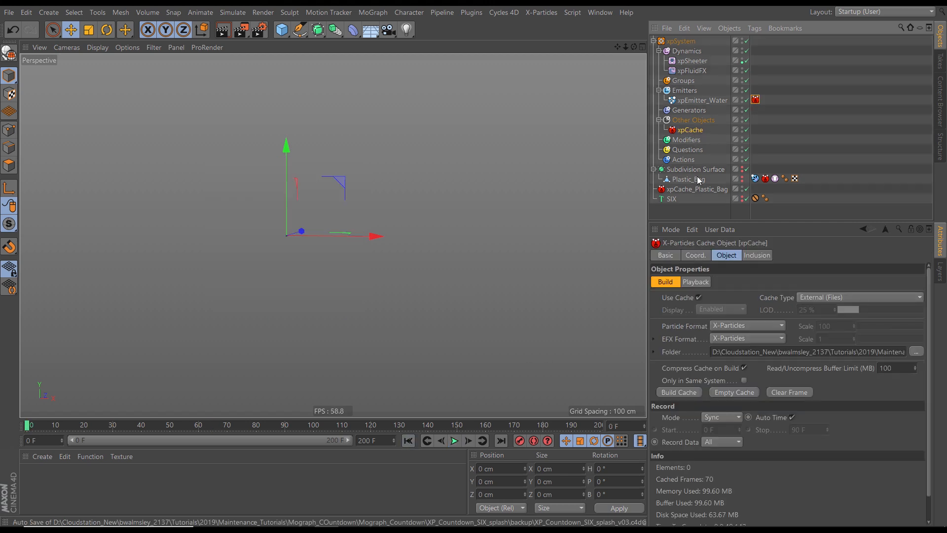
left_click(680, 392)
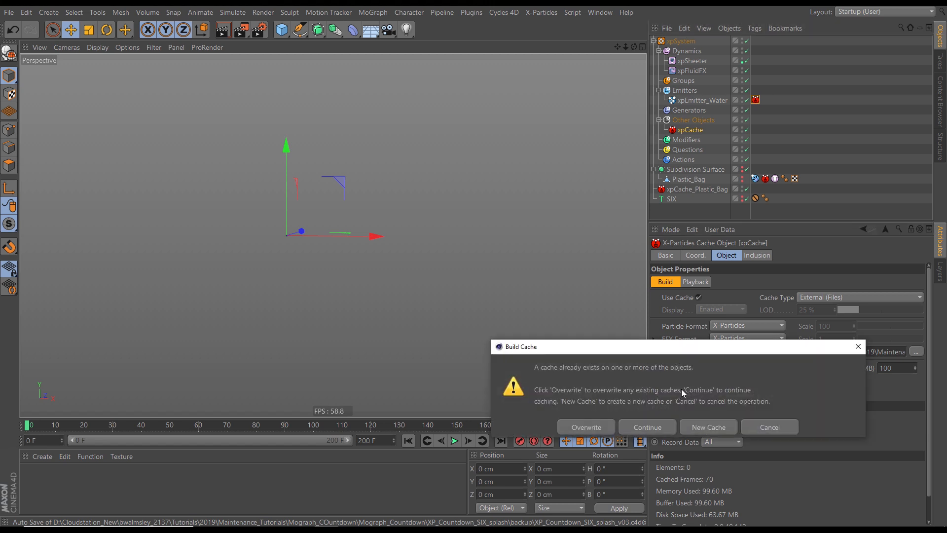
left_click(585, 427)
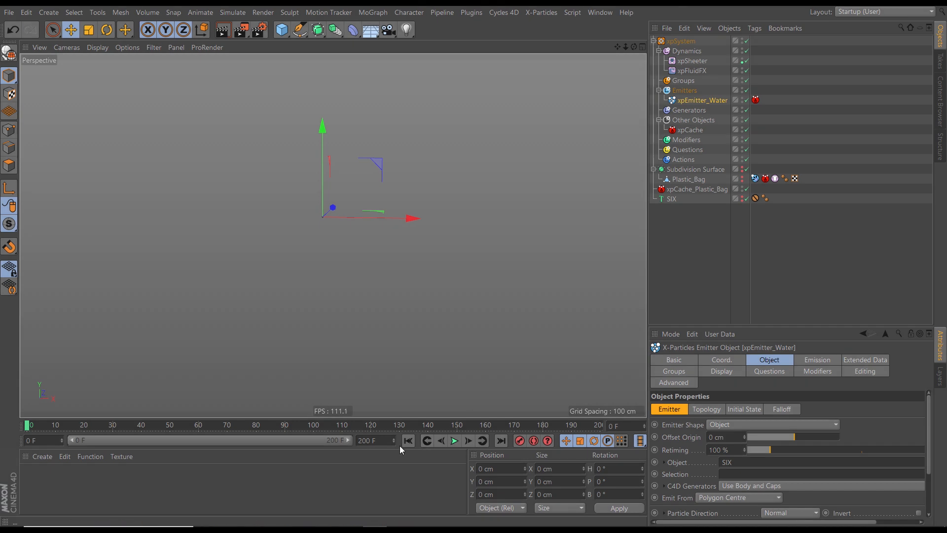
Step: Play and scrub through the rebuilt water cache, viewing the particles from several angles, and stop at frame 149
left_click(454, 440)
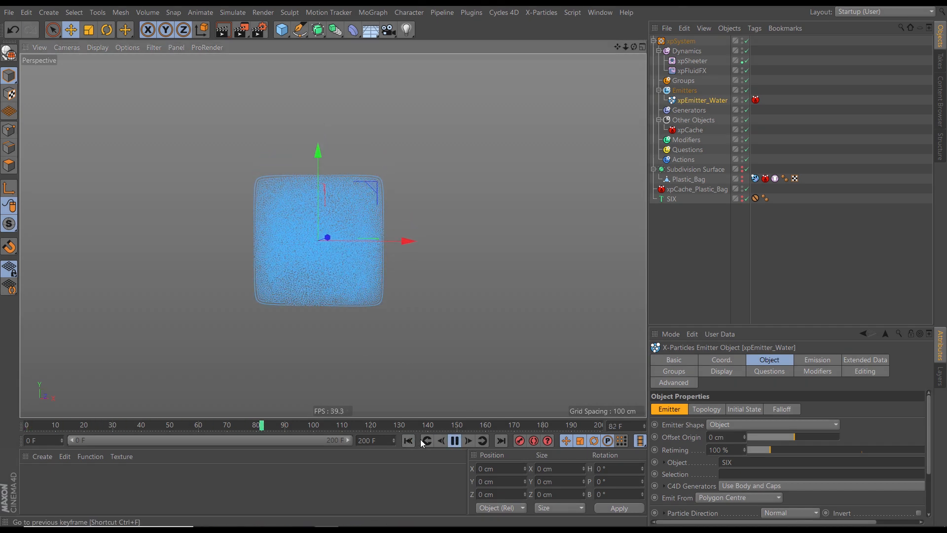
left_click(450, 442)
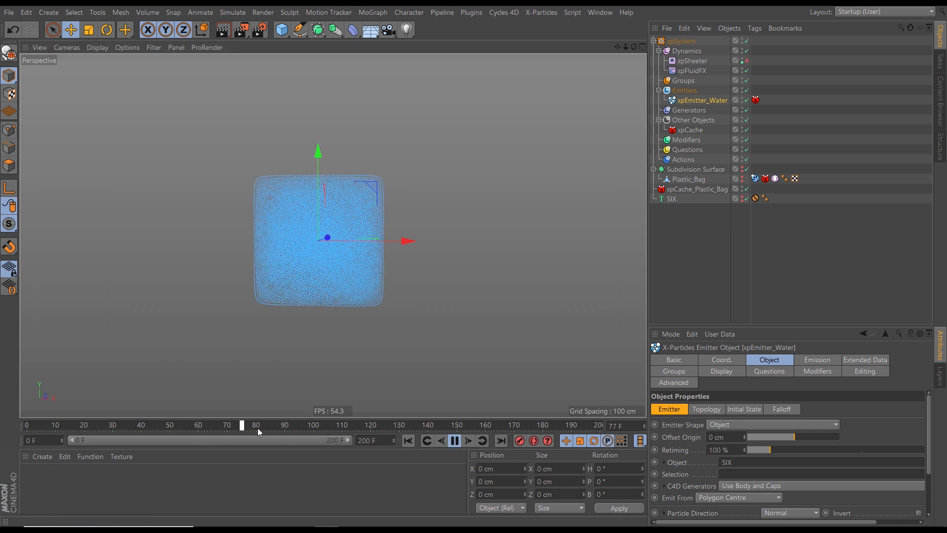
left_click_drag(200, 429, 58, 427)
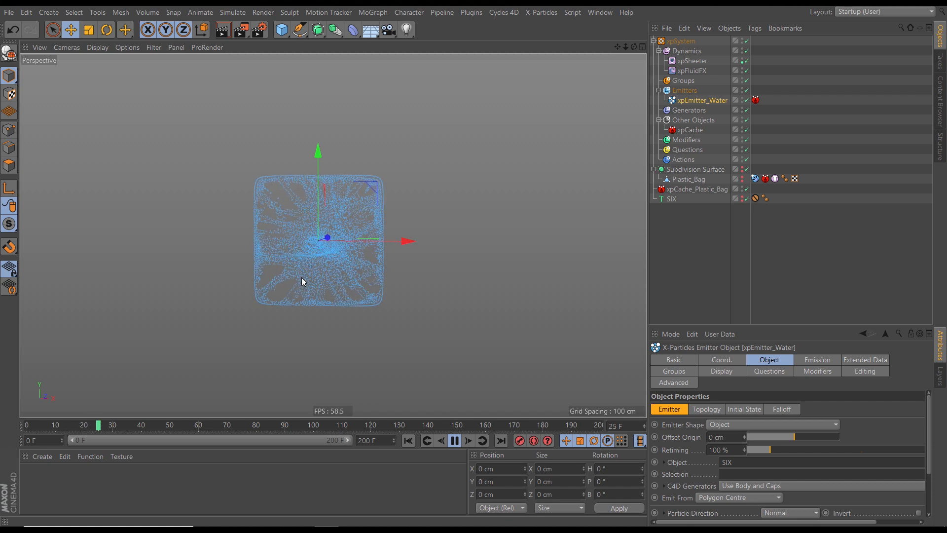
left_click_drag(302, 278, 77, 279, "alt")
left_click_drag(174, 428, 290, 421)
left_click_drag(294, 271, 395, 380, "alt")
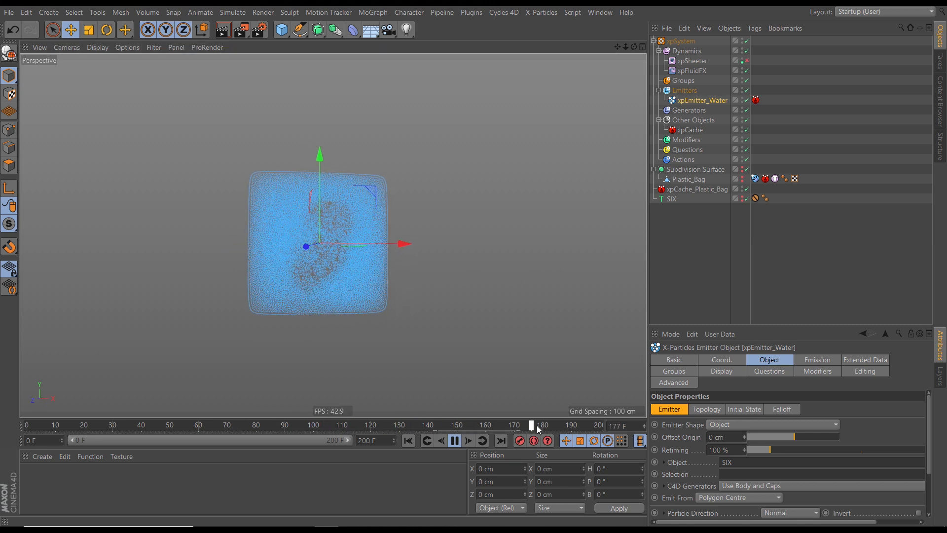
left_click_drag(559, 425, 425, 416)
mouse_move(304, 283)
left_mouse_down("alt")
mouse_move(238, 313)
mouse_move(301, 274)
left_mouse_up("alt")
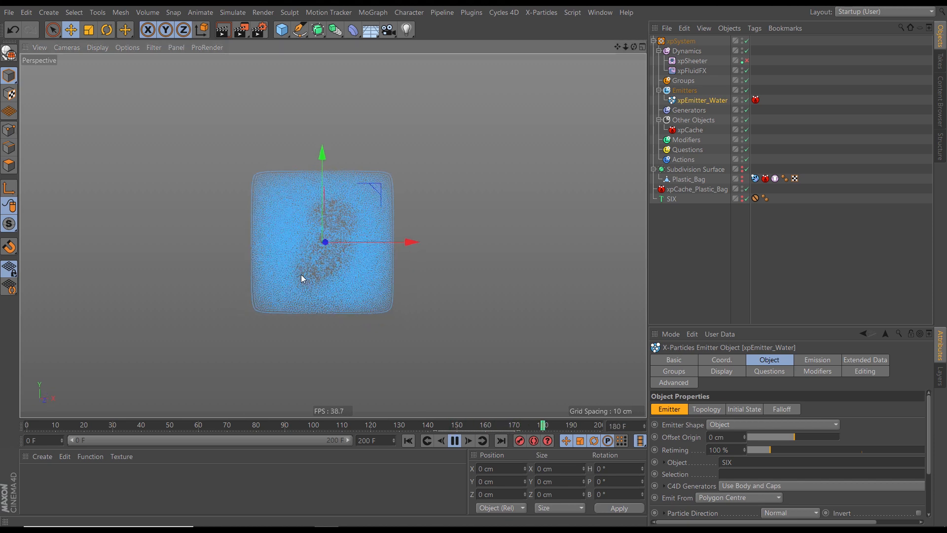
left_click(454, 440)
left_click(409, 441)
mouse_move(456, 424)
left_mouse_down()
mouse_move(227, 423)
mouse_move(511, 423)
mouse_move(463, 427)
left_mouse_up()
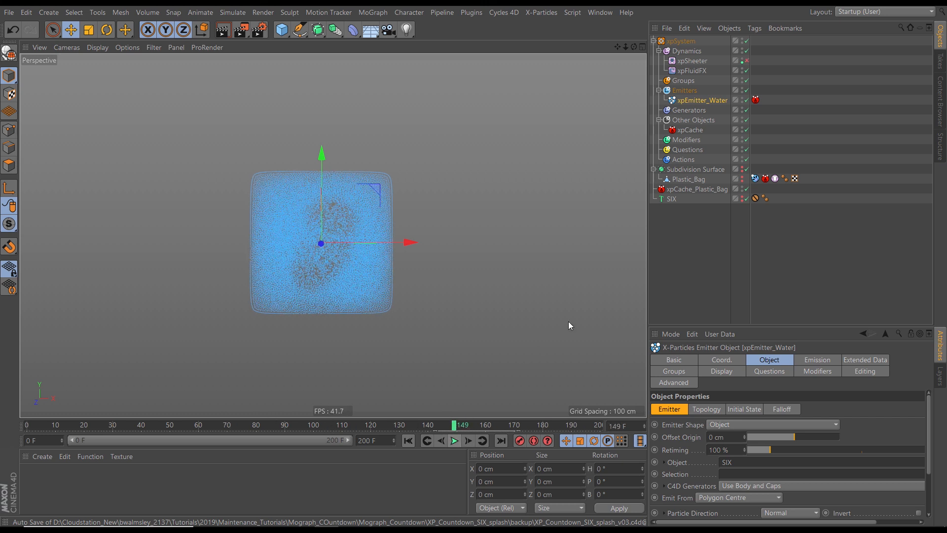
Step: Add an xpOVDBMesher generator with xpEmitter_Water as its source and play the meshed water from the first frame to frame 57
left_click(689, 111)
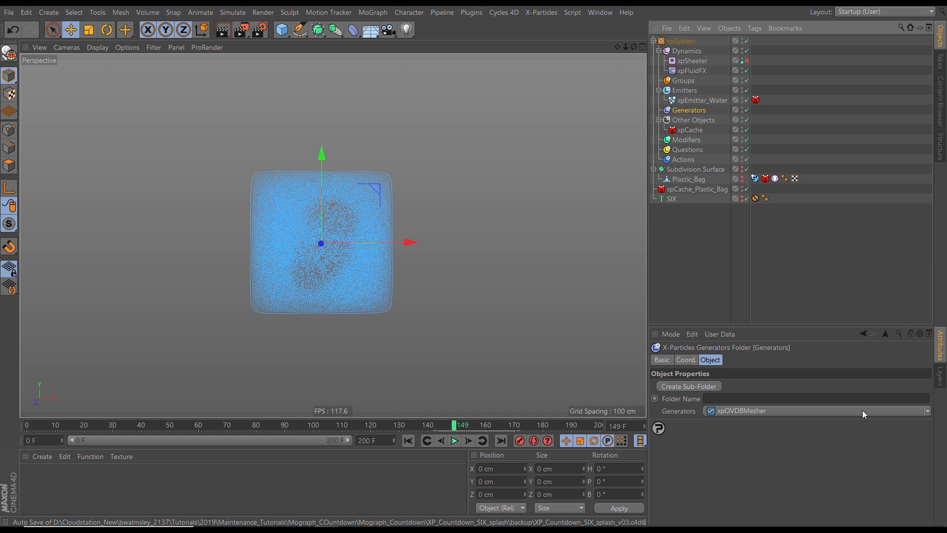
left_click(762, 410)
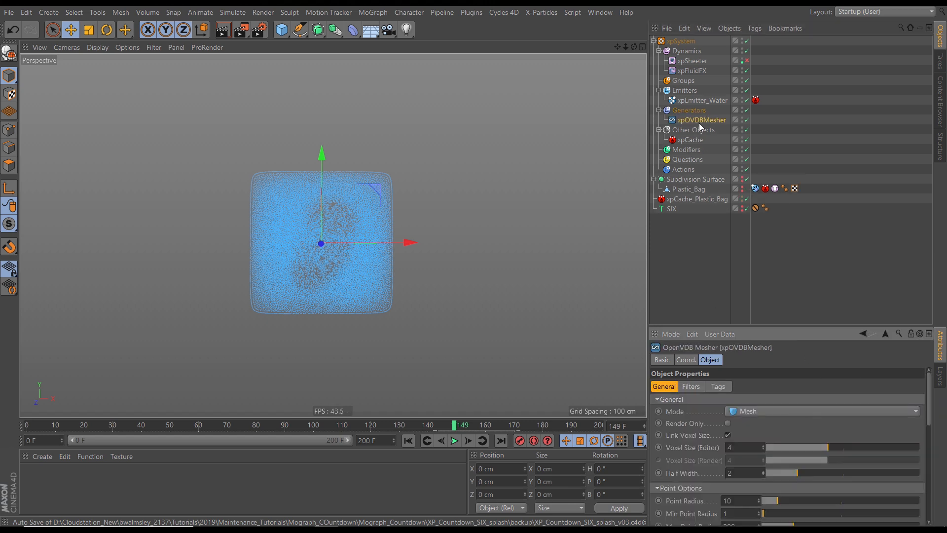
left_click_drag(747, 330, 747, 144)
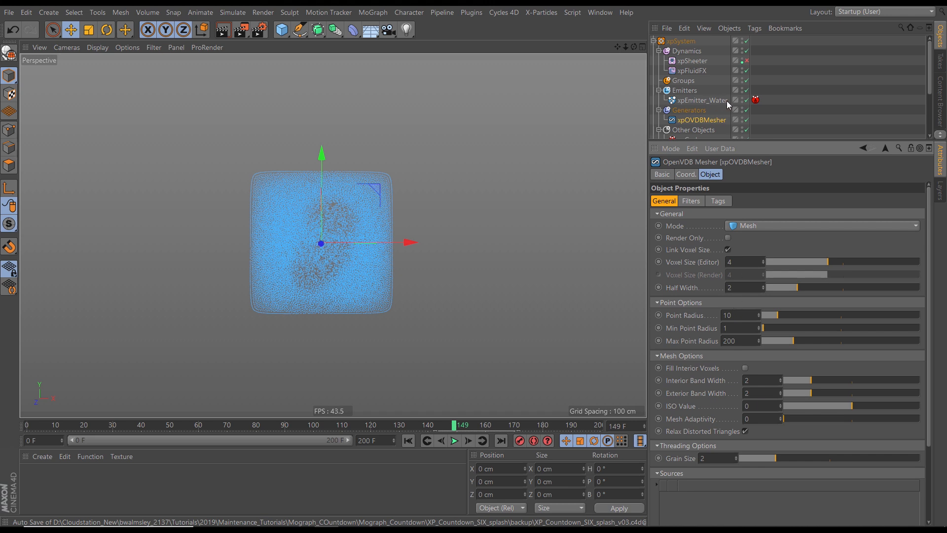
left_click_drag(706, 100, 707, 511)
left_click(408, 440)
left_click(453, 442)
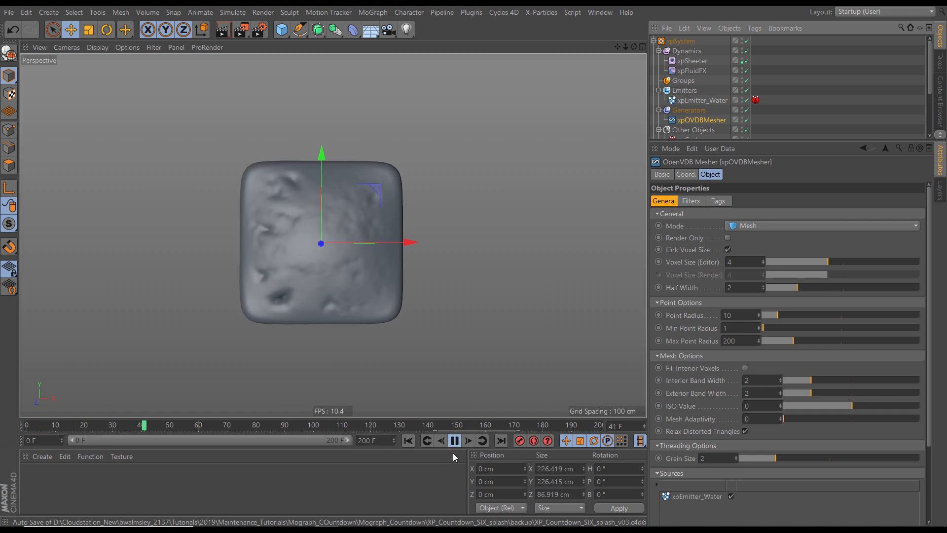
left_click(454, 442)
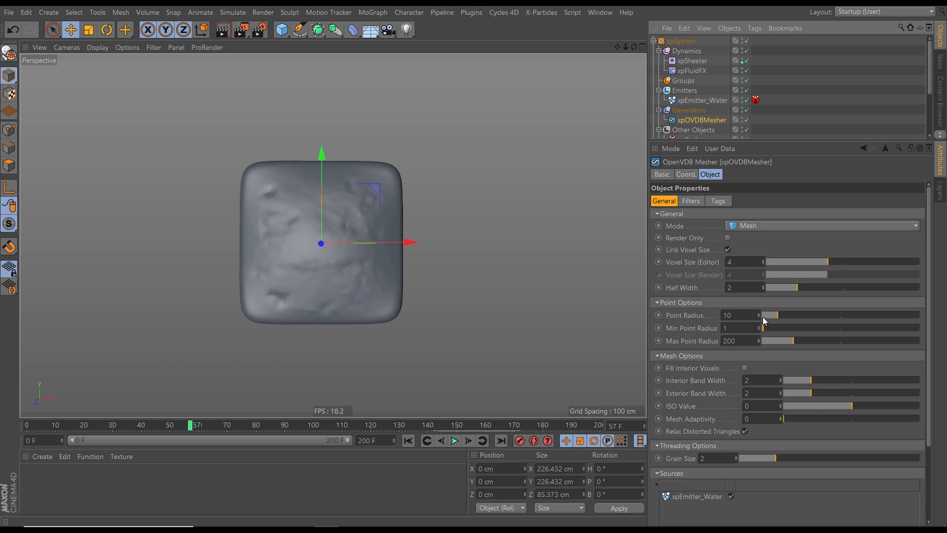
Step: Set the xpOVDBMesher's Point Radius to 2 and its Voxel Size (Editor) to 1.5
left_click_drag(775, 316, 759, 317)
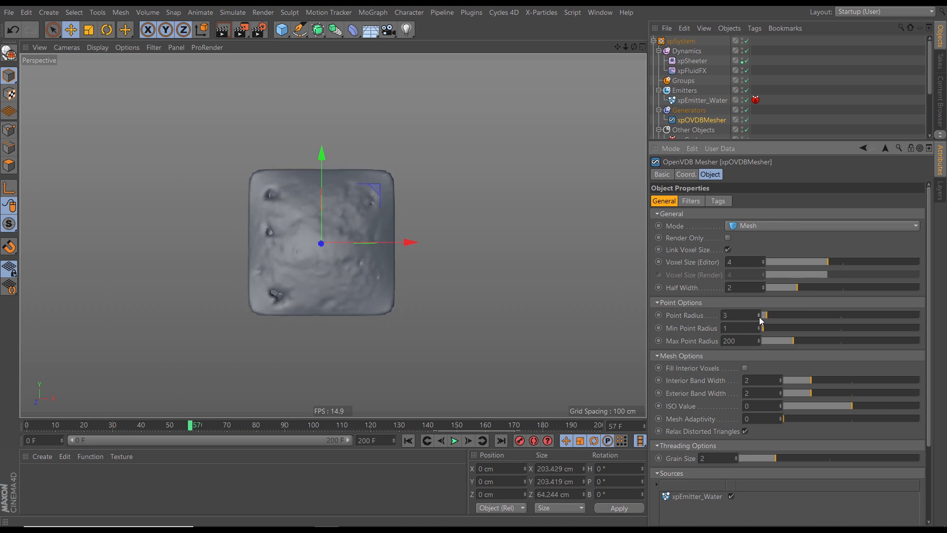
left_click(759, 320)
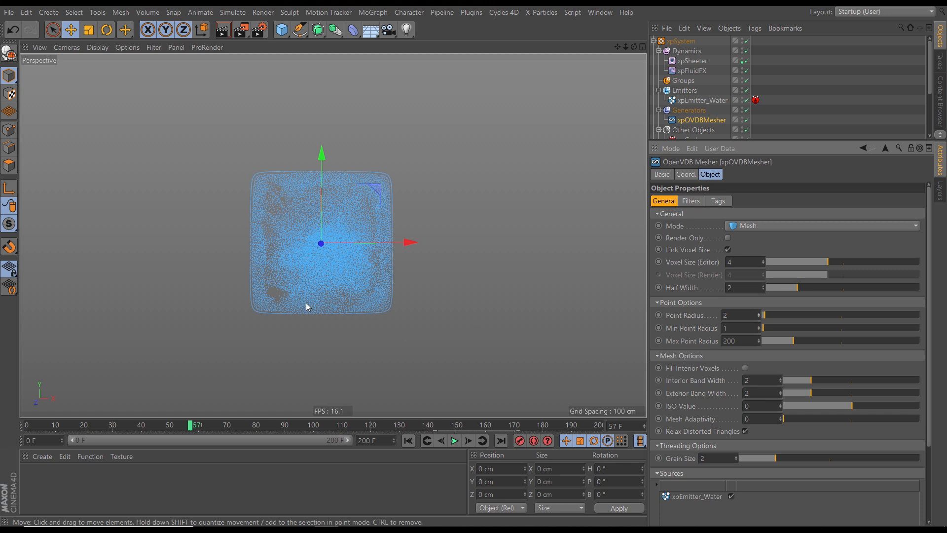
left_click(762, 265)
left_click(763, 265)
left_click(762, 264)
left_click(763, 265)
left_click(762, 264)
left_click(762, 264)
left_click(762, 264)
left_click(762, 265)
left_click(762, 265)
left_click(762, 265)
left_click(763, 264)
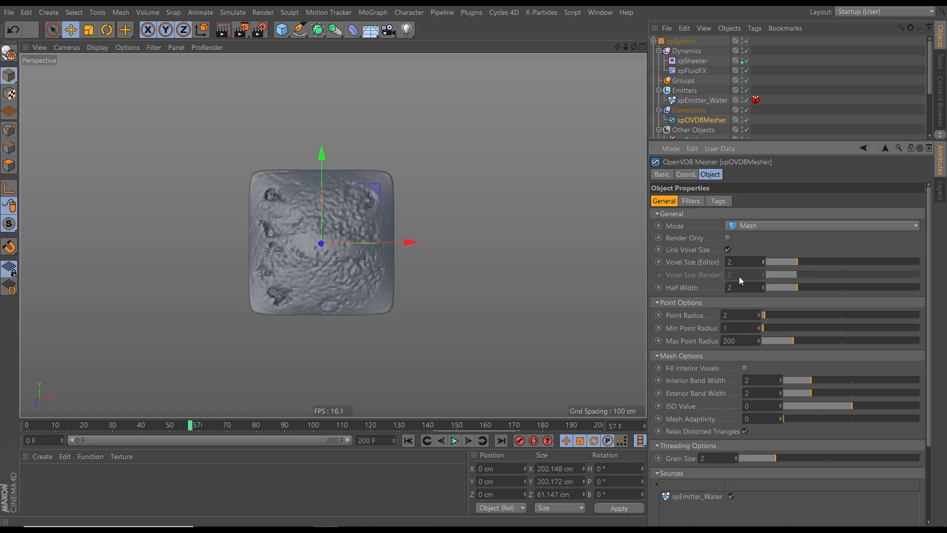
type("1.5")
key("Return")
Step: Replay the refined water mesh from the first frame, stop at frame 40 and examine its surface up close
left_click_drag(321, 268, 360, 306, "alt")
left_click(409, 441)
left_click(454, 441)
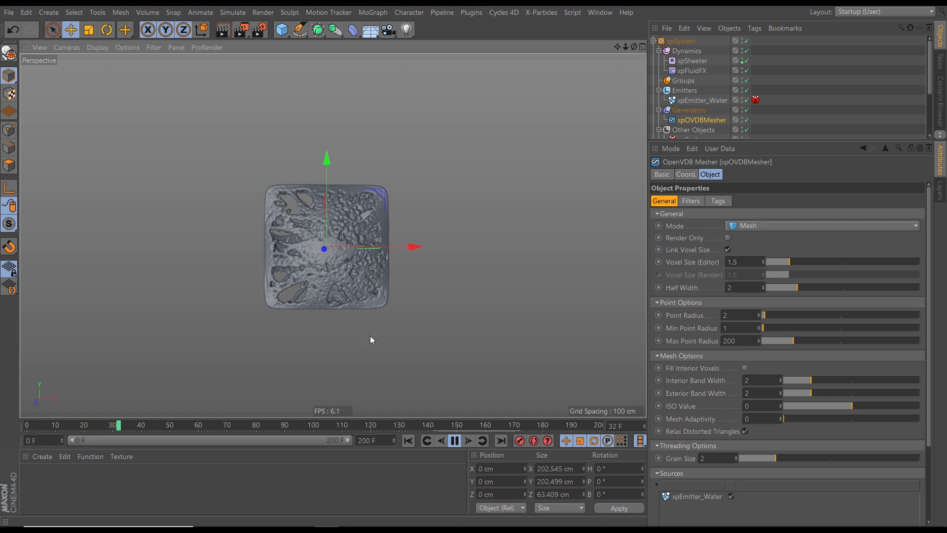
left_click(456, 441)
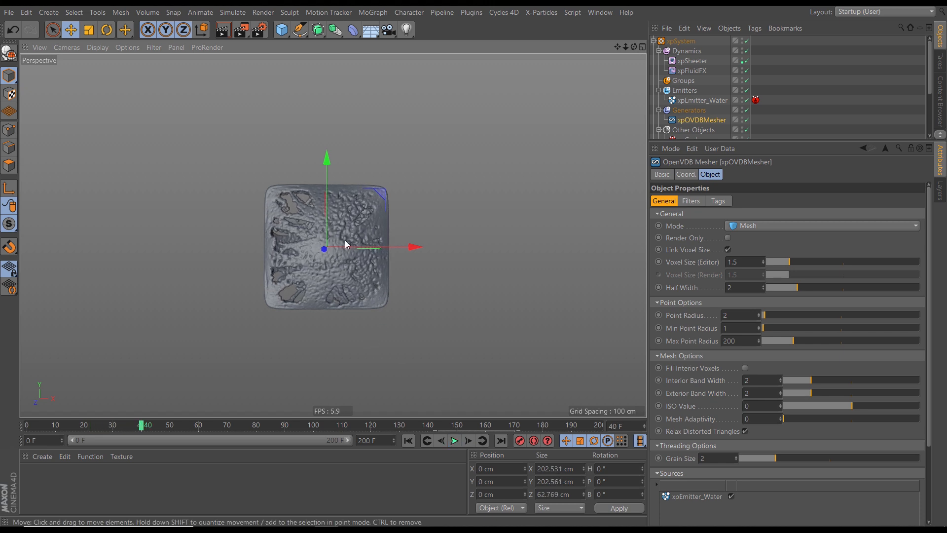
scroll(324, 277, "up", 3)
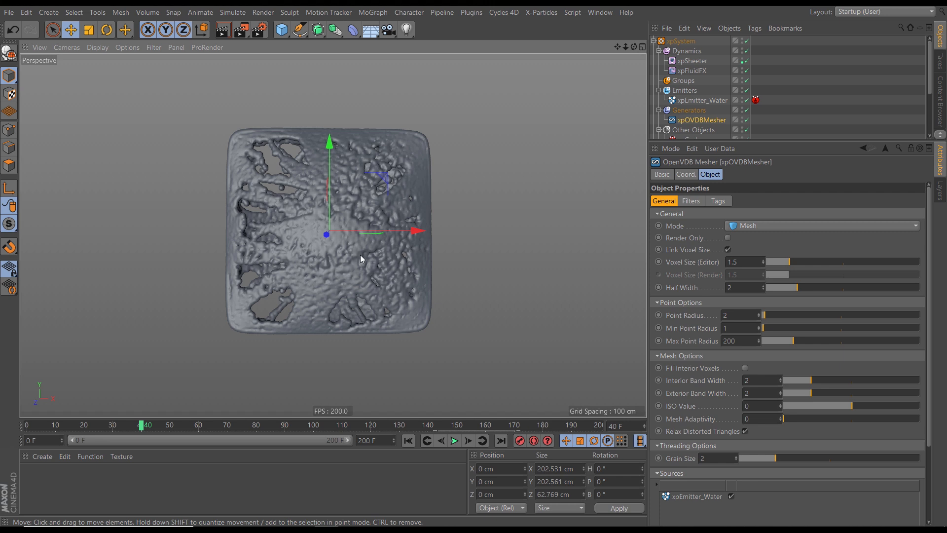
scroll(359, 254, "down", 2)
middle_click_drag(374, 274, 362, 280, "alt")
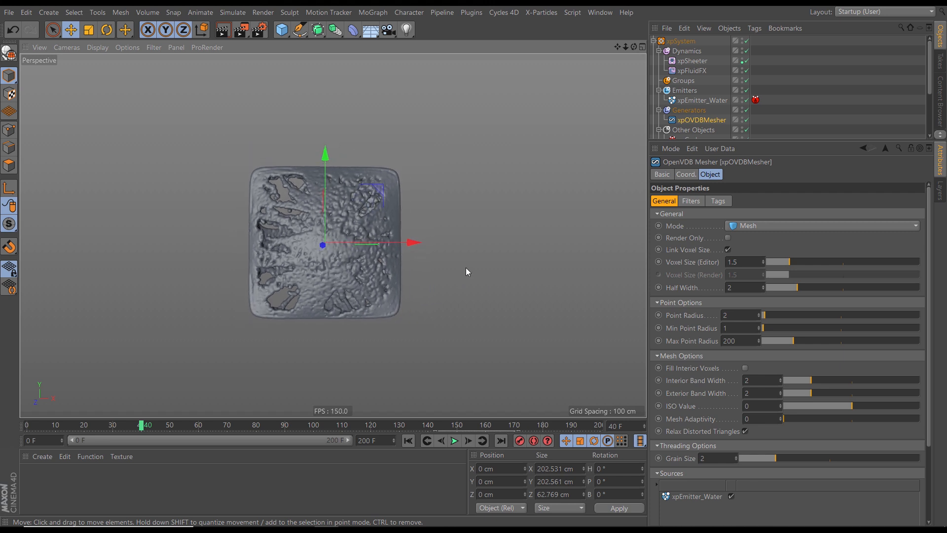
Step: Enable filters on the xpOVDBMesher, turn off the Median filter and add a Gaussian filter
left_click(690, 202)
left_click(702, 226)
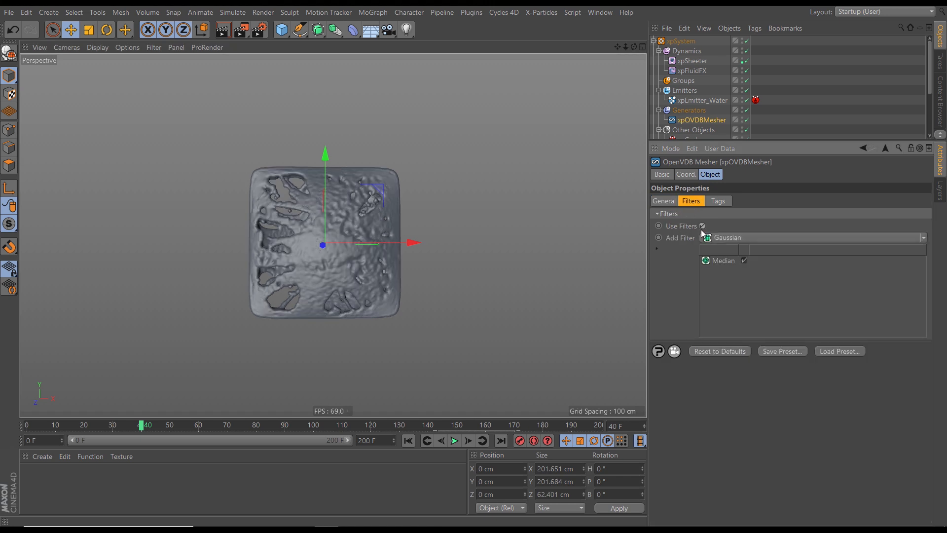
left_click(745, 260)
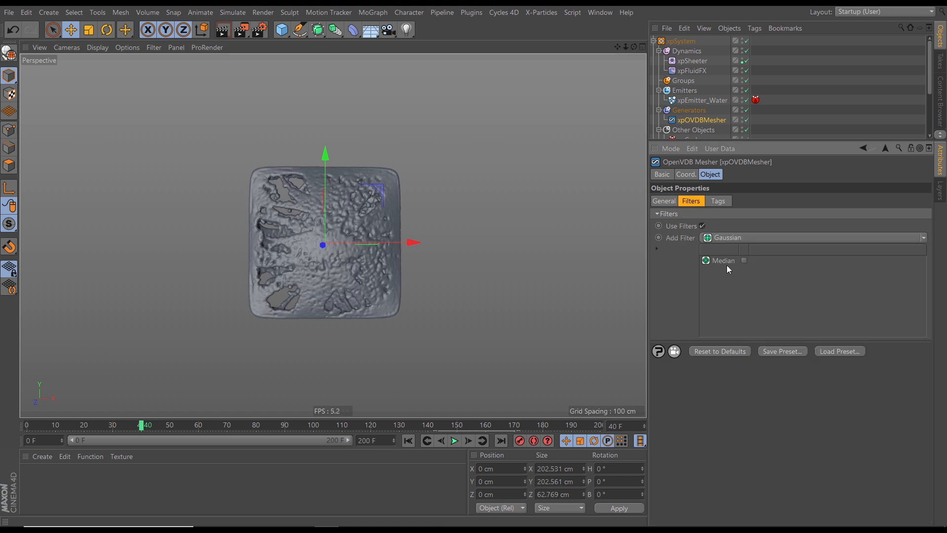
left_click(924, 238)
left_click(714, 239)
left_click(712, 239)
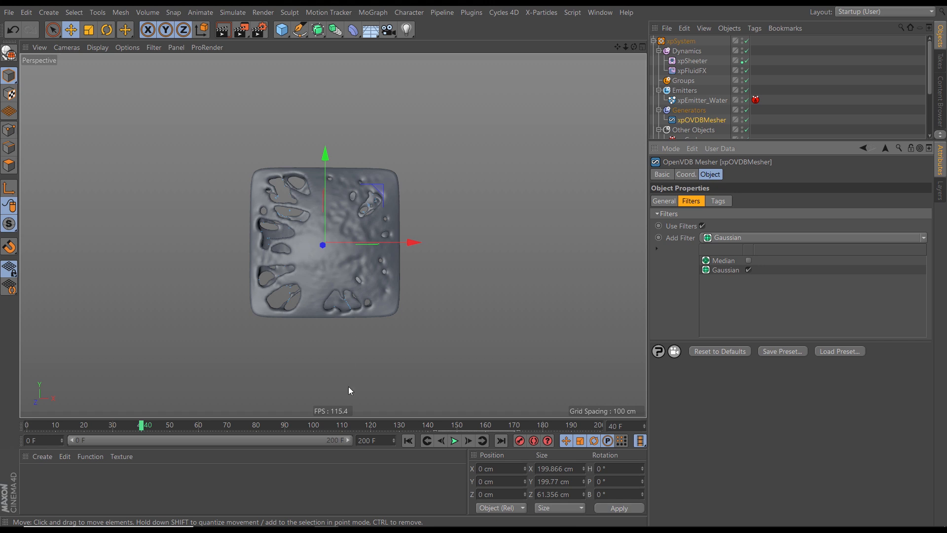
Step: Go to frame 4 of the splash and set the Gaussian filter's Strength to 50.5
left_click(409, 440)
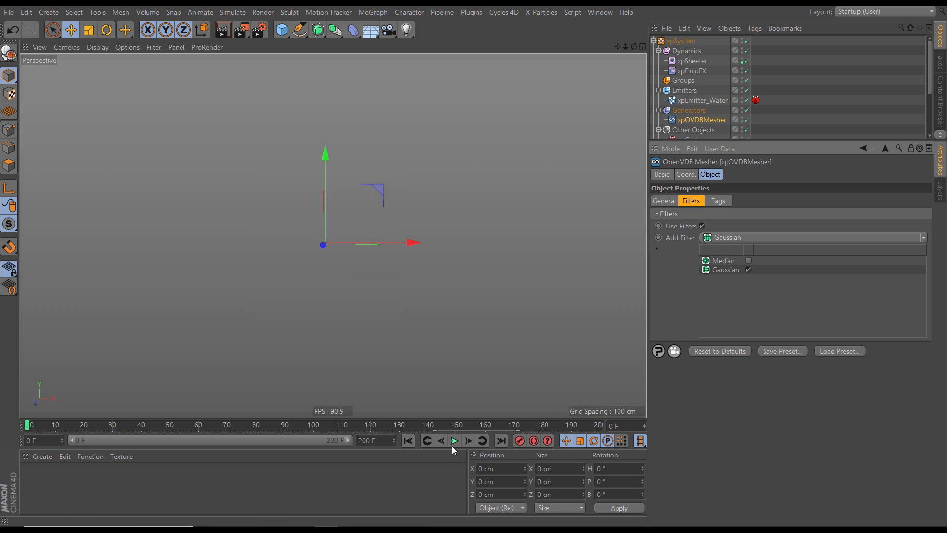
left_click(468, 440)
left_click(469, 440)
left_click(469, 441)
left_click(469, 442)
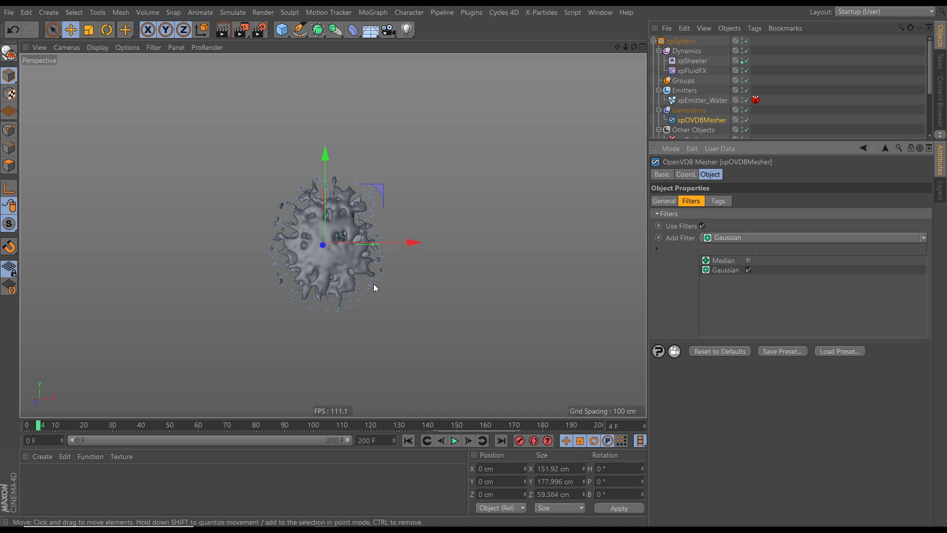
left_click(729, 271)
left_click_drag(868, 344, 834, 350)
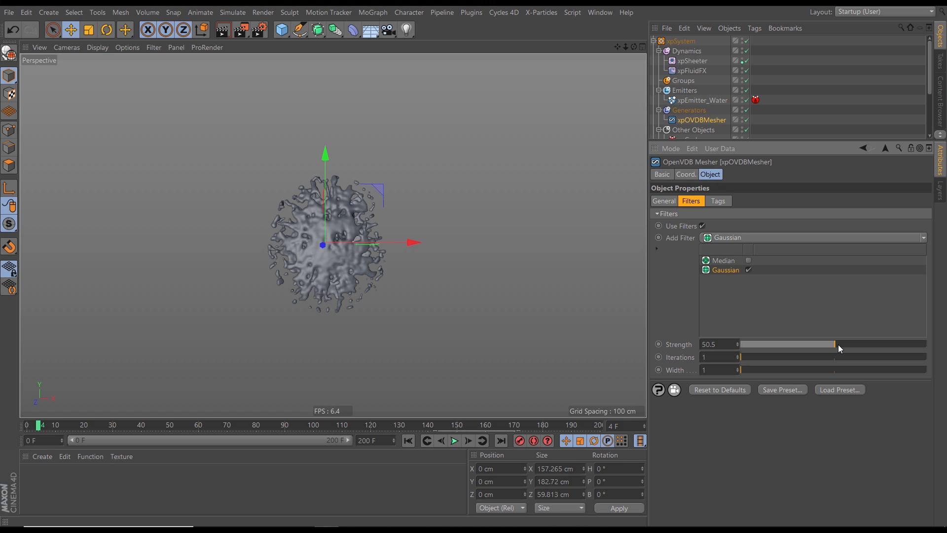
Step: Play the filtered water mesh from the first frame, stop at frame 77 and inspect its shape
left_click(407, 440)
left_click(455, 440)
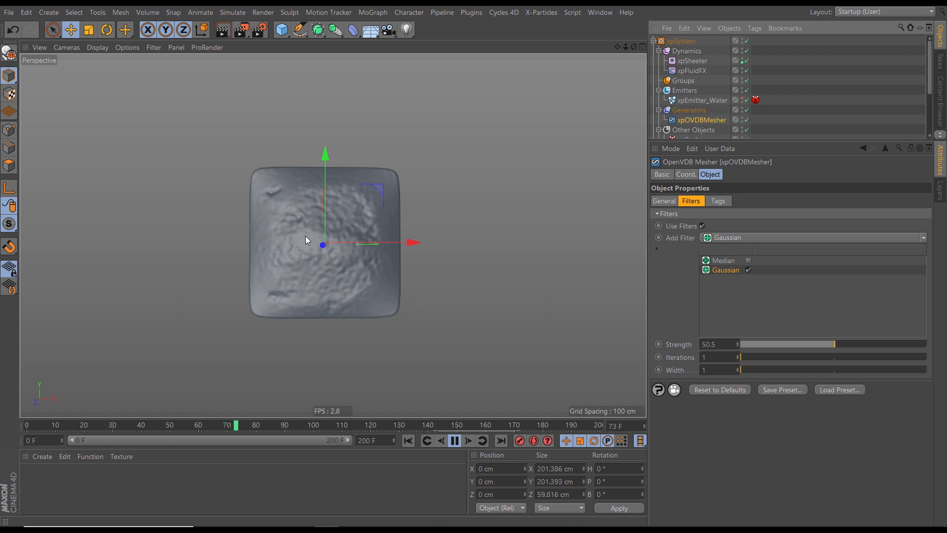
left_click(455, 440)
left_click_drag(376, 278, 334, 286, "alt")
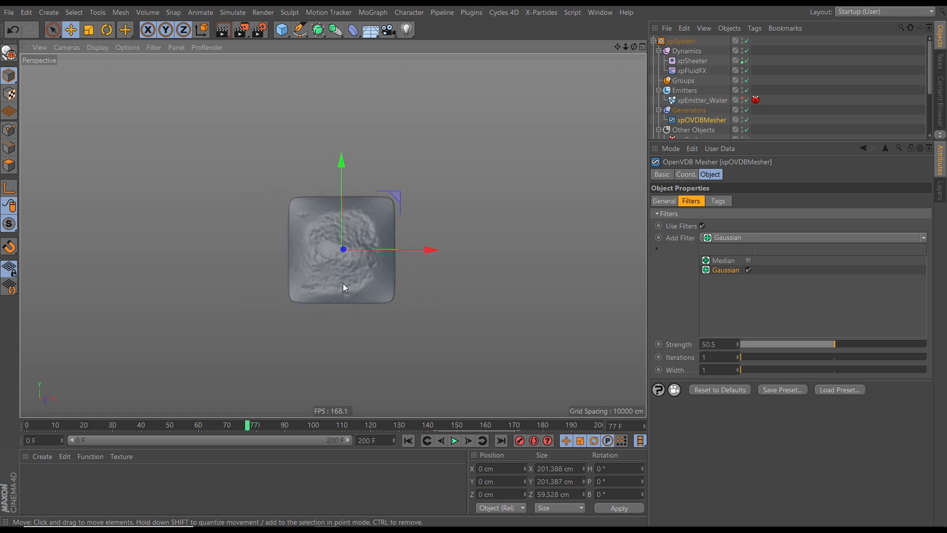
Step: Add a Boole object, make Plastic_Bag its child and select the Boole to show its properties
left_click_drag(790, 143, 728, 293)
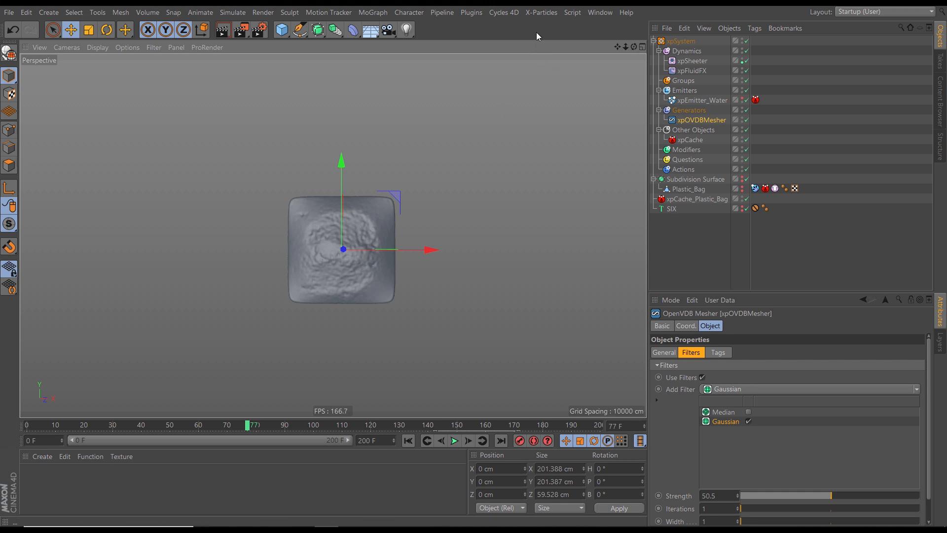
left_click(336, 30)
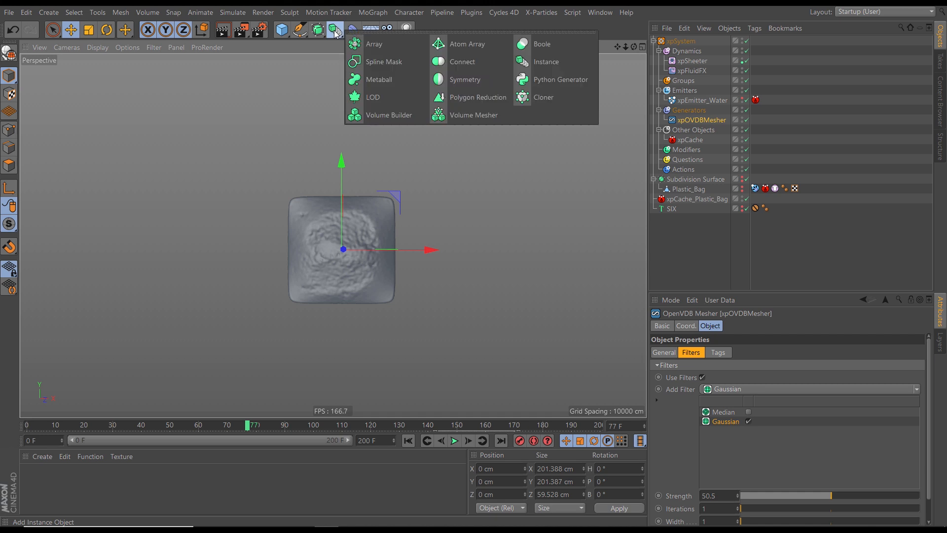
left_click(544, 50)
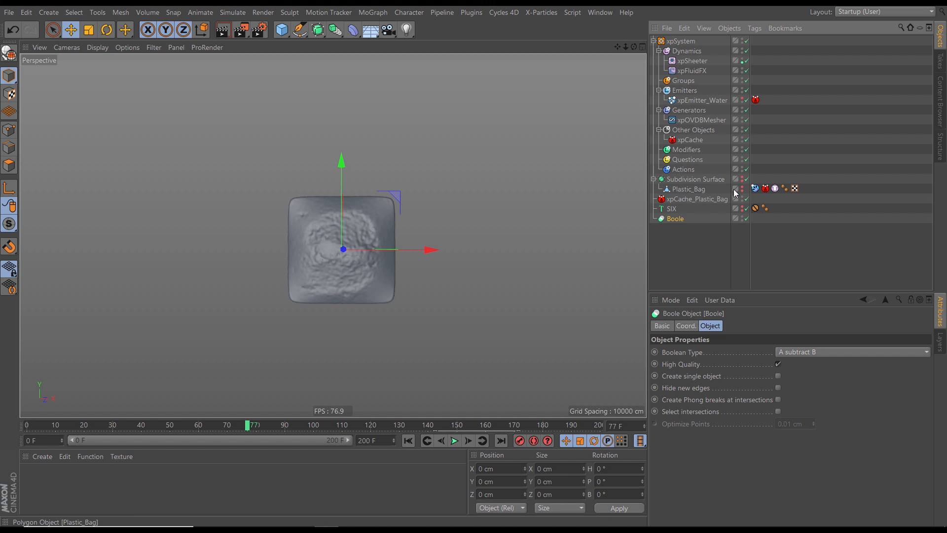
left_click_drag(683, 191, 680, 220)
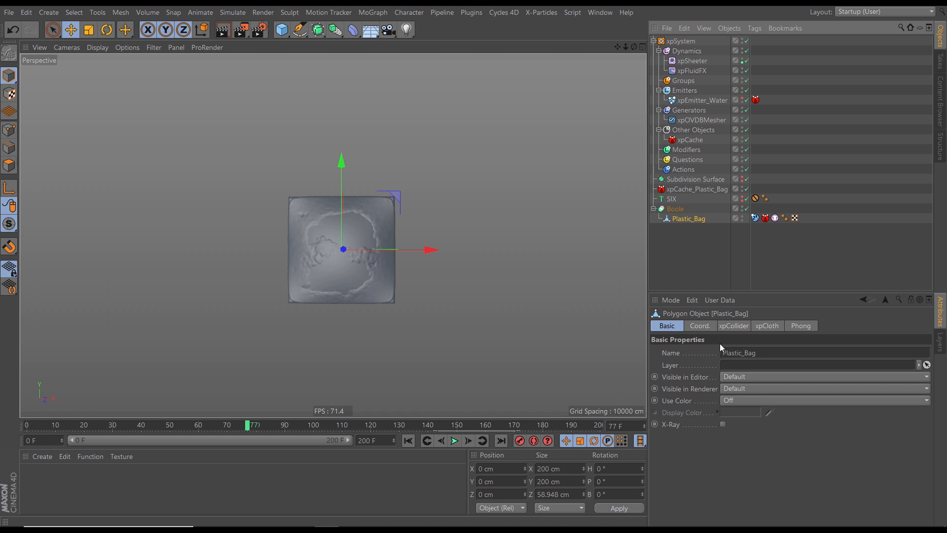
left_click(679, 208)
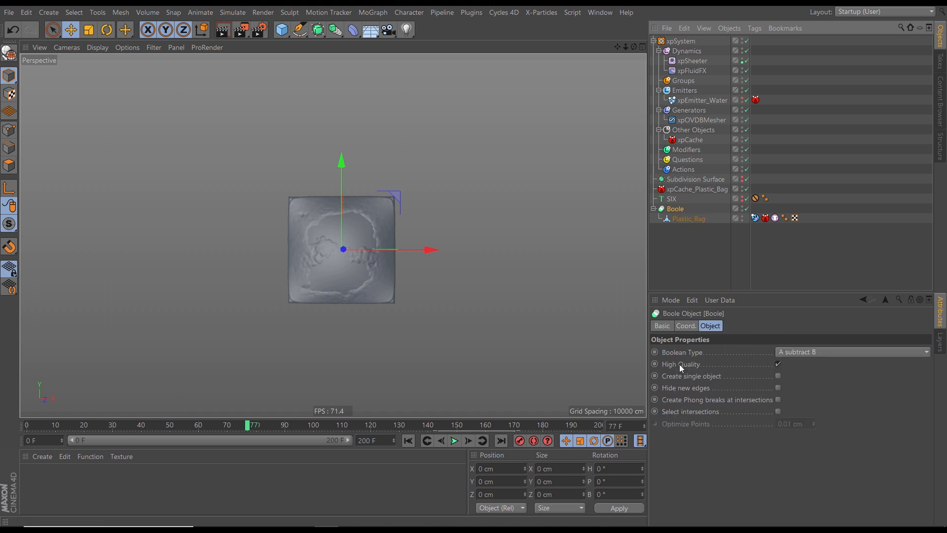
Step: Turn off High Quality on the Boole object and set its Boolean Type to A intersect B
left_click(778, 365)
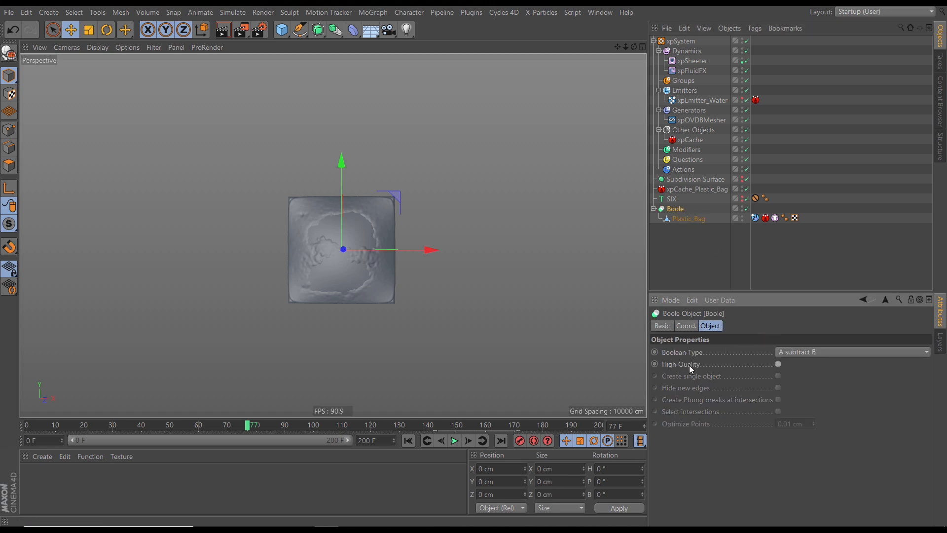
left_click(804, 352)
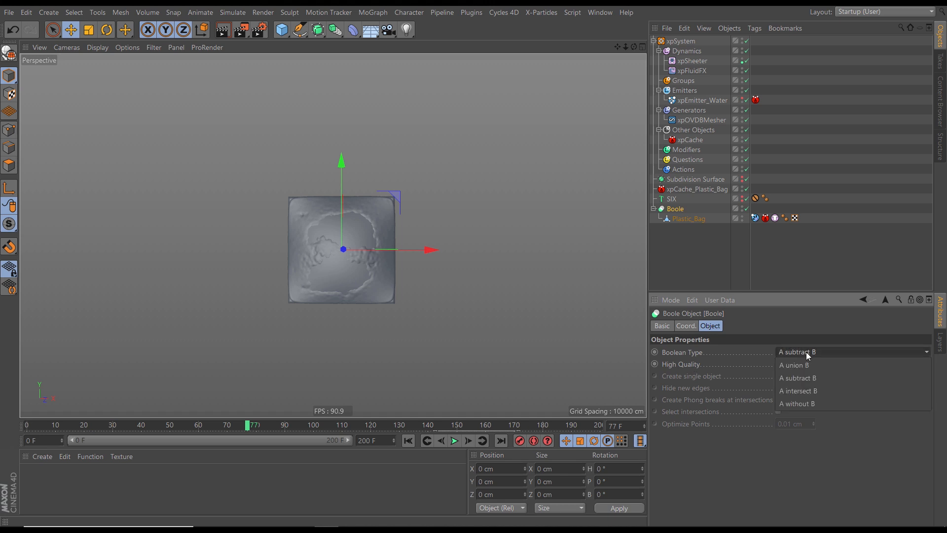
left_click(804, 391)
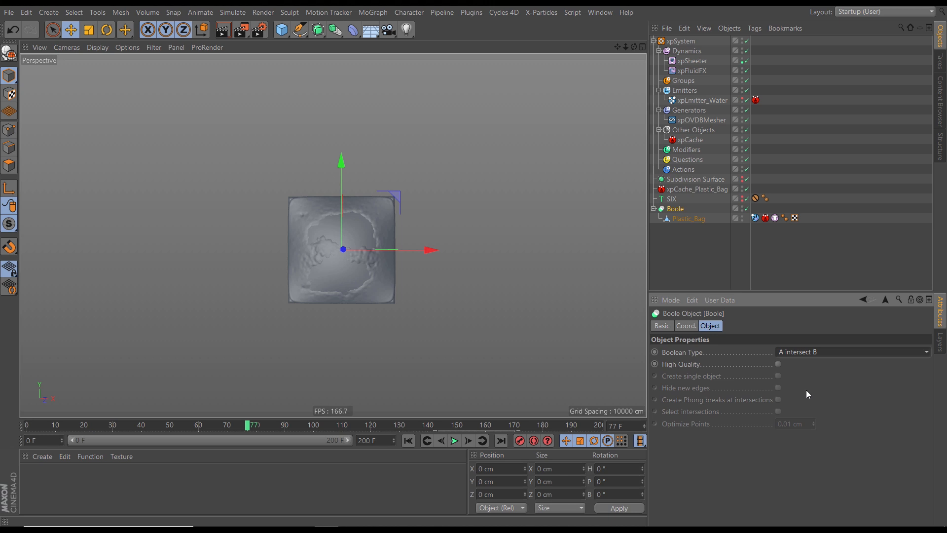
Step: Place the xpOVDBMesher below Plastic_Bag inside the Boole and play the intersected water from the first frame to frame 5
left_click_drag(685, 120, 697, 222)
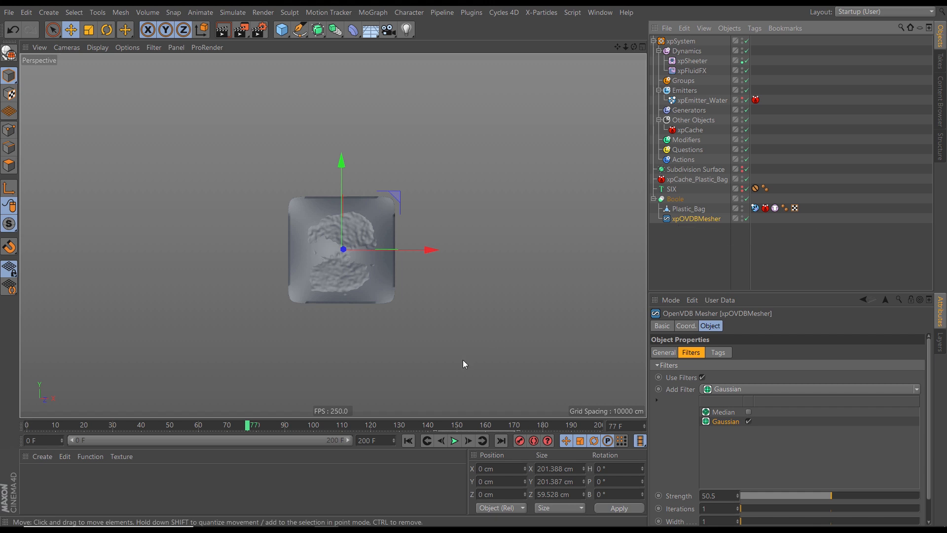
left_click(409, 441)
left_click(454, 440)
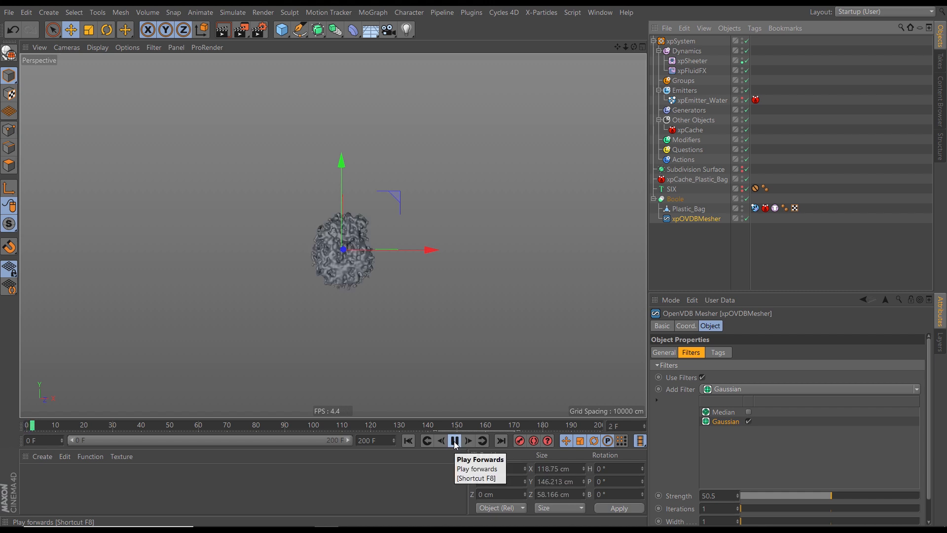
left_click(453, 442)
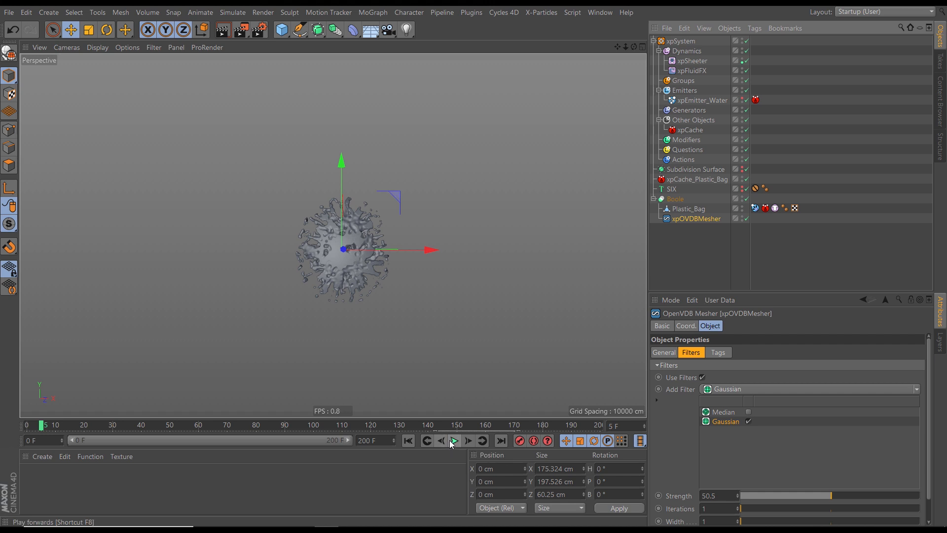
Step: Display the mesh with Gouraud Shading (Lines), play on to frame 20 and examine the intersected water's wireframe up close
key("n")
key("b")
left_click(453, 440)
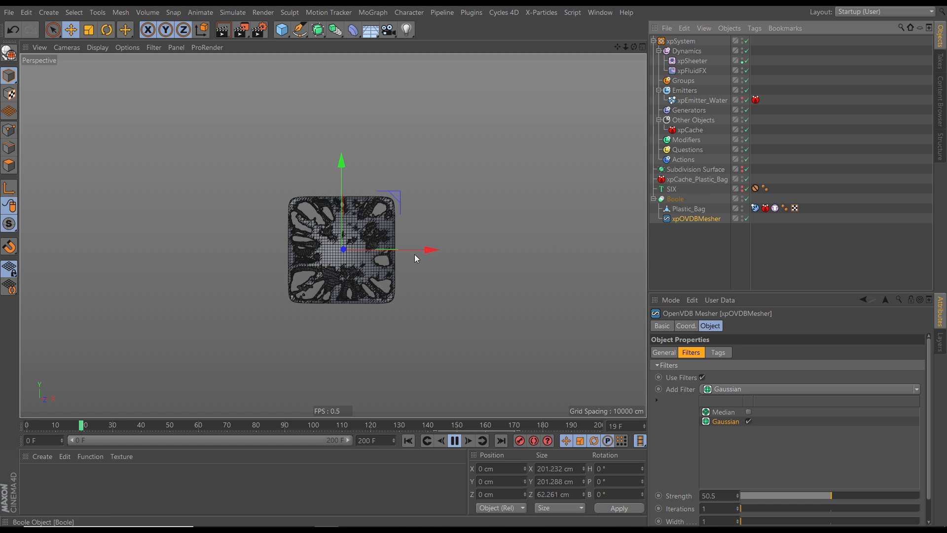
left_click(455, 440)
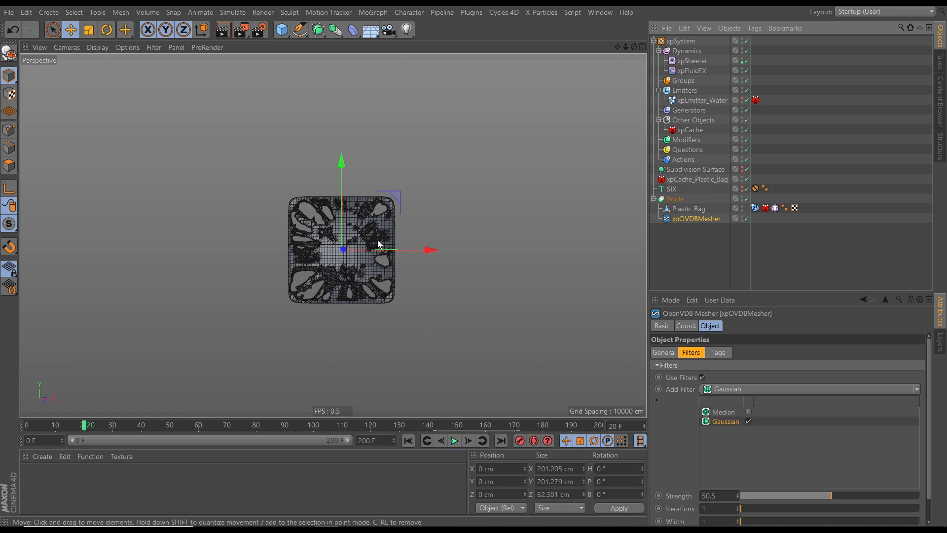
right_click_drag(368, 240, 525, 226, "alt")
left_click_drag(392, 257, 360, 256, "alt")
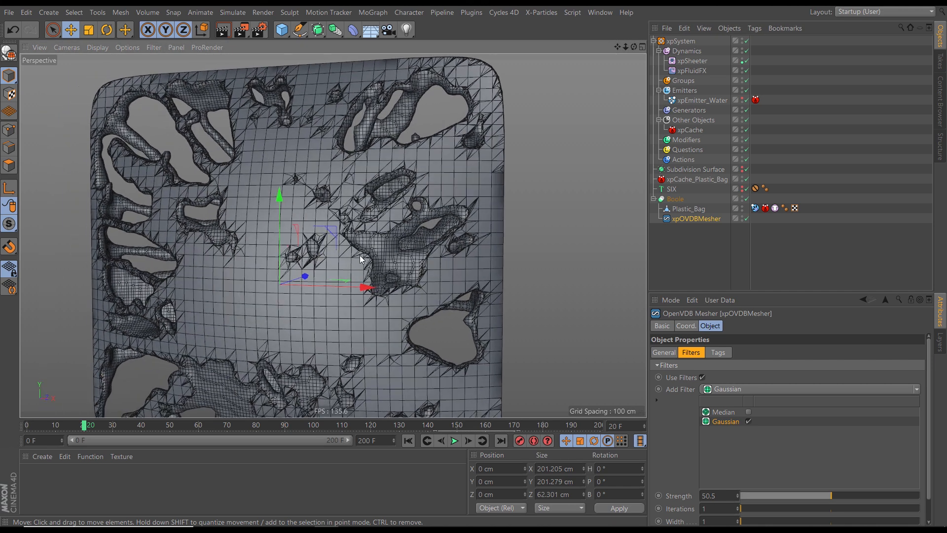